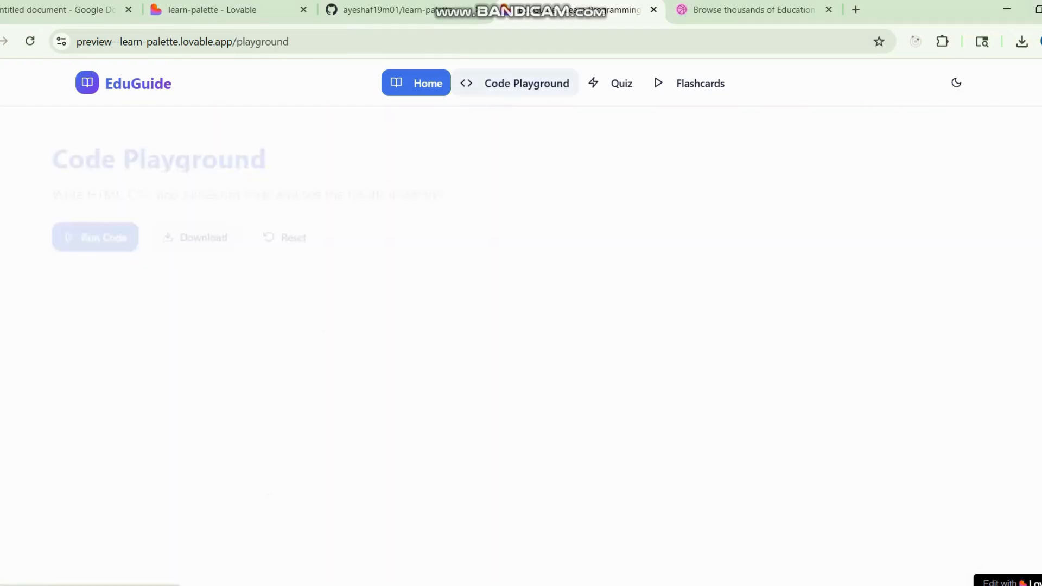
Replace the paragraph text under the heading in the playground's HTML code with "Hello world!"
scroll(521, 325, "down", 1)
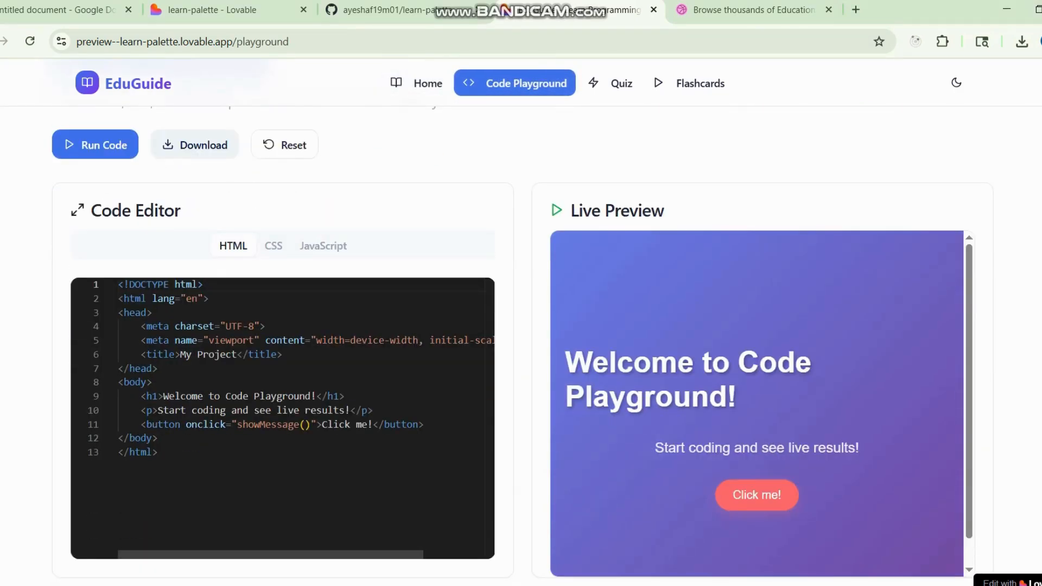
key("BackSpace")
key("BackSpace")
key("BackSpace")
key("BackSpace")
key("BackSpace")
key("BackSpace")
key("BackSpace")
key("BackSpace")
key("BackSpace")
key("BackSpace")
key("BackSpace")
key("BackSpace")
key("BackSpace")
key("BackSpace")
key("BackSpace")
key("BackSpace")
key("BackSpace")
key("BackSpace")
key("BackSpace")
key("BackSpace")
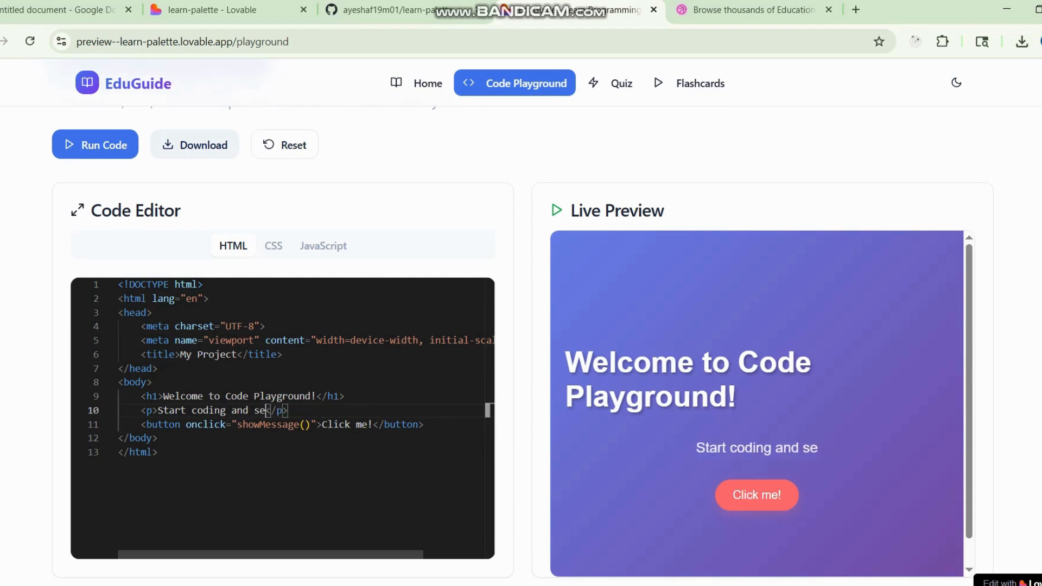
key("BackSpace")
key("BackSpace")
key("BackSpace")
key("BackSpace")
key("BackSpace")
key("BackSpace")
key("BackSpace")
key("BackSpace")
key("BackSpace")
key("BackSpace")
key("BackSpace")
key("BackSpace")
key("BackSpace")
key("BackSpace")
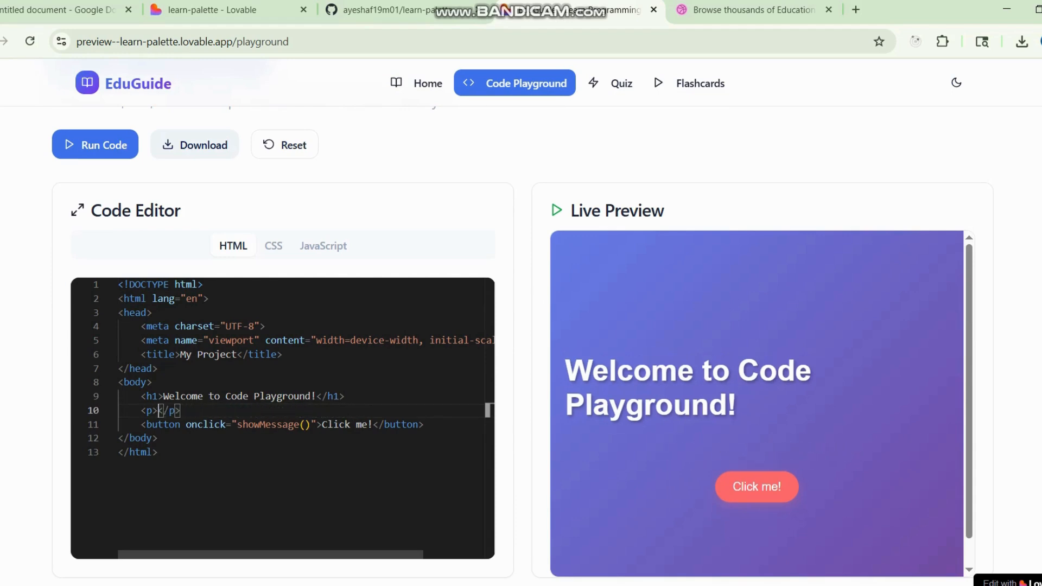
type("Hello world")
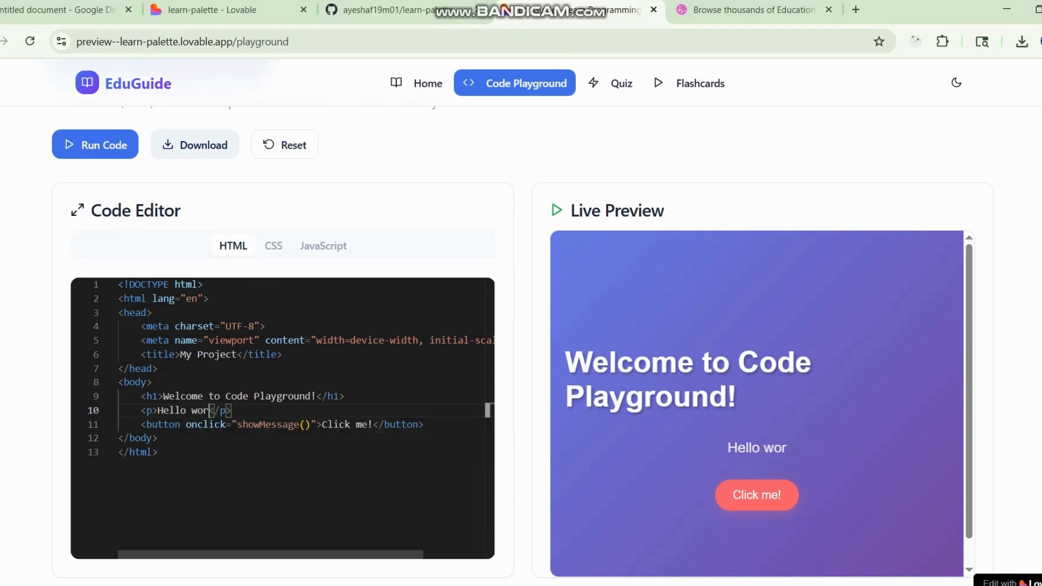
type("!")
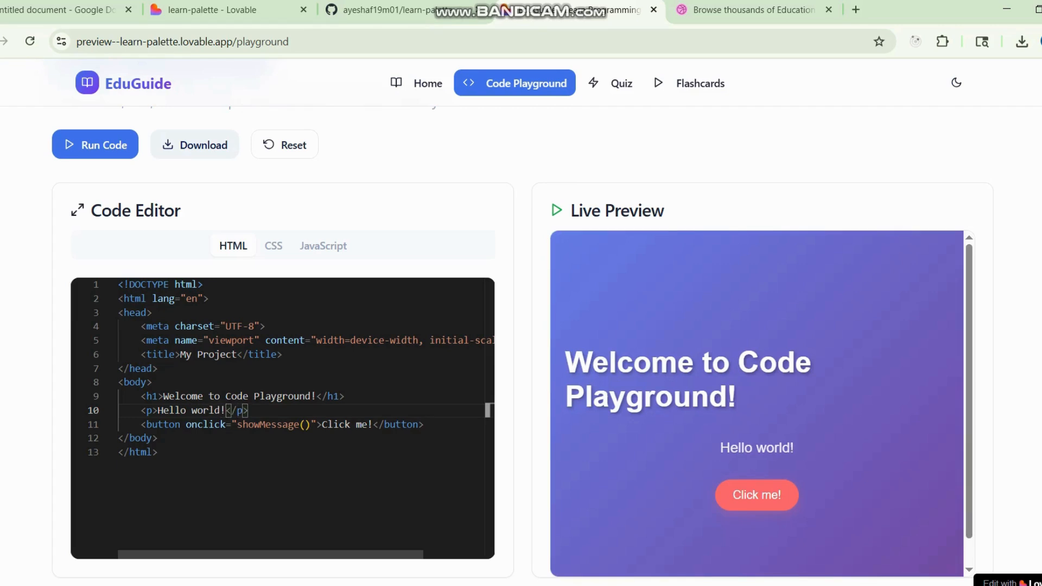
Change the body text color in the playground's CSS code to black
left_click(273, 246)
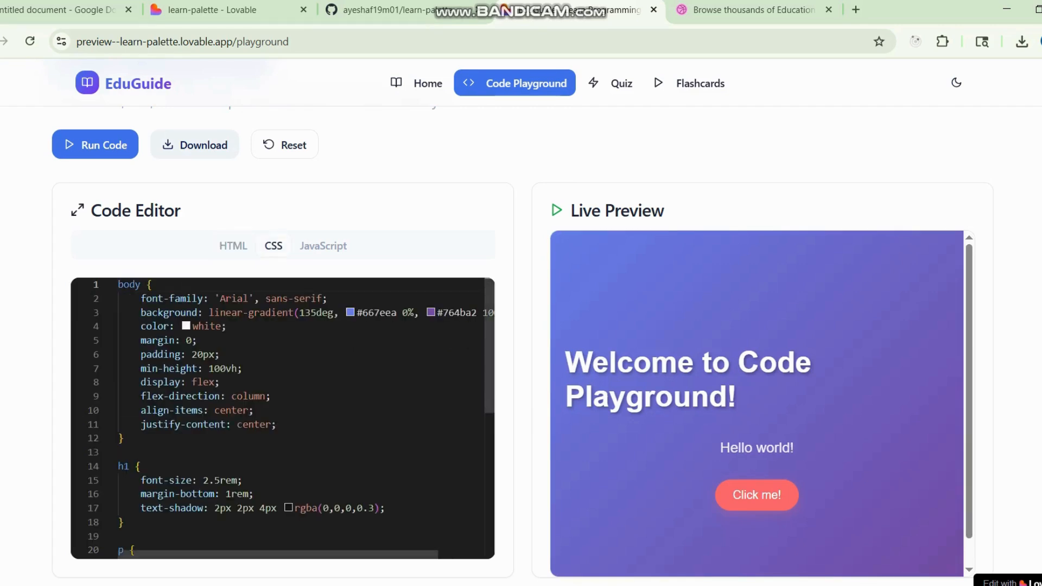
left_click(350, 313)
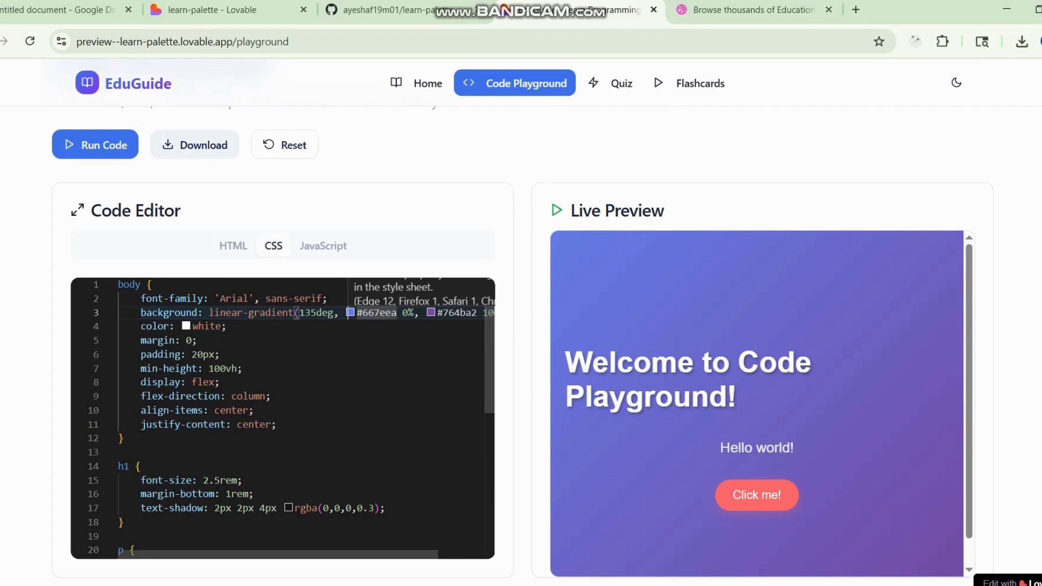
scroll(282, 418, "down", 1)
left_click(221, 319)
key("BackSpace")
key("BackSpace")
key("BackSpace")
key("BackSpace")
key("BackSpace")
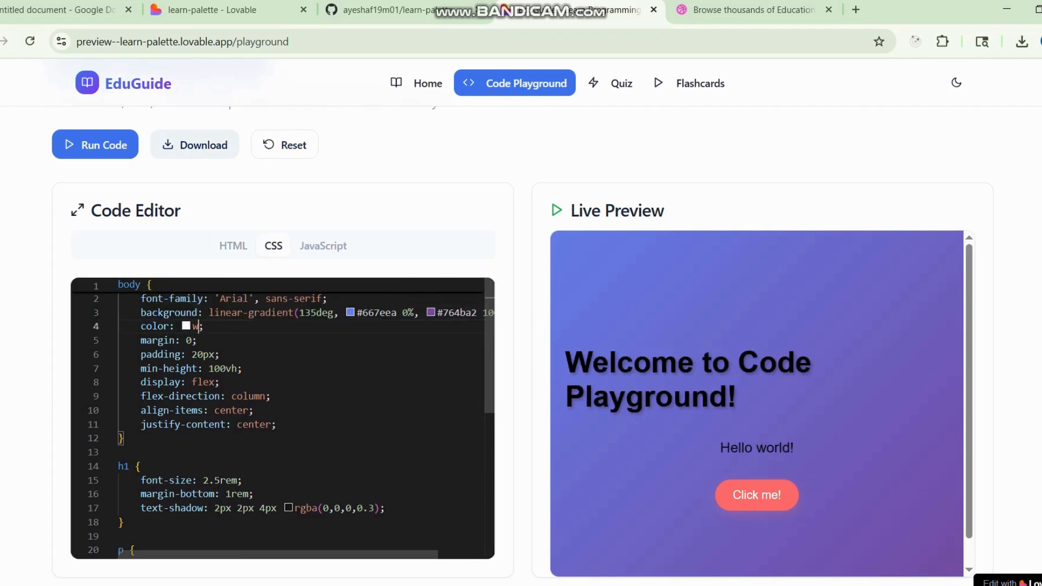
type("black")
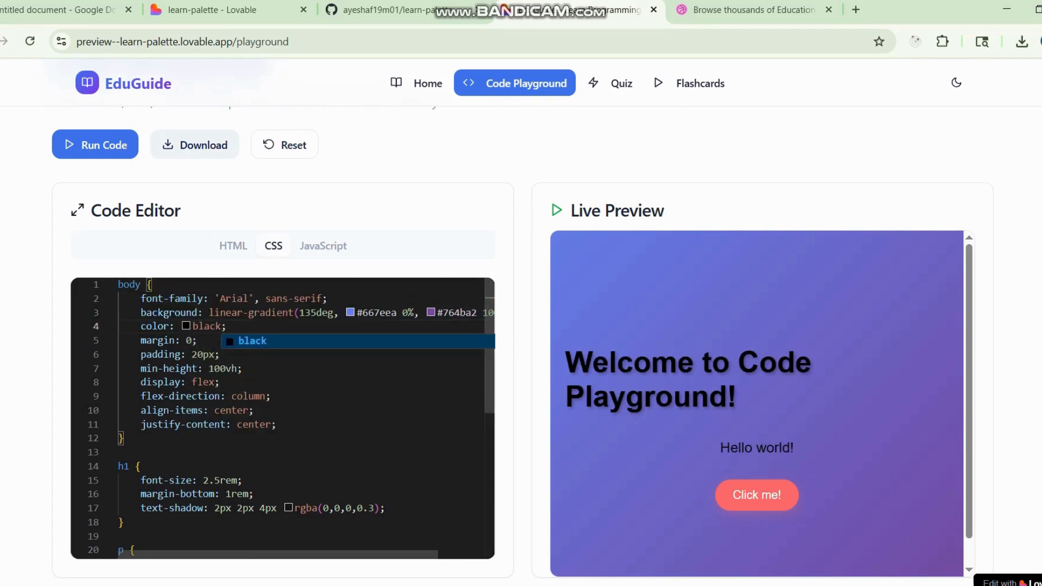
Set the body text color in the CSS code to greenyellow
key("BackSpace")
key("BackSpace")
key("BackSpace")
key("BackSpace")
key("BackSpace")
type("green")
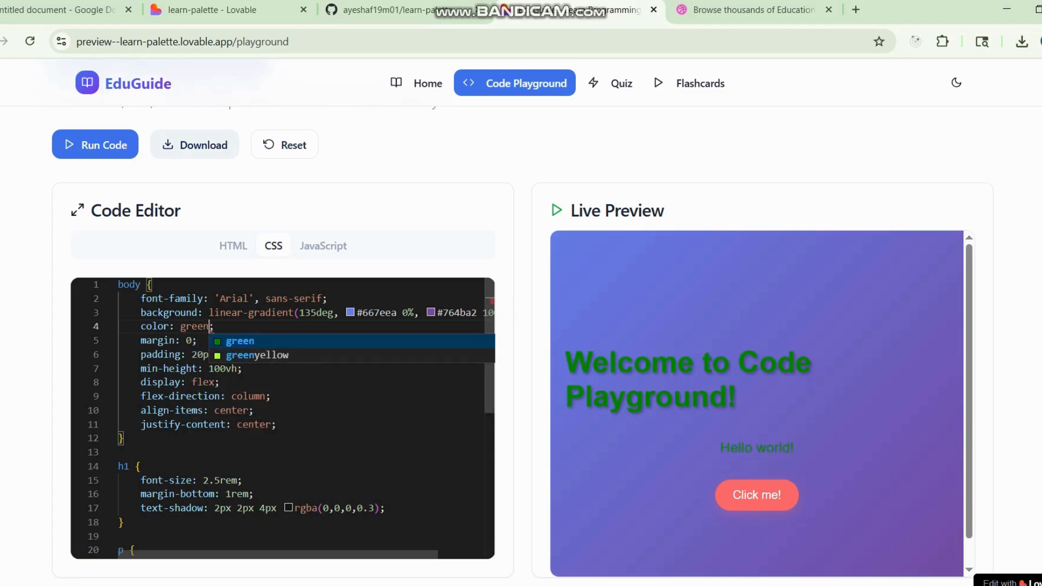
key("Down")
key("Return")
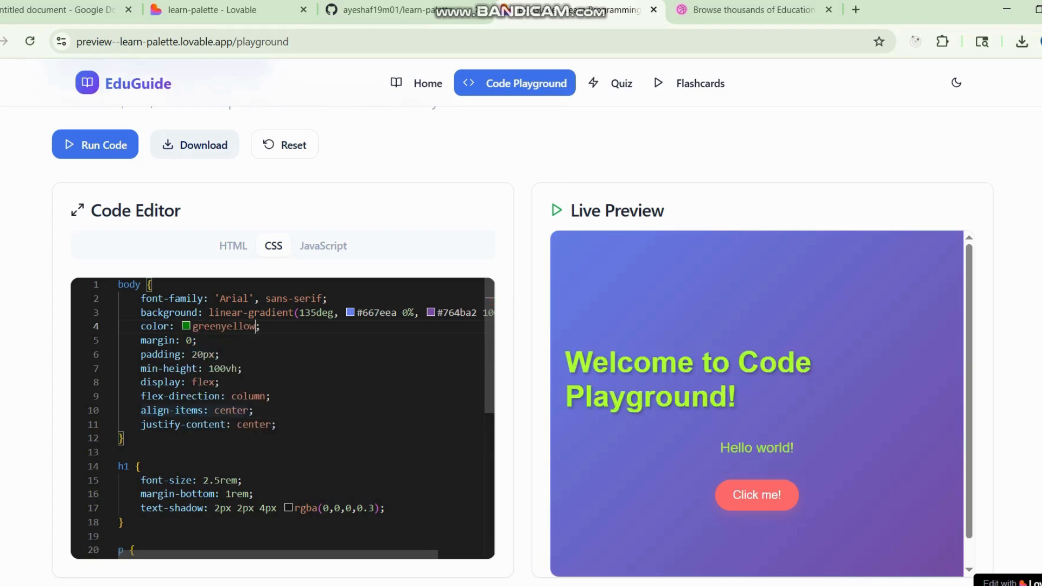
Look through the rest of the CSS and the JavaScript code, and return to the HTML code
scroll(283, 418, "down", 8)
left_click(323, 246)
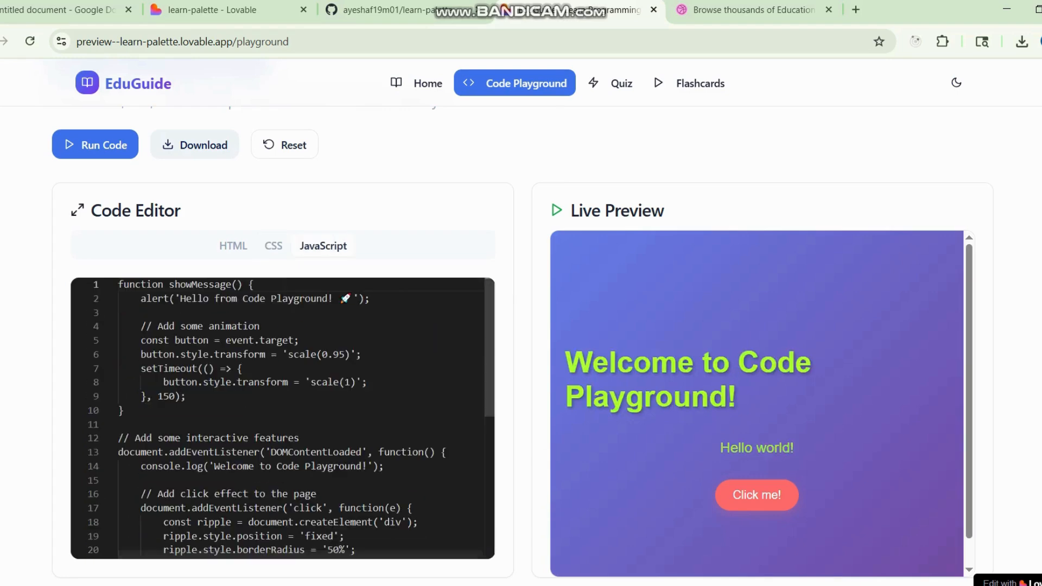
scroll(282, 418, "down", 3)
scroll(283, 417, "up", 3)
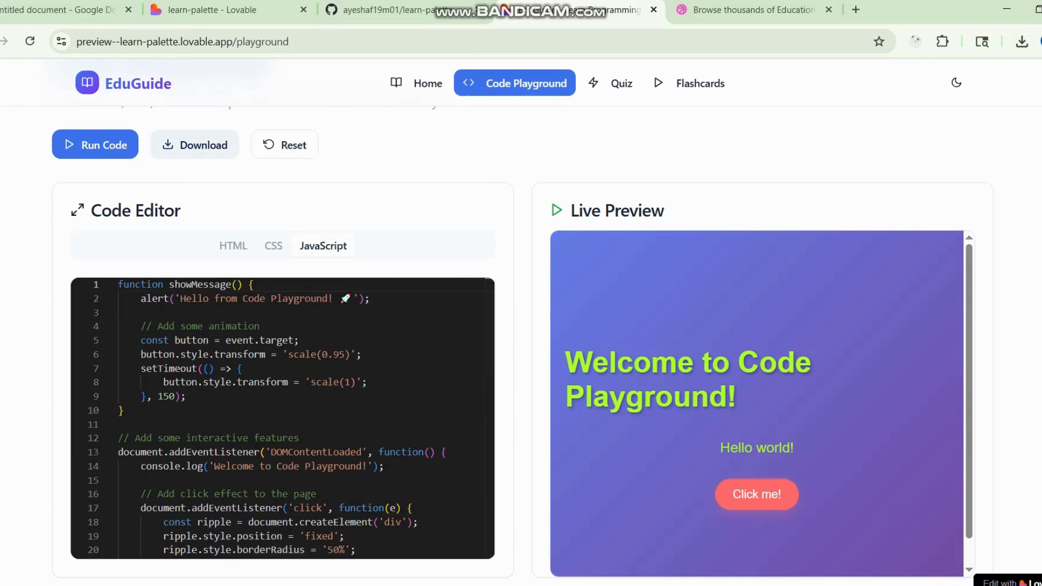
left_click(233, 246)
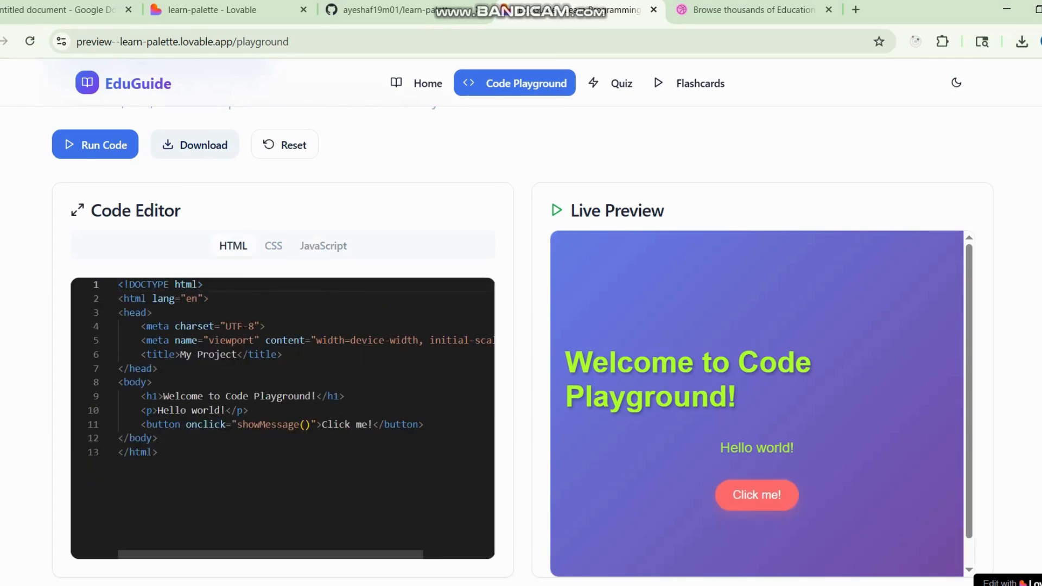
Open the quiz, answer the first question with "HyperText Markup Language" and continue to the next question
scroll(282, 380, "up", 2)
left_click(609, 83)
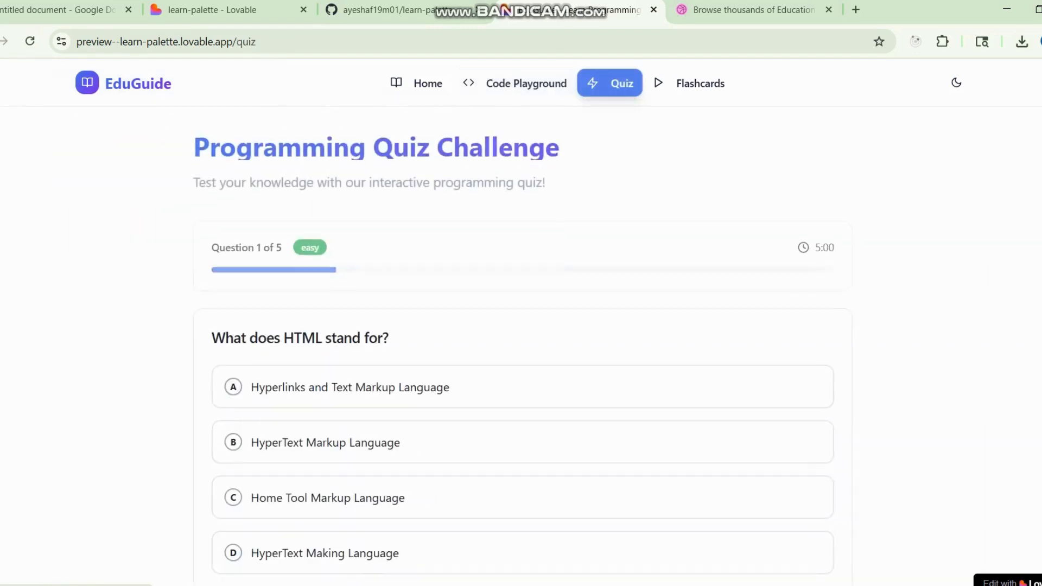
scroll(521, 325, "down", 2)
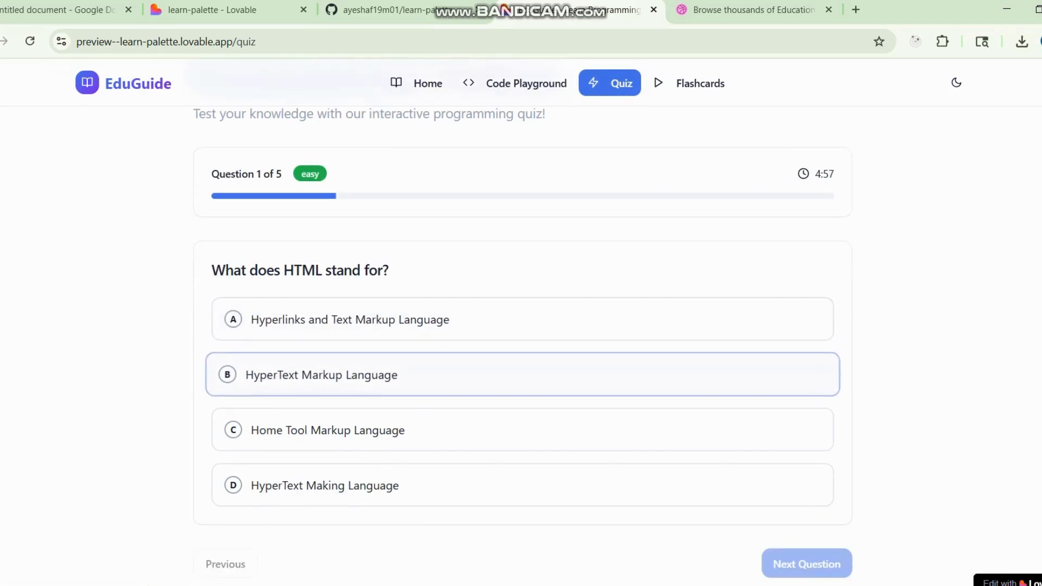
left_click(521, 374)
scroll(521, 380, "down", 2)
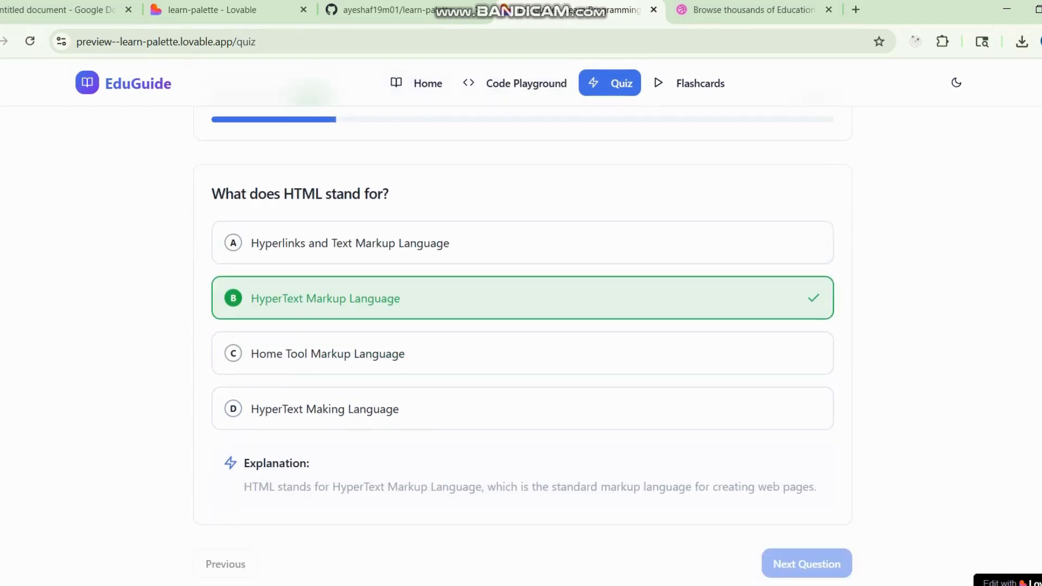
left_click(807, 563)
Open the flashcards and flip the first card to its answer and back to the question
left_click(689, 83)
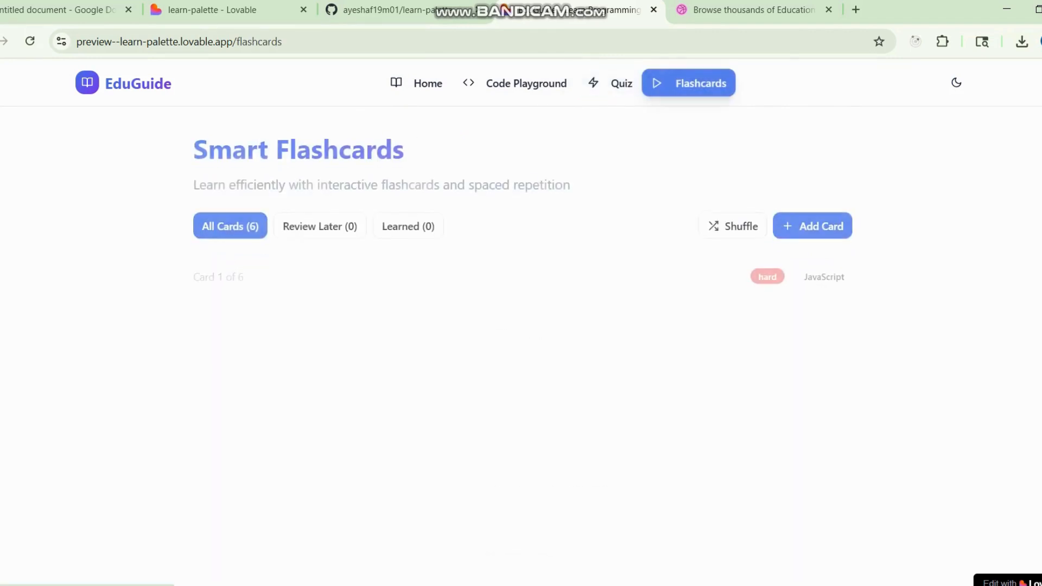
scroll(521, 326, "down", 1)
left_click(523, 413)
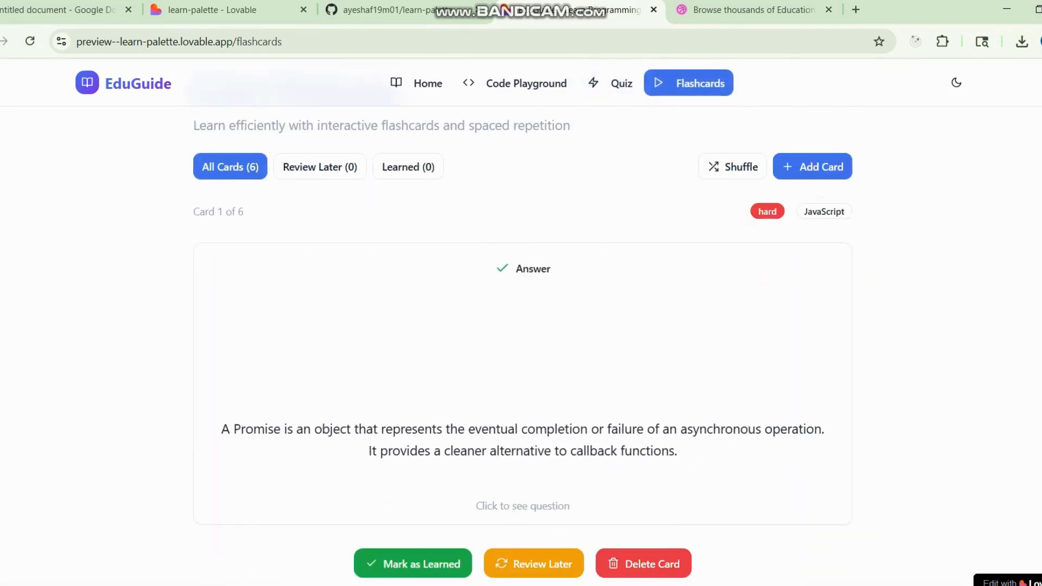
left_click(522, 402)
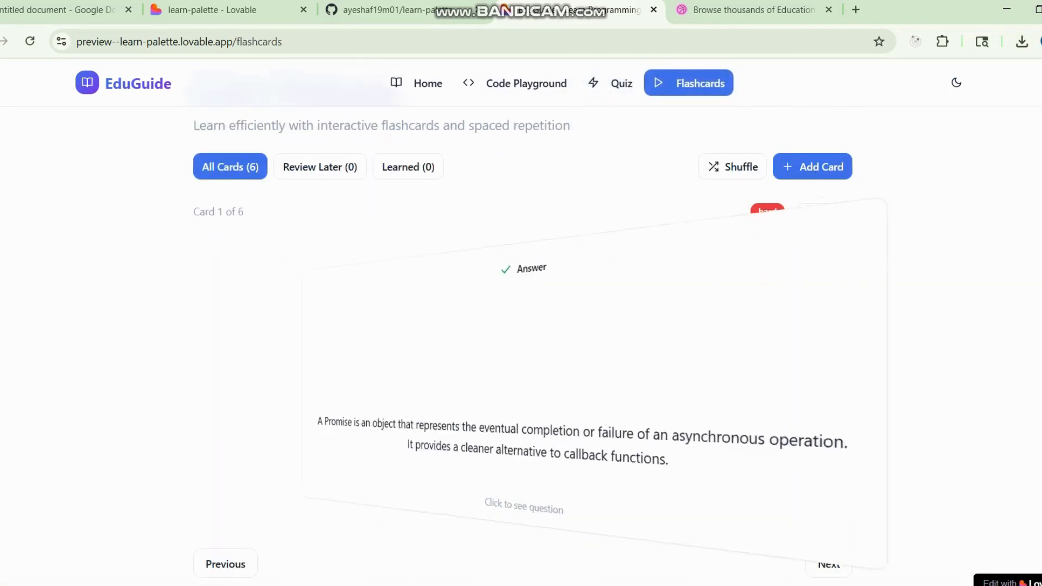
Shuffle the flashcard deck four times
left_click(732, 166)
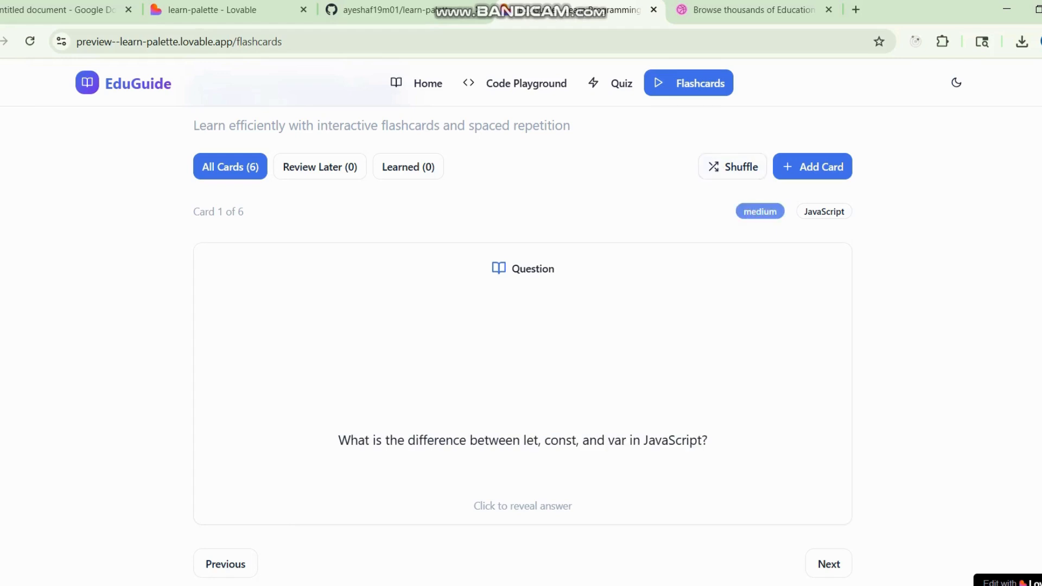
left_click(733, 167)
left_click(733, 167)
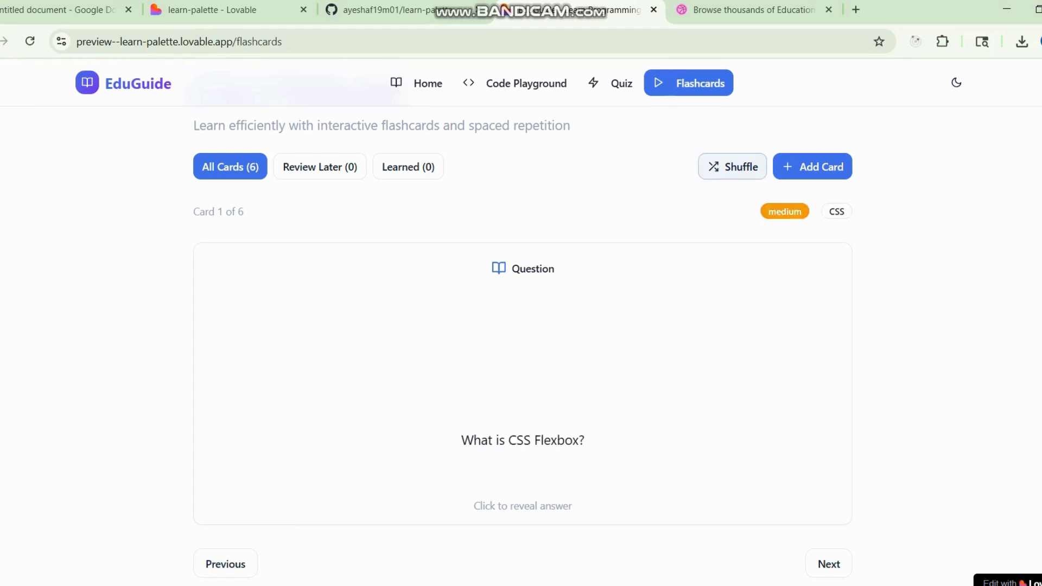
left_click(733, 167)
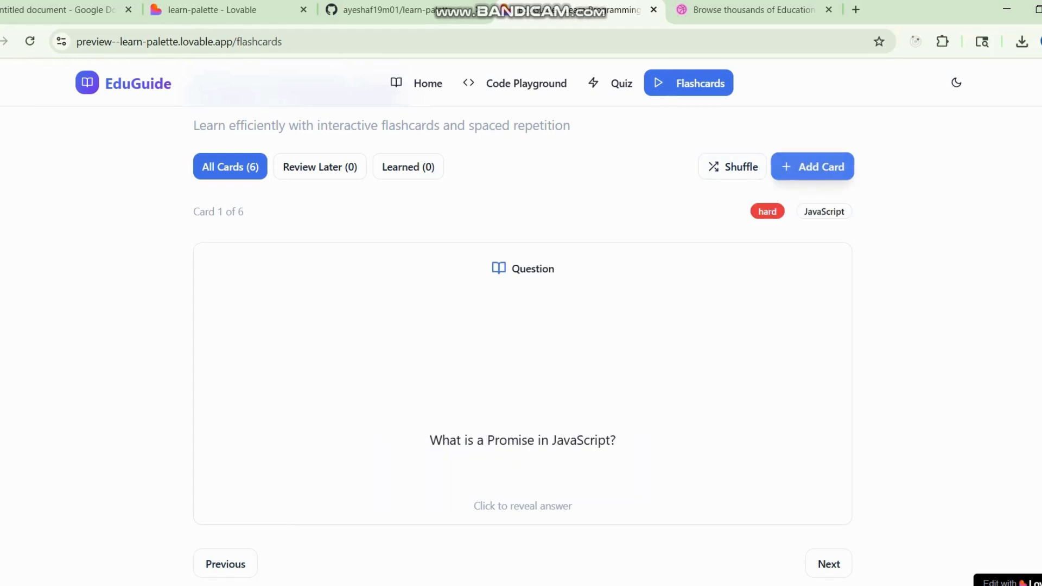
Open the form for adding a new flashcard
left_click(813, 167)
left_click(568, 476)
scroll(521, 325, "up", 1)
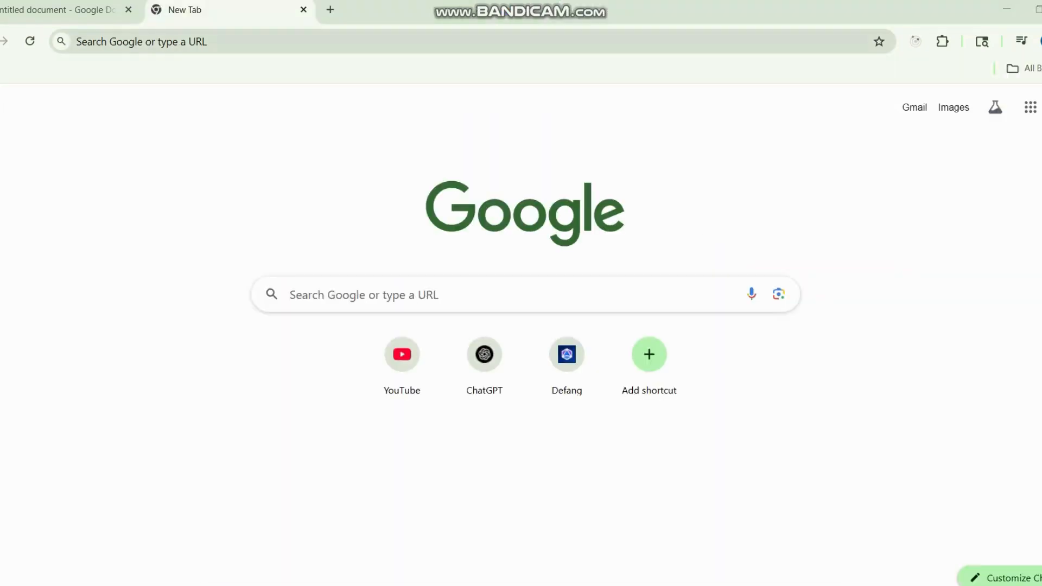
Go to lovable.dev and log in with the Google account
left_click(473, 42)
type("lovable.dev")
key("Return")
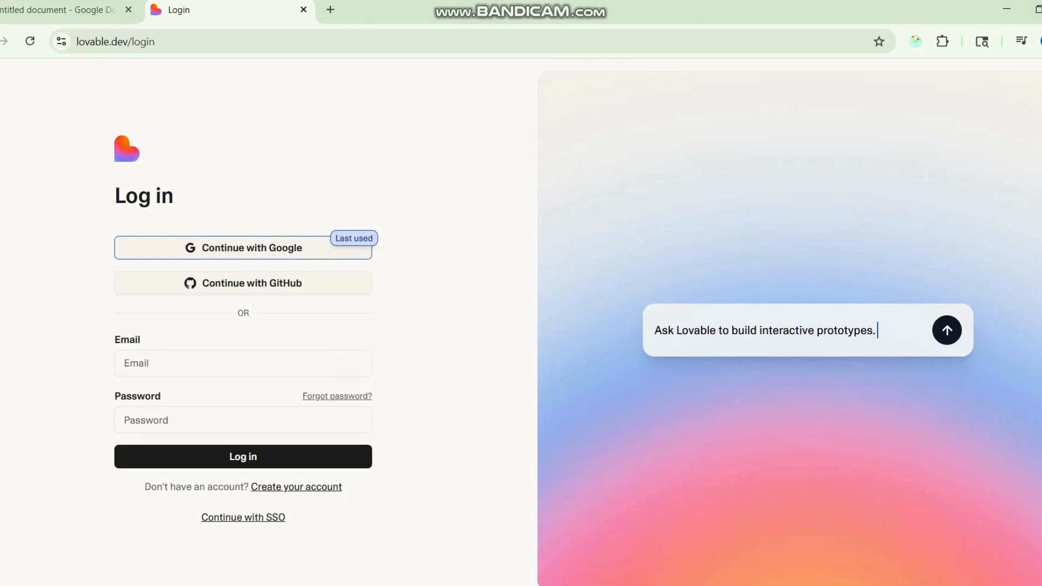
left_click(243, 248)
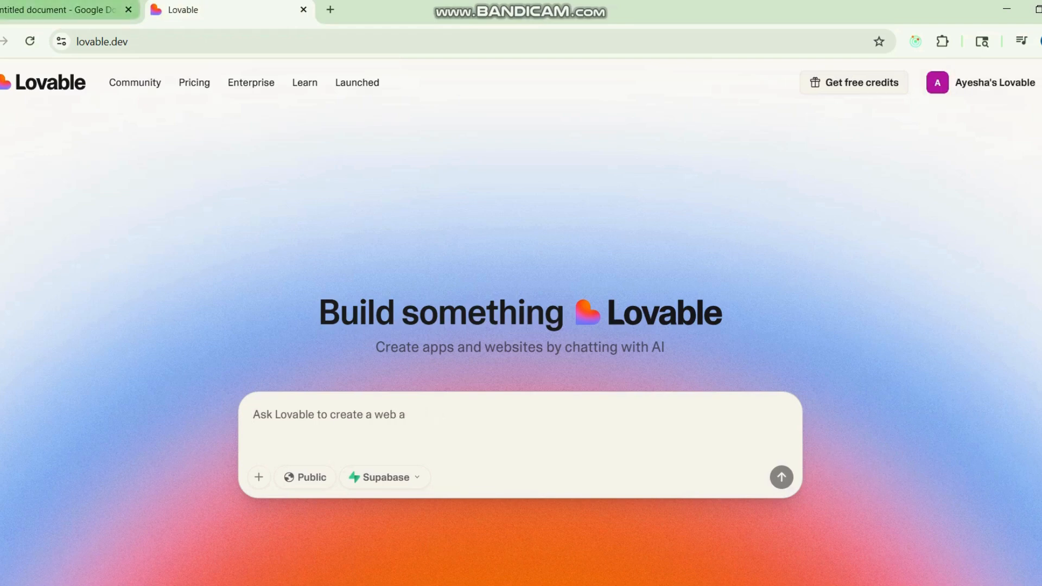
Review the app prompt in the Google Docs document and copy its entire text into Lovable's prompt box
left_click(65, 10)
scroll(512, 370, "down", 3)
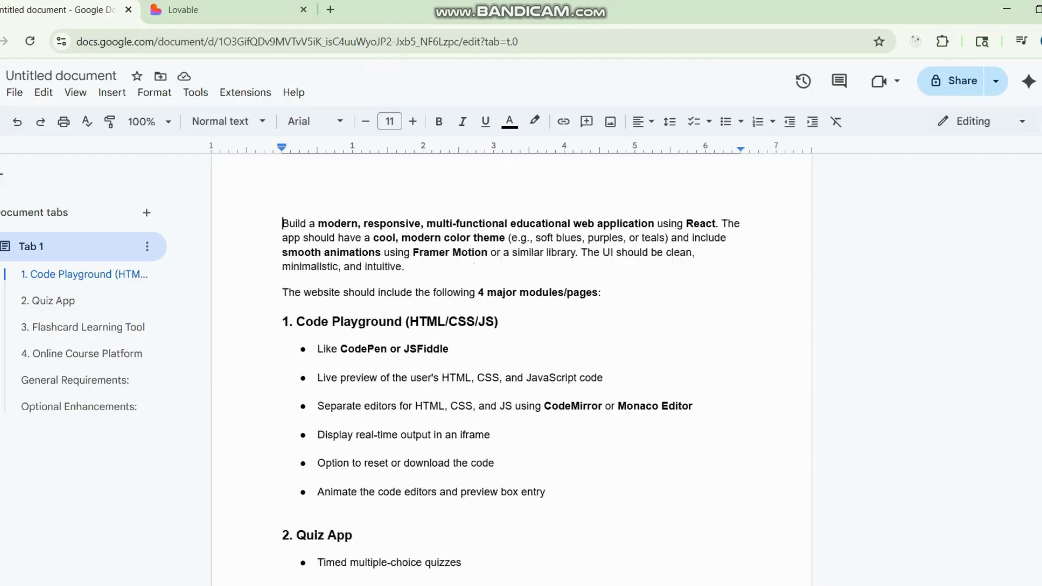
scroll(511, 369, "down", 15)
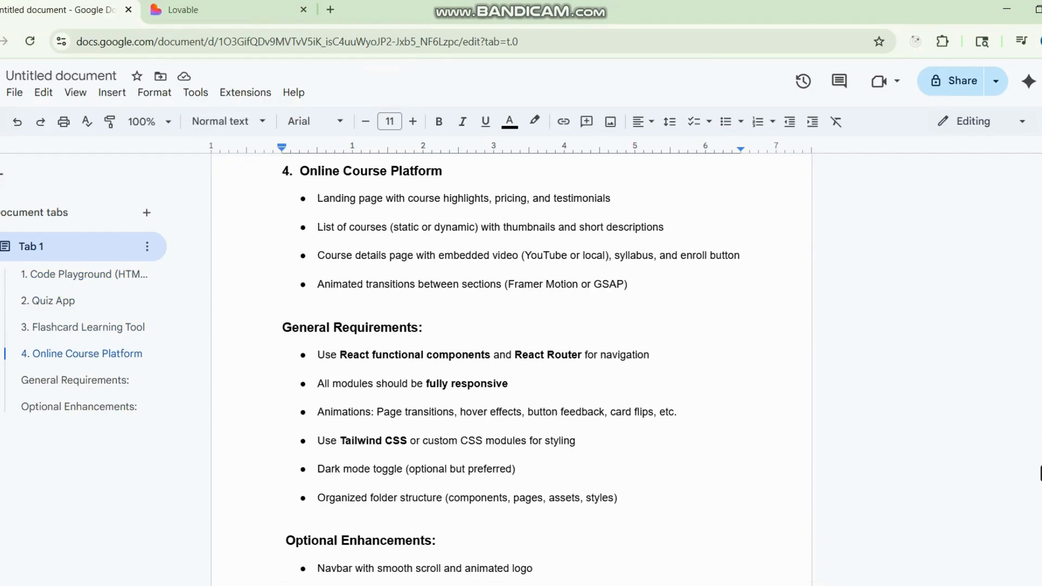
scroll(511, 369, "up", 15)
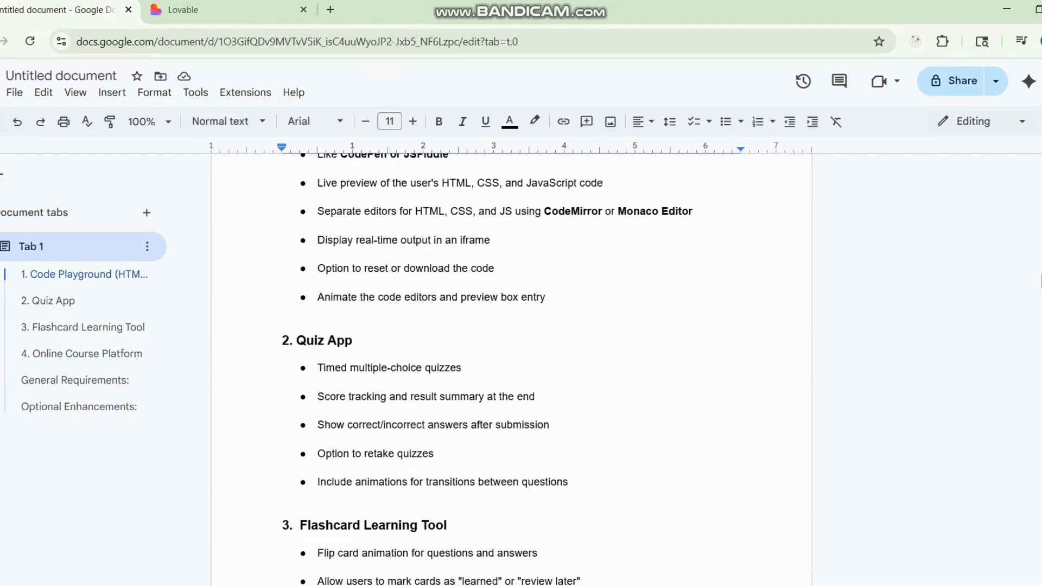
right_click(316, 300)
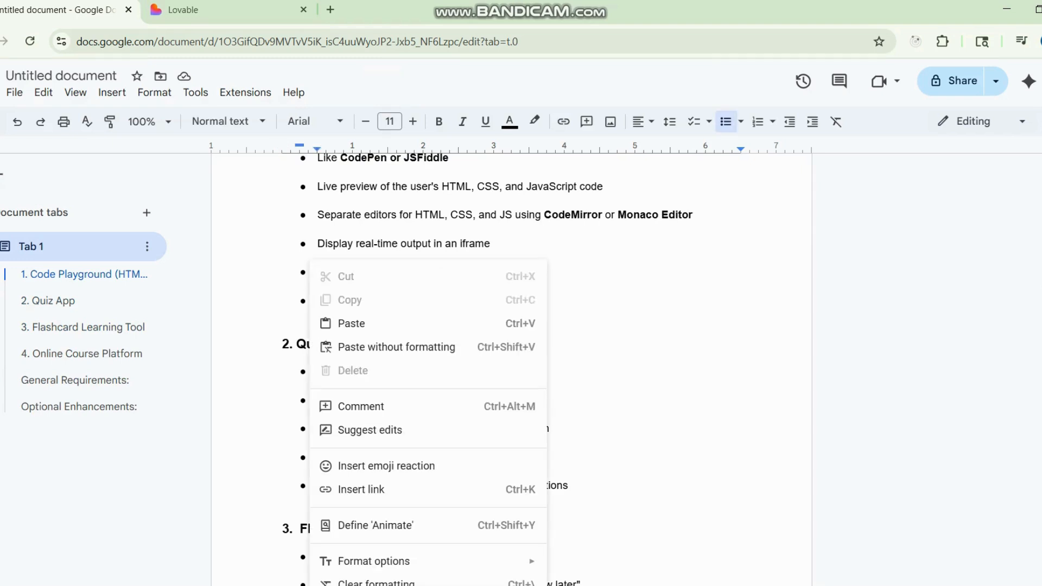
left_click(547, 301)
key("ctrl+a")
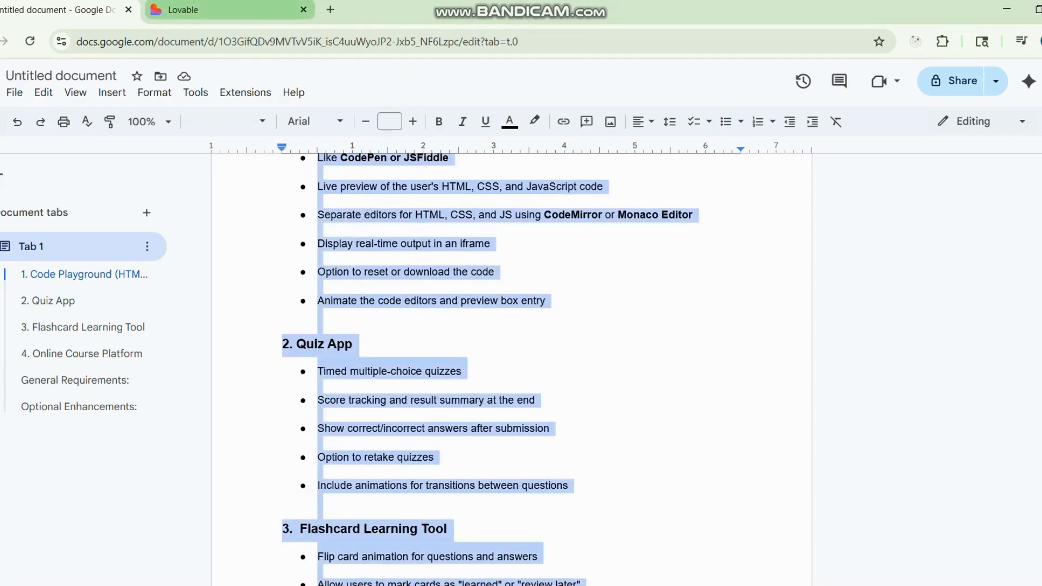
left_click(228, 10)
key("ctrl+v")
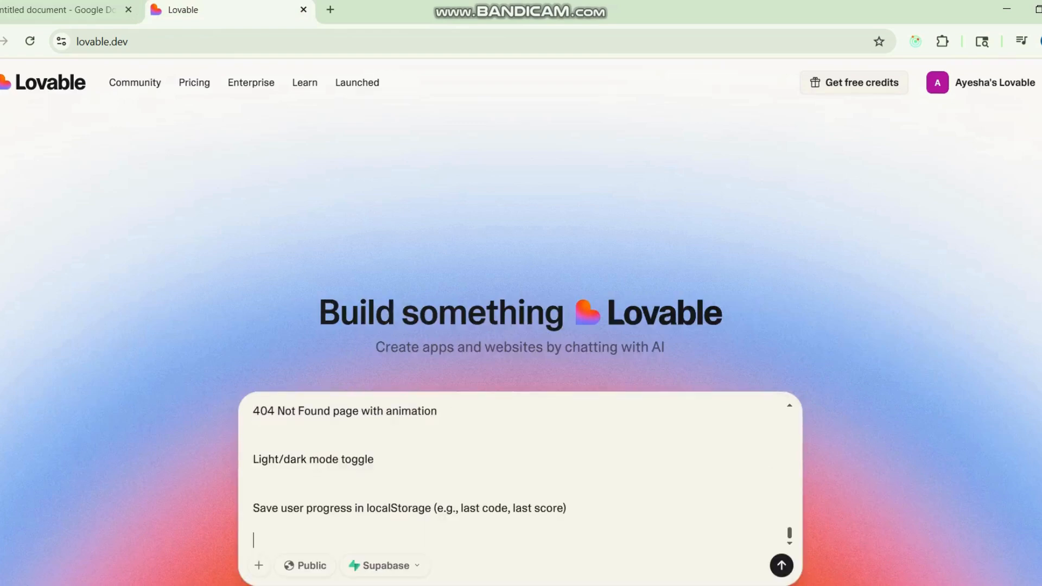
Search Google for dribbble in a new browser tab and open the Dribbble website
key("ctrl+t")
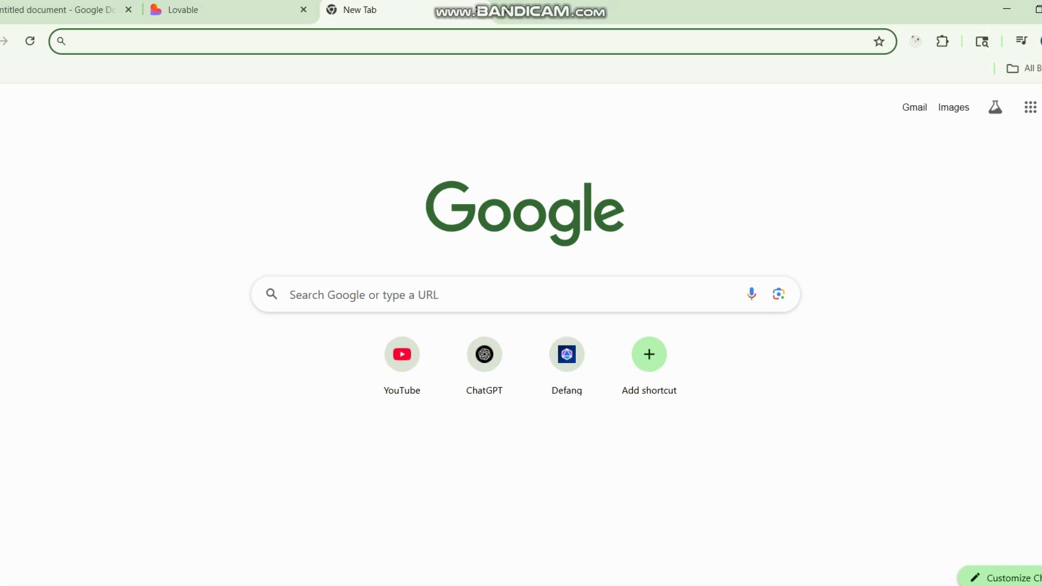
type("dribb")
key("Return")
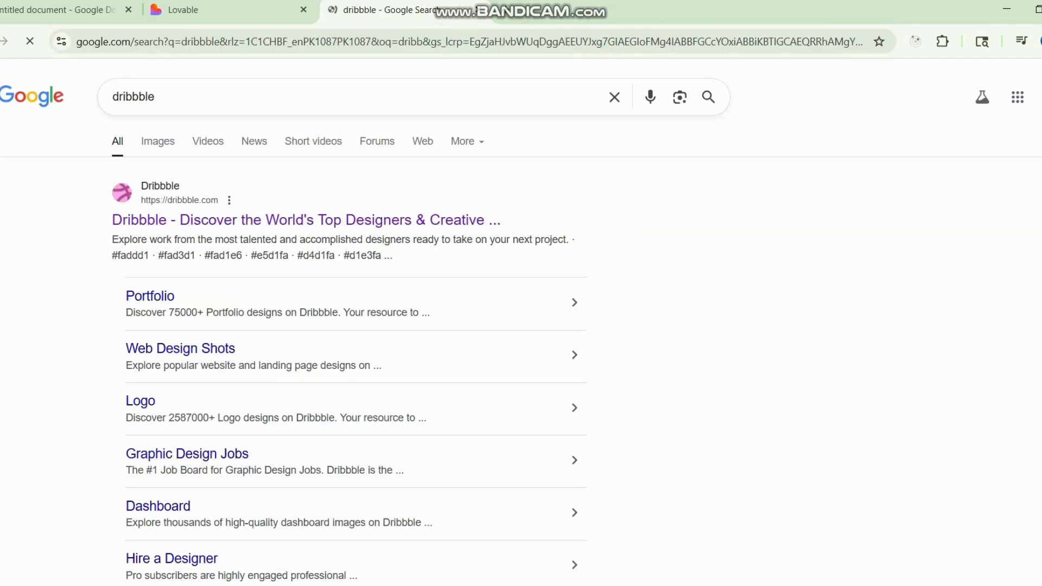
left_click(304, 220)
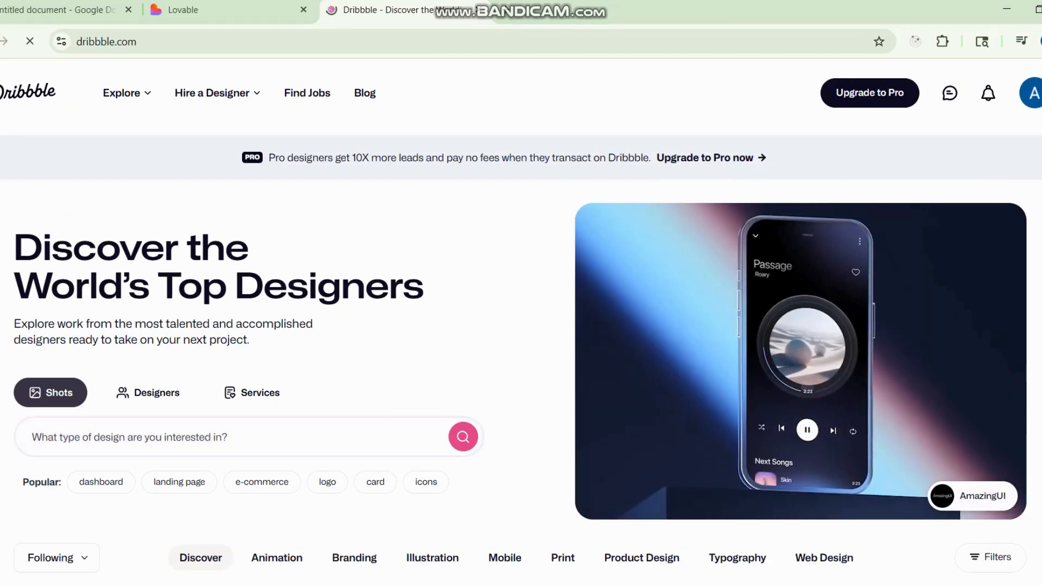
Search Dribbble's shots for "educational websites"
left_click(228, 437)
type("educa")
key("Down")
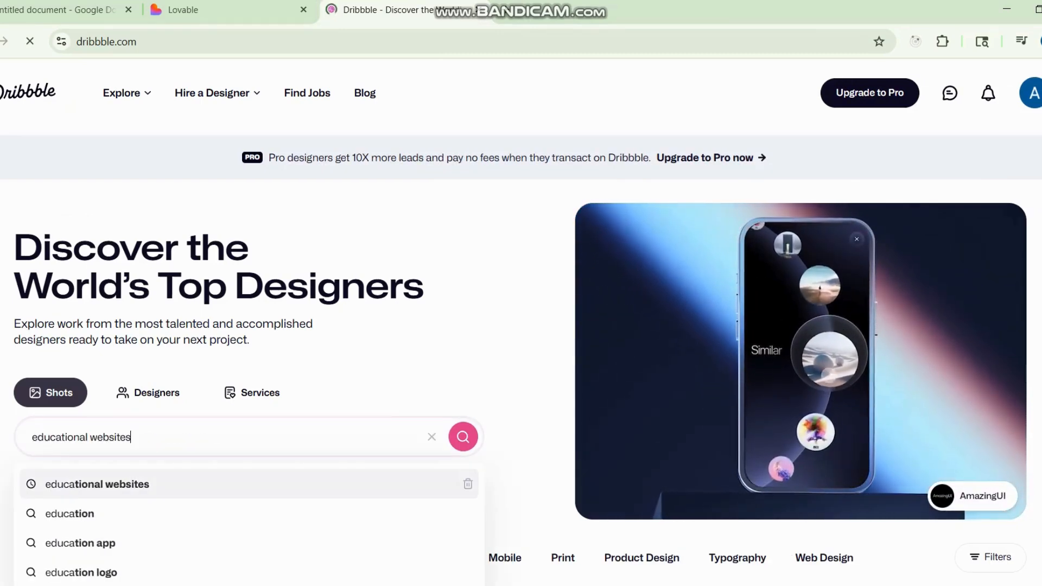
key("Return")
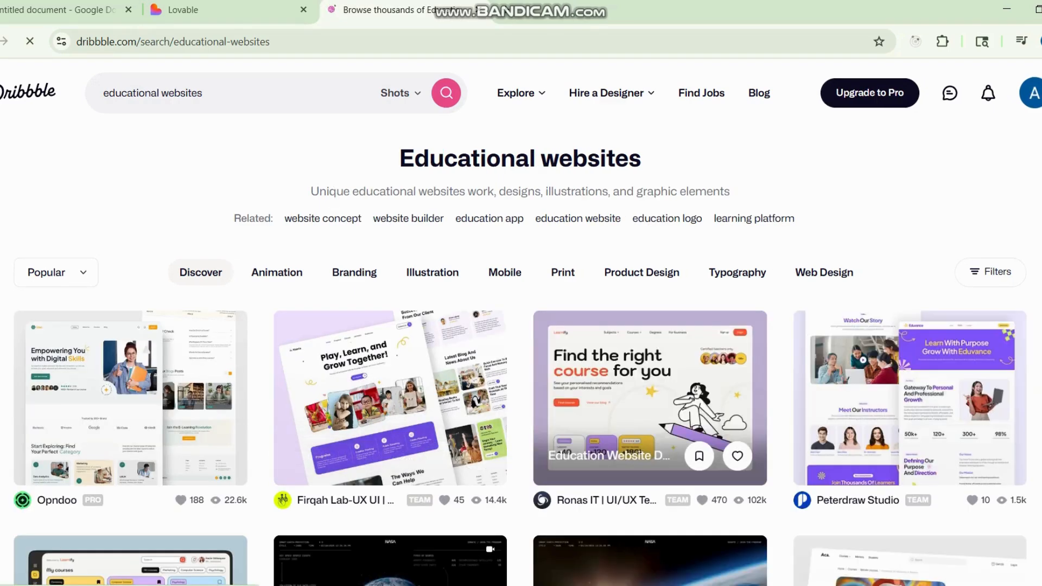
Browse the educational website designs and open the EduGuide - Educational Website shot
scroll(520, 360, "down", 1)
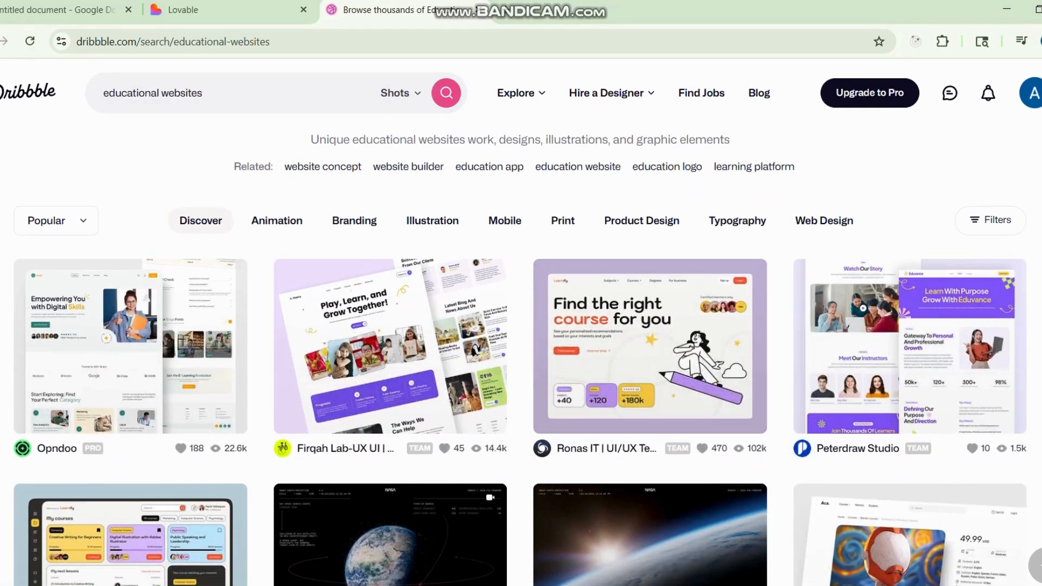
scroll(650, 353, "down", 12)
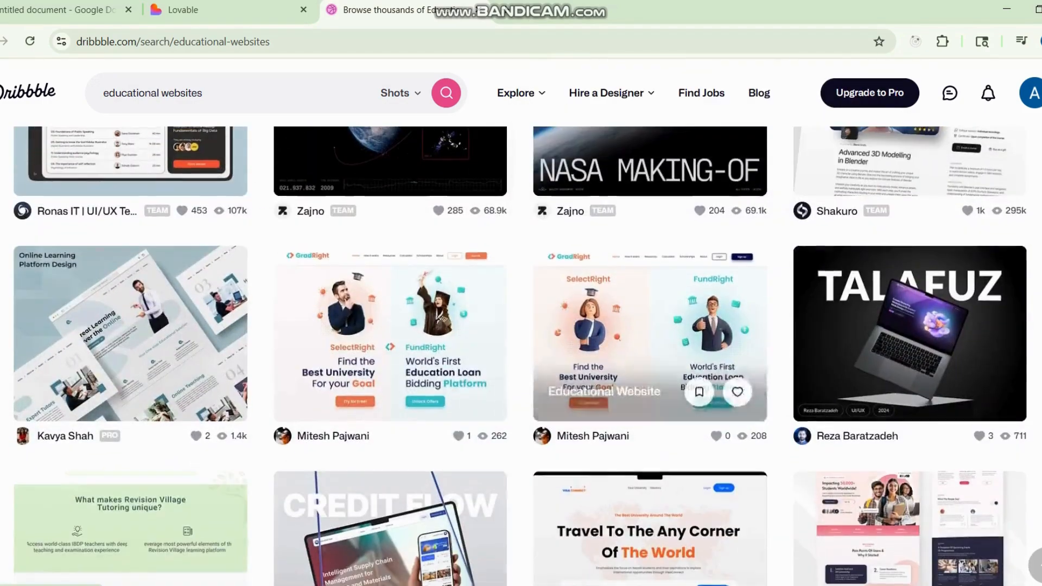
scroll(585, 401, "down", 3)
scroll(585, 402, "up", 2)
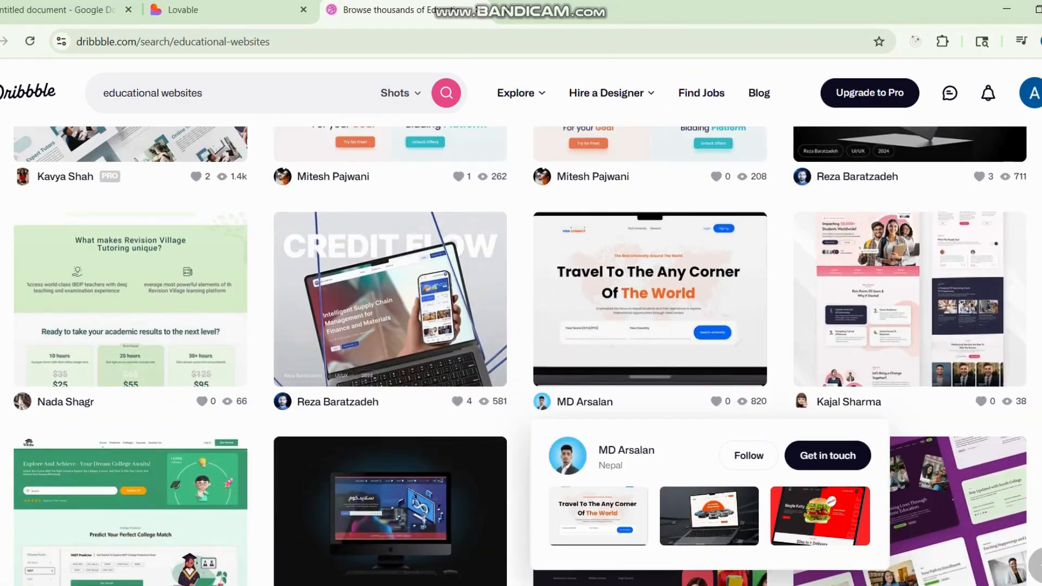
scroll(650, 380, "down", 11)
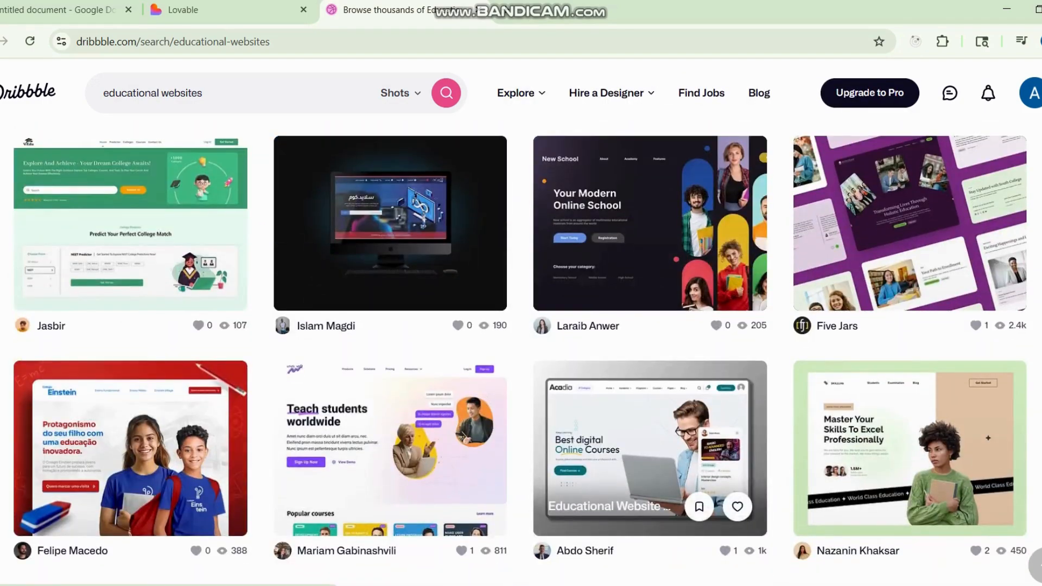
scroll(447, 354, "down", 10)
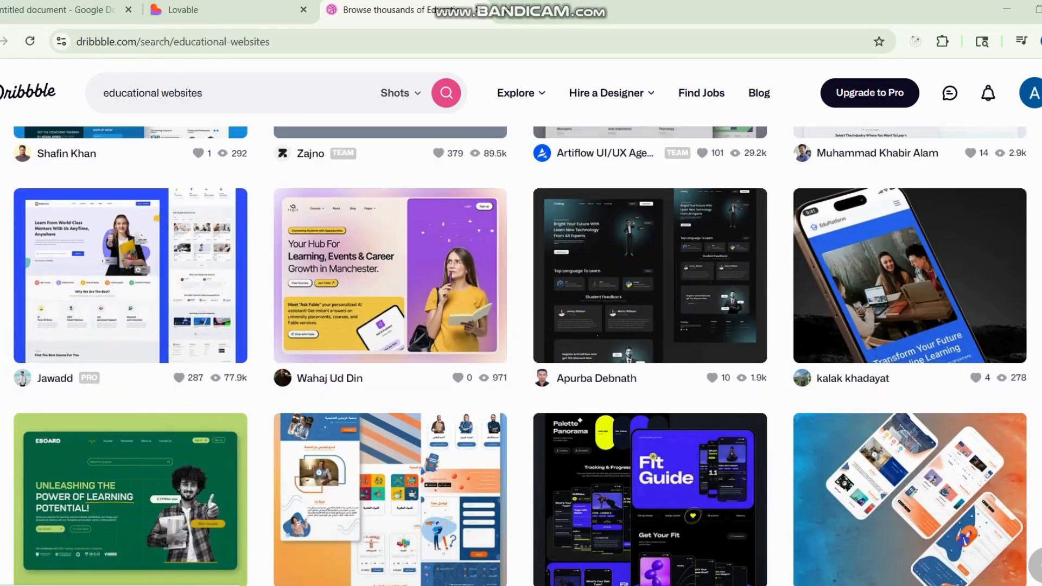
left_click(128, 270)
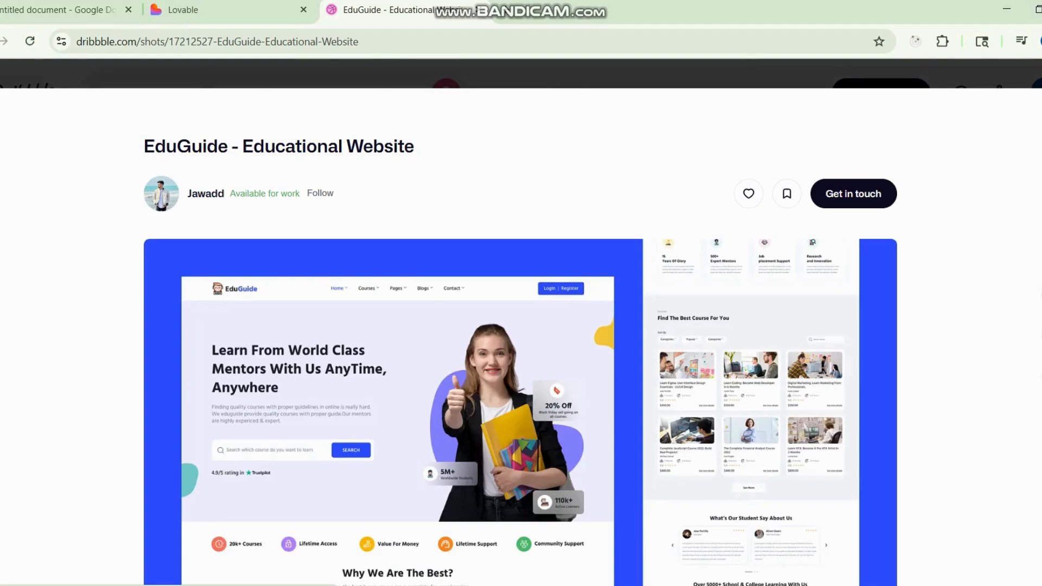
Copy the EduGuide shot's design image, look over the rest of the shot and close it
right_click(547, 377)
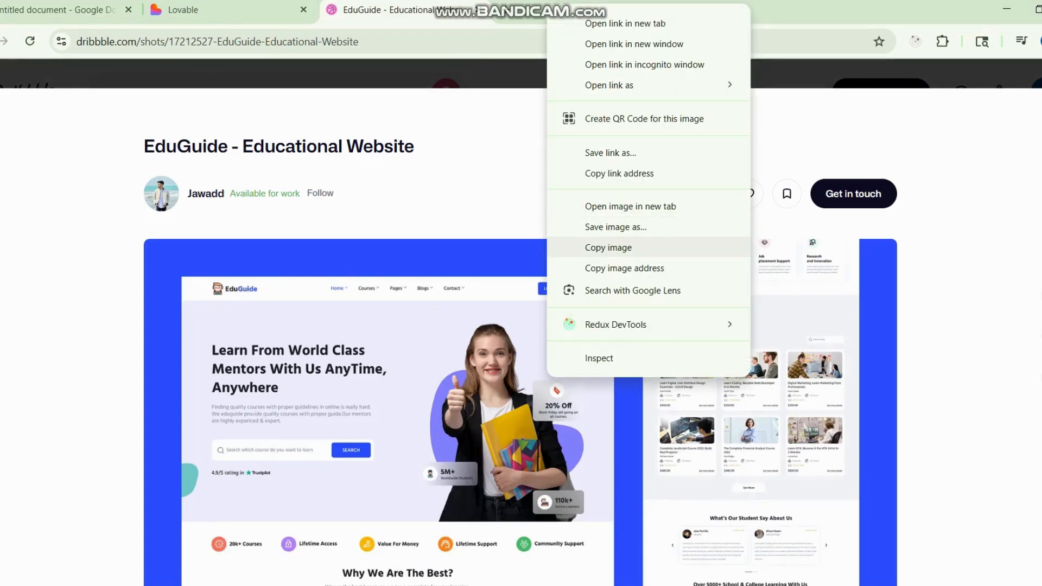
left_click(609, 248)
scroll(521, 326, "down", 8)
scroll(521, 326, "up", 7)
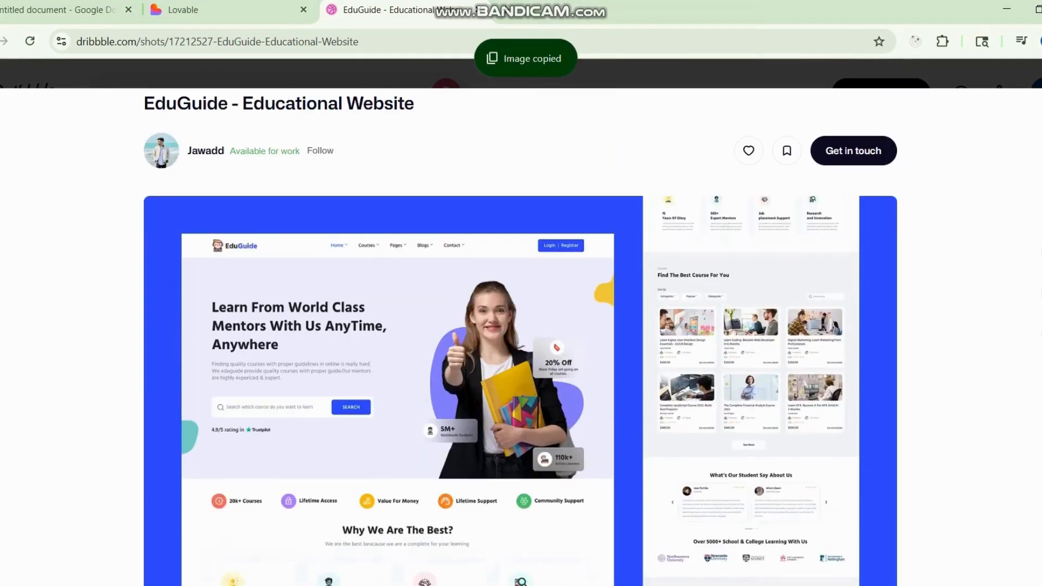
scroll(521, 340, "up", 1)
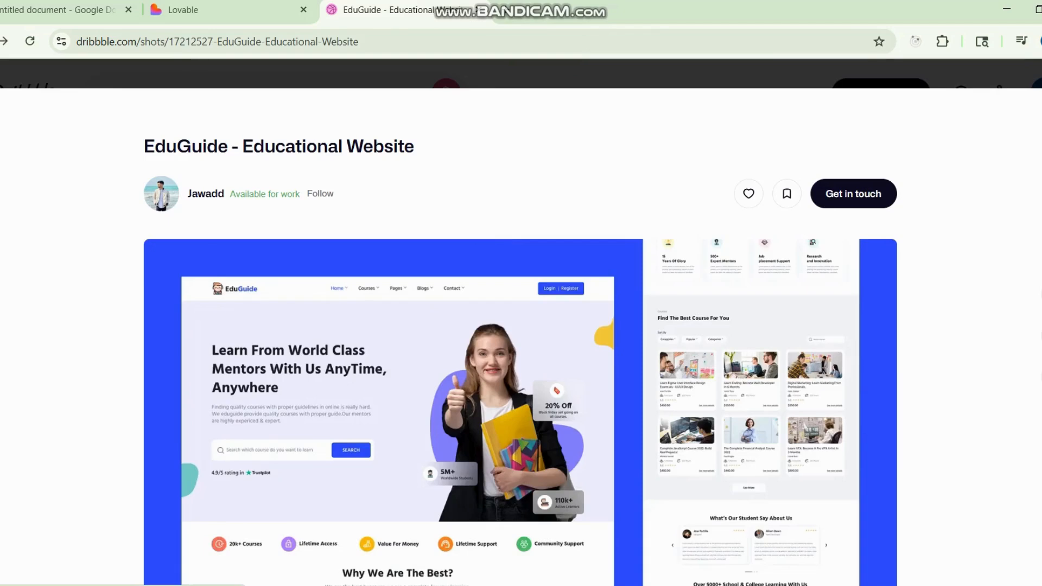
left_click(234, 74)
Switch to Lovable, attach the copied design image to the app prompt and submit it to start the build
left_click(228, 9)
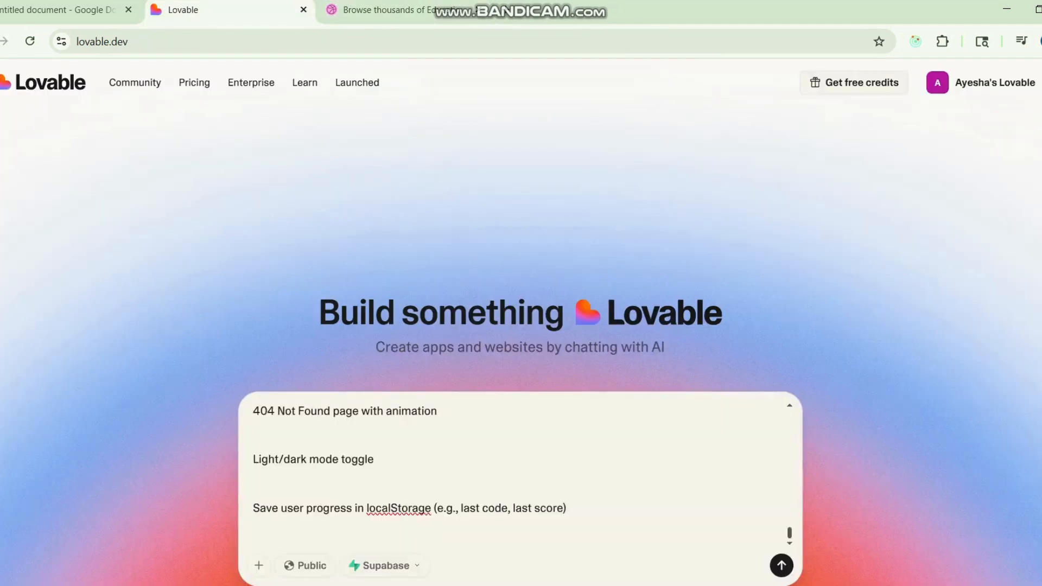
key("ctrl+v")
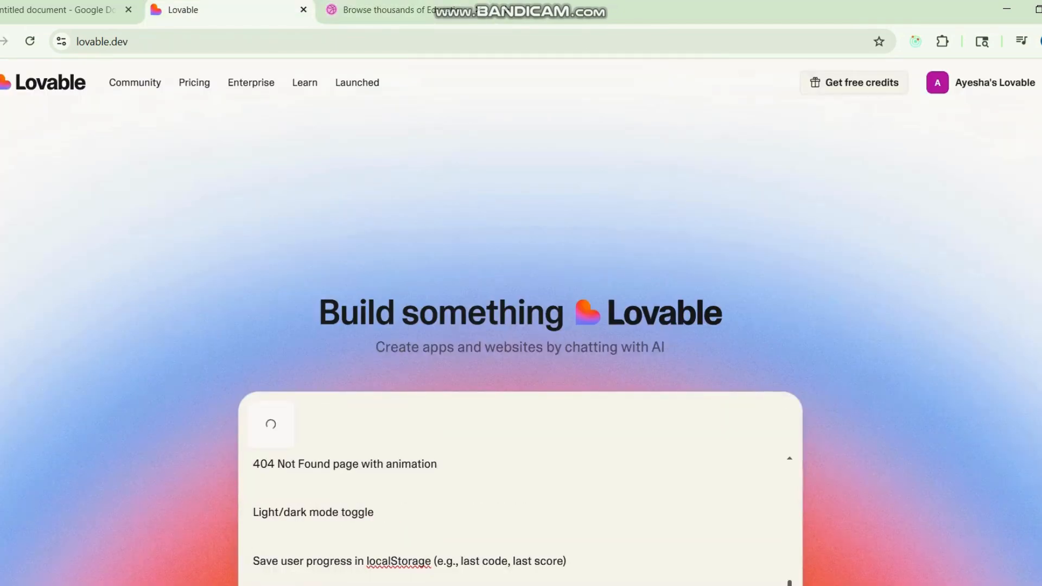
scroll(520, 510, "up", 15)
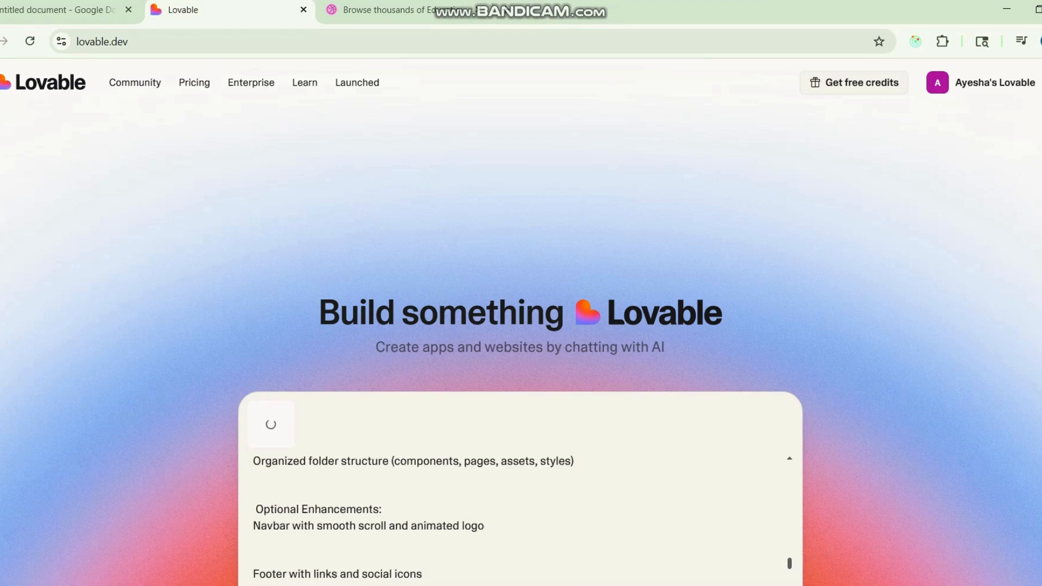
scroll(520, 510, "down", 20)
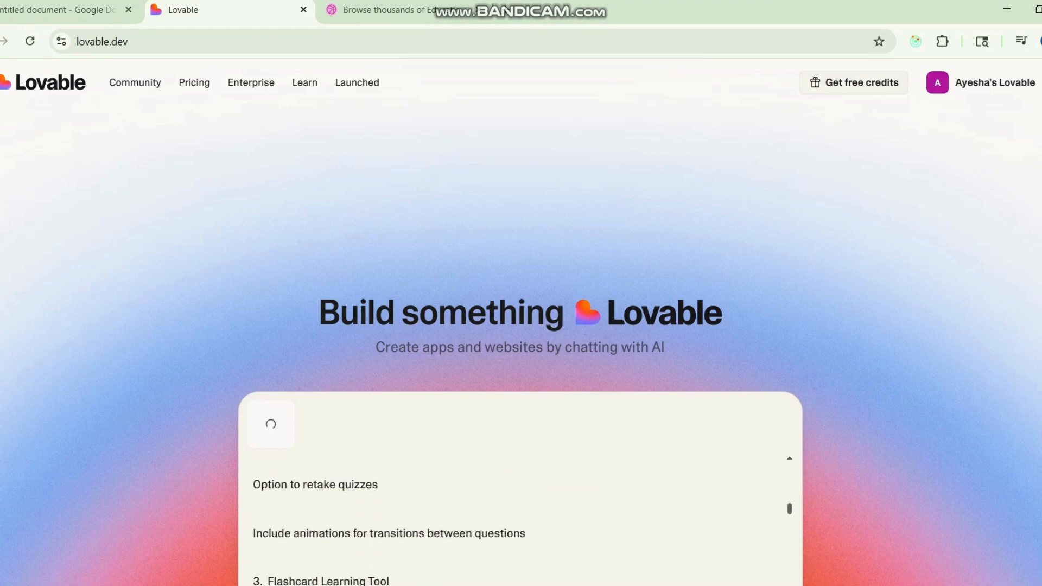
scroll(520, 326, "up", 5)
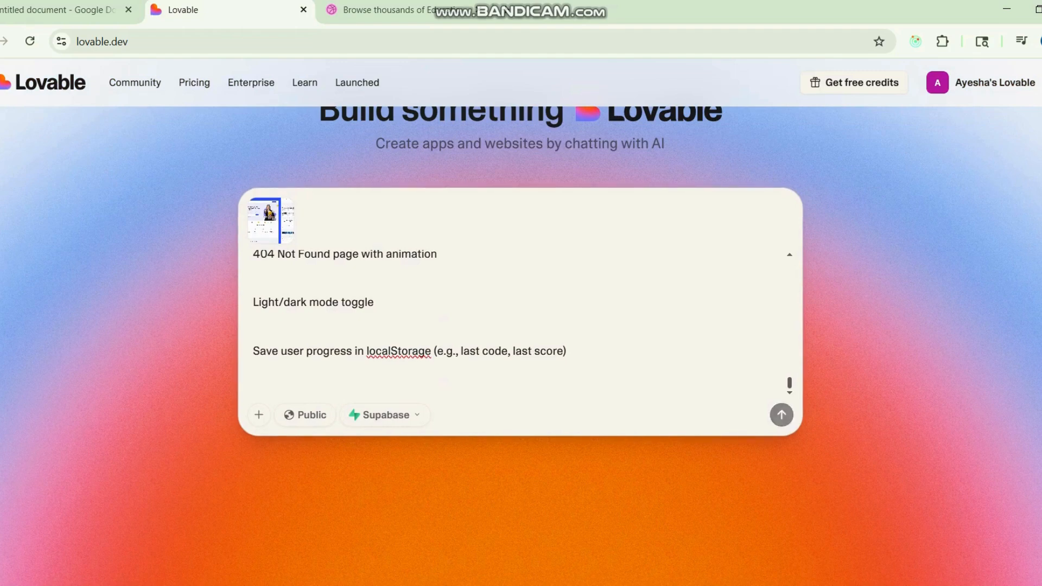
key("Return")
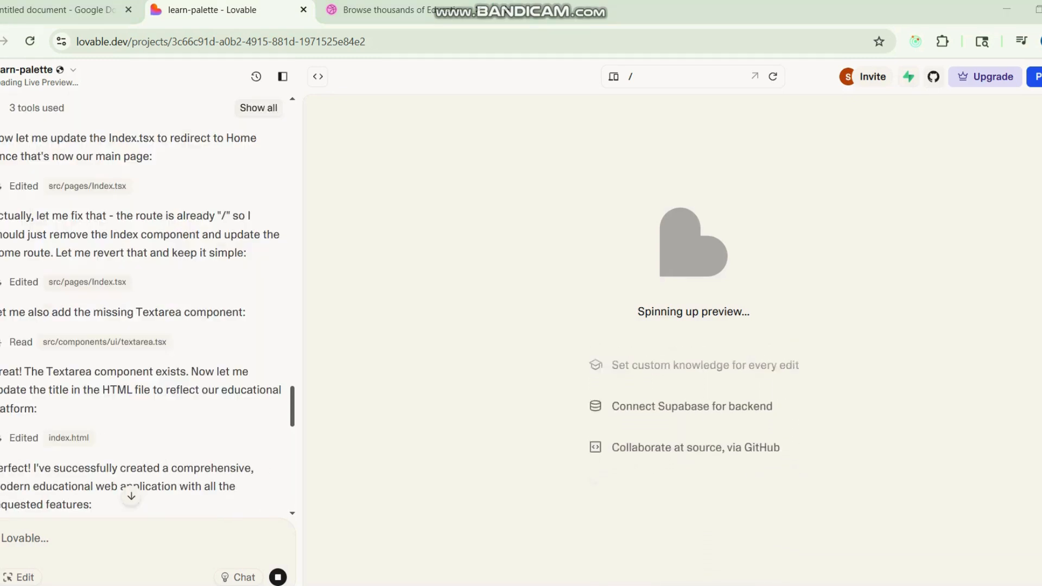
Read through Lovable's build log and its summary of modules, design features and technical implementation
scroll(144, 307, "down", 2)
scroll(144, 307, "up", 12)
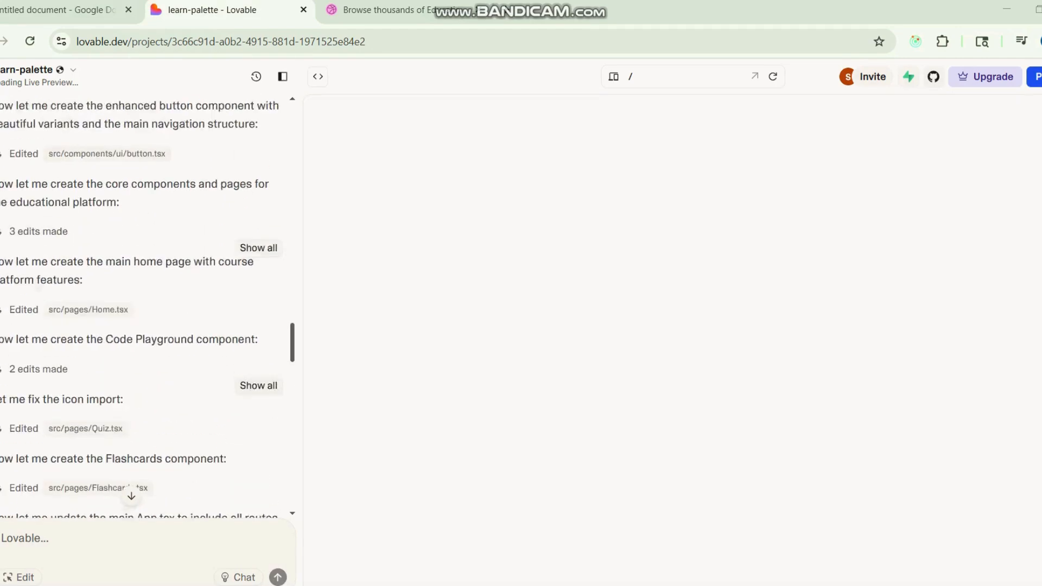
scroll(144, 307, "down", 15)
scroll(144, 307, "up", 8)
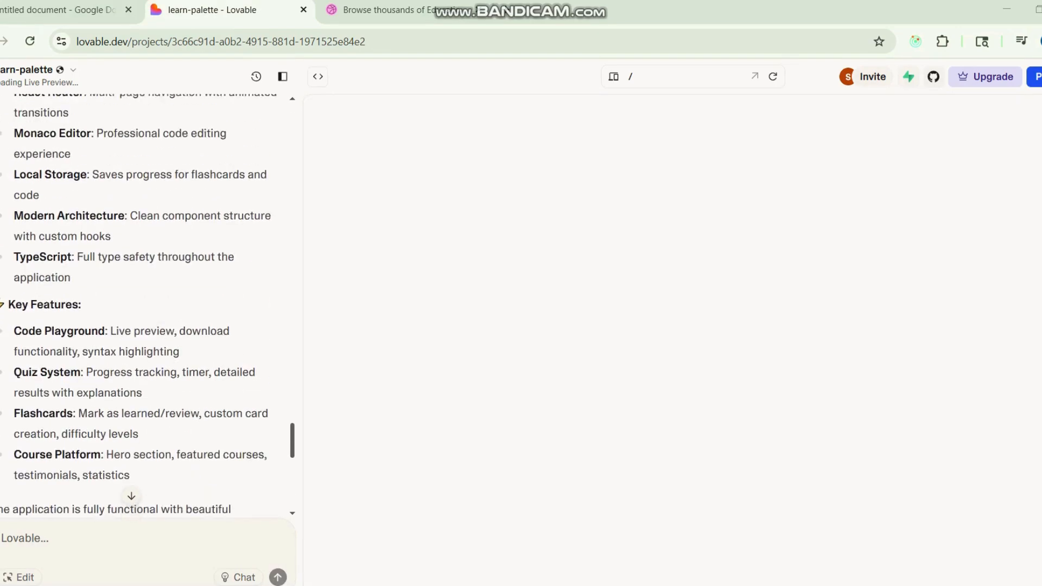
scroll(144, 307, "up", 8)
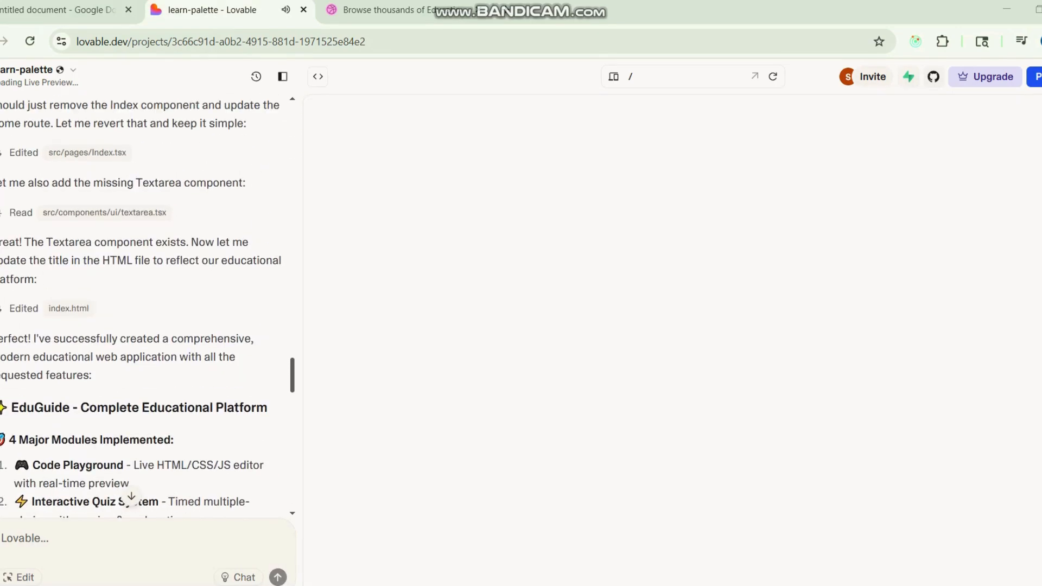
scroll(144, 306, "down", 1)
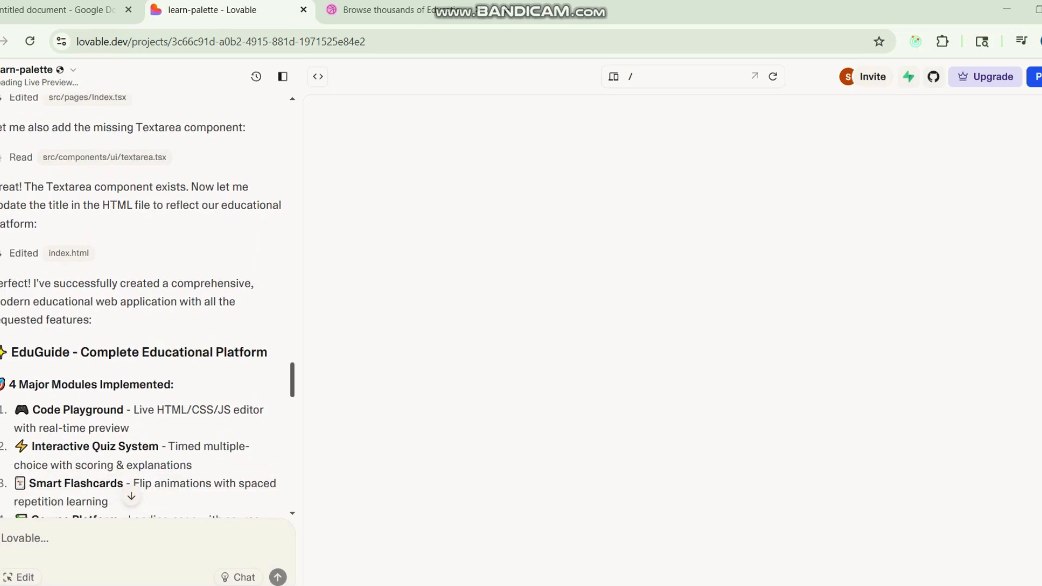
scroll(144, 307, "down", 4)
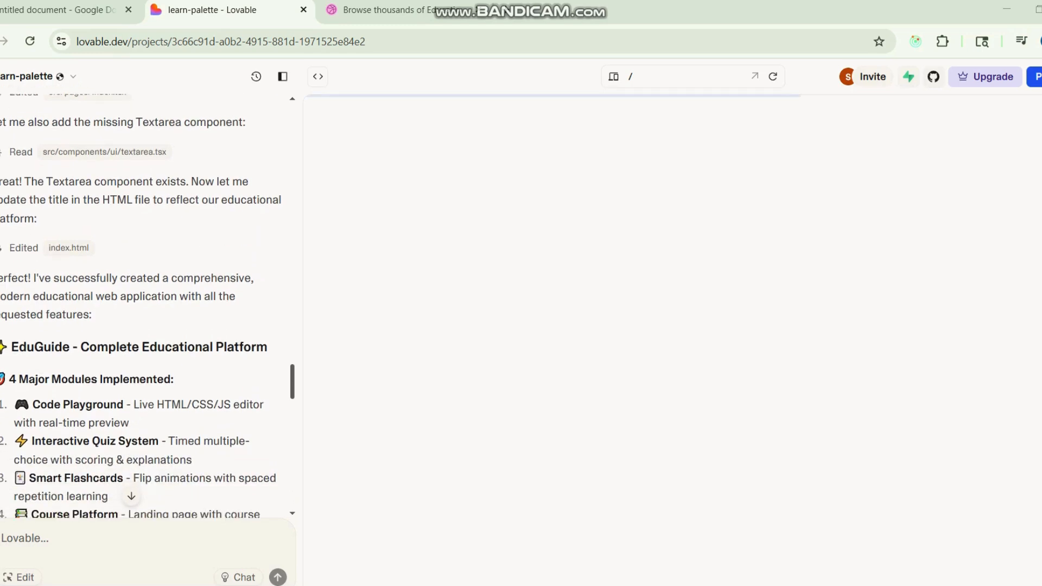
scroll(144, 306, "down", 7)
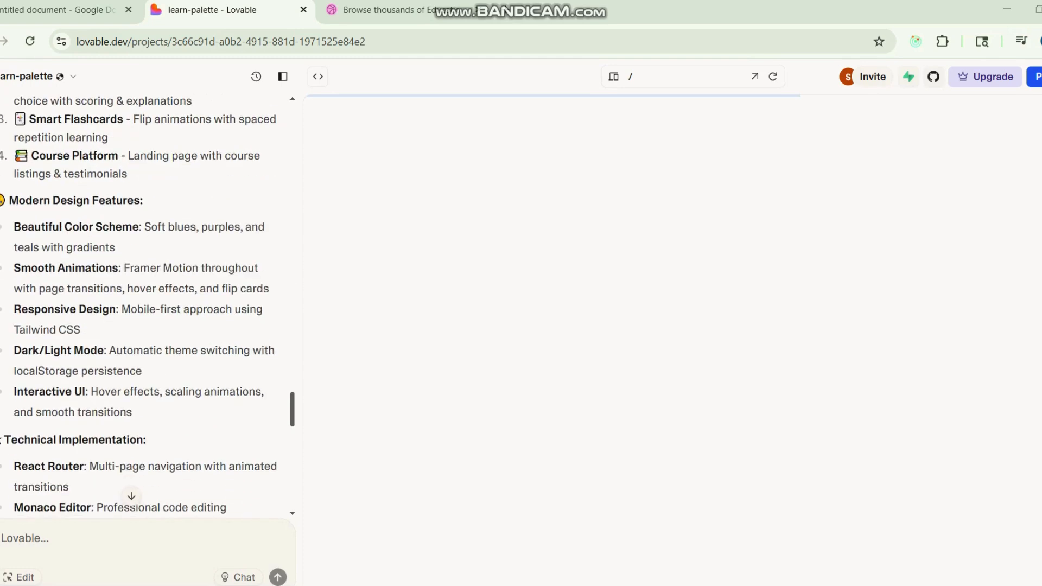
scroll(144, 307, "down", 13)
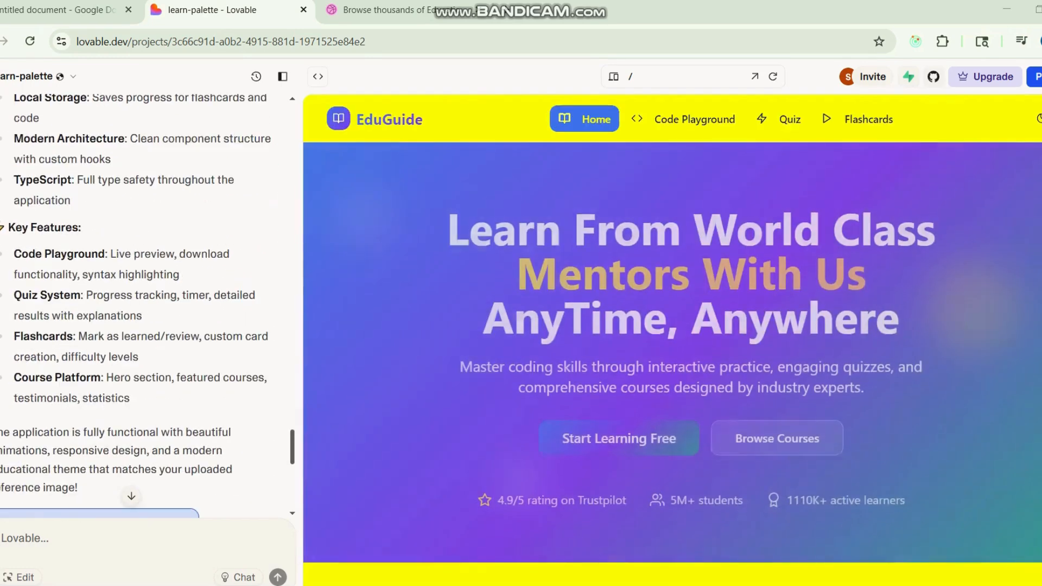
scroll(144, 307, "down", 2)
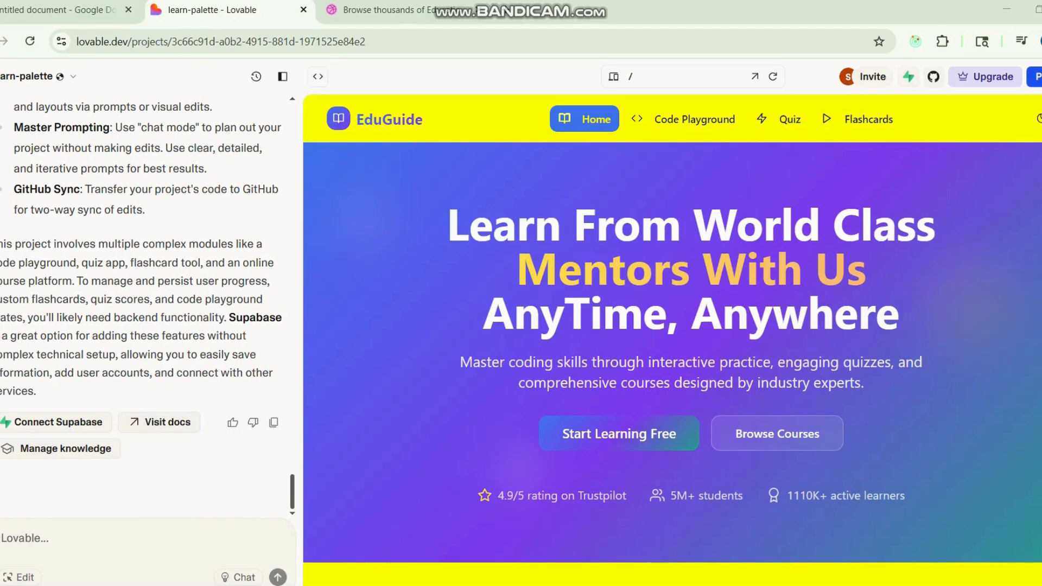
Look over the generated home page in the preview and open its Smart Flashcards feature
scroll(673, 353, "down", 2)
scroll(673, 353, "up", 2)
scroll(673, 352, "down", 7)
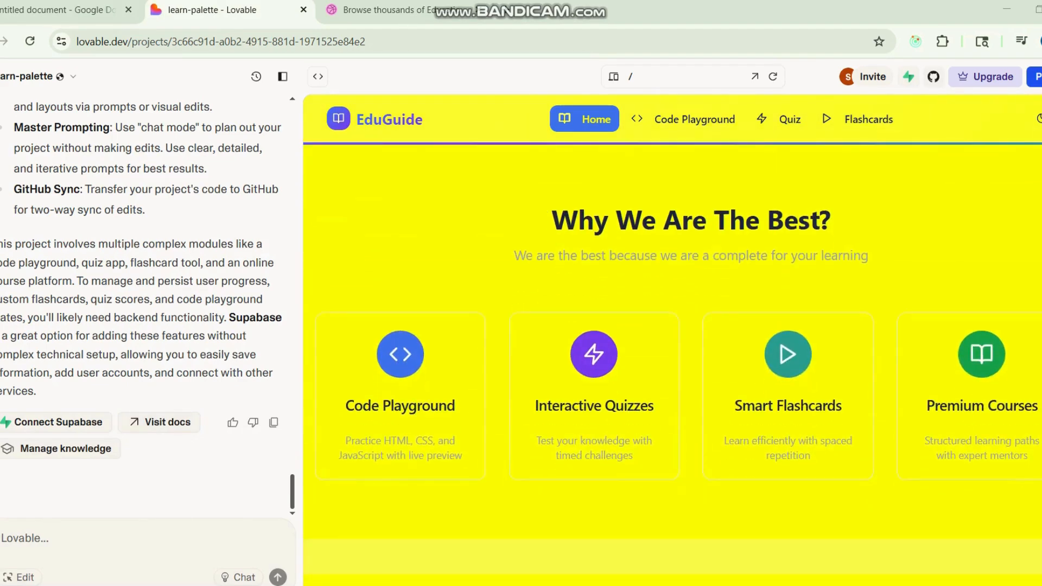
scroll(673, 353, "down", 1)
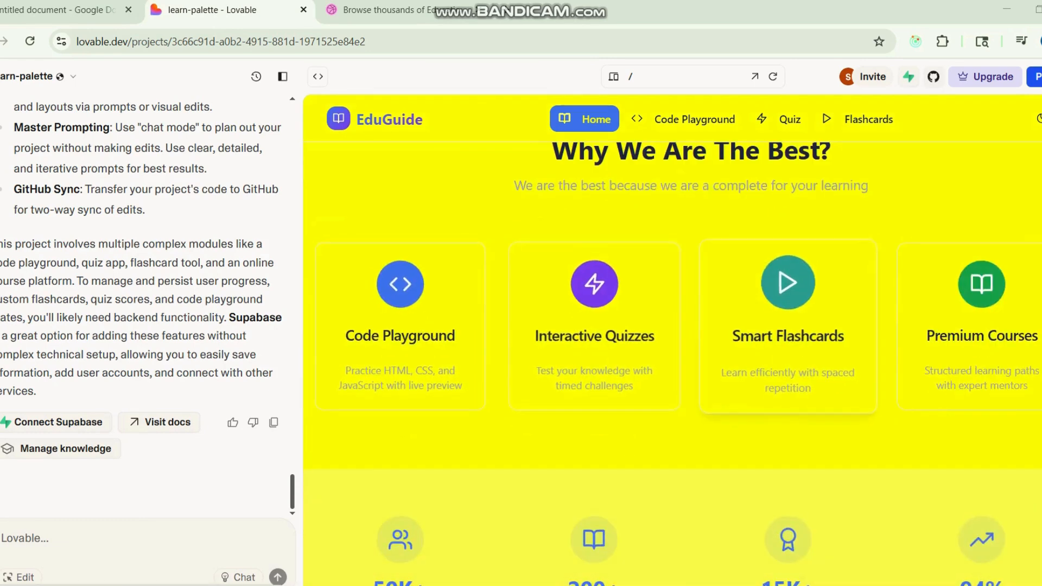
left_click(788, 325)
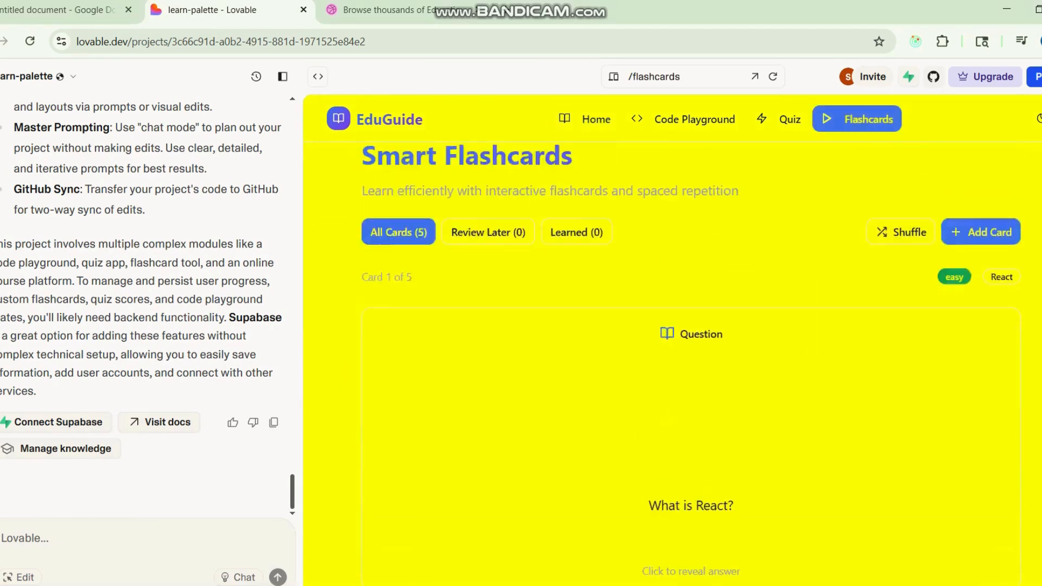
Flip the "What is React?" flashcard to its answer and back, and check the new-flashcard form without adding a card
scroll(691, 362, "down", 2)
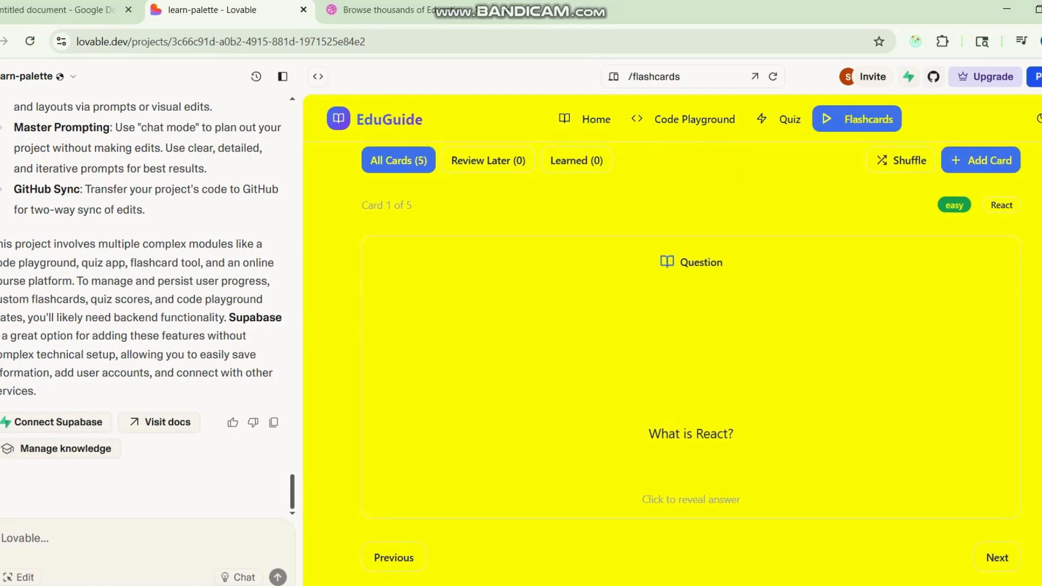
left_click(691, 378)
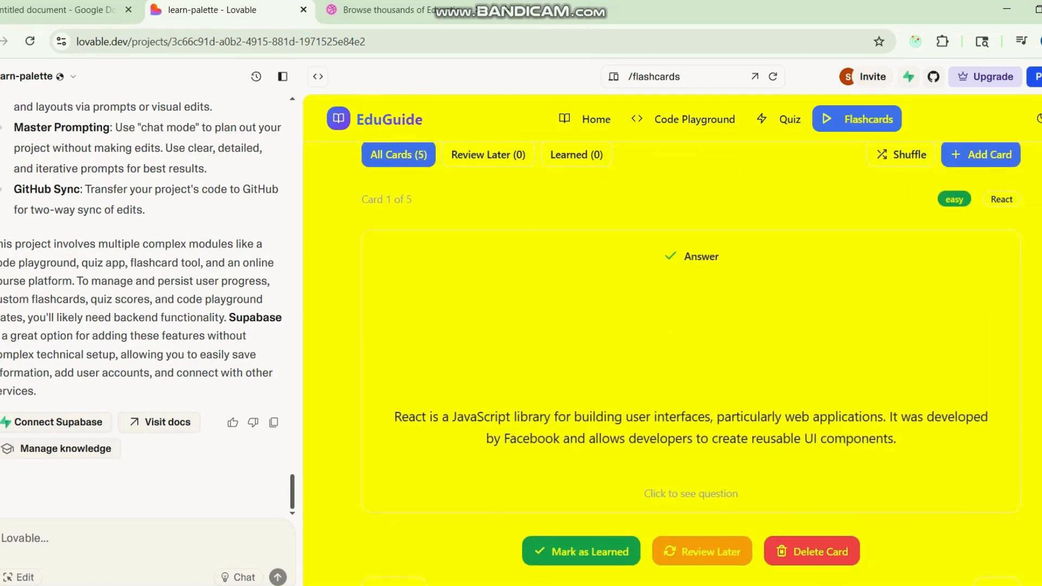
scroll(691, 356, "down", 1)
left_click(691, 336)
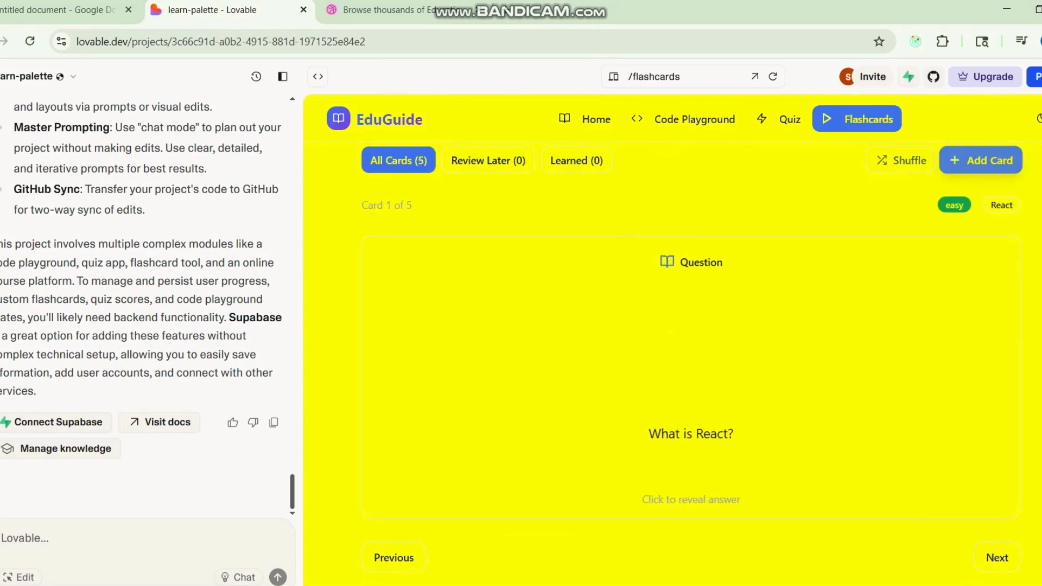
left_click(981, 161)
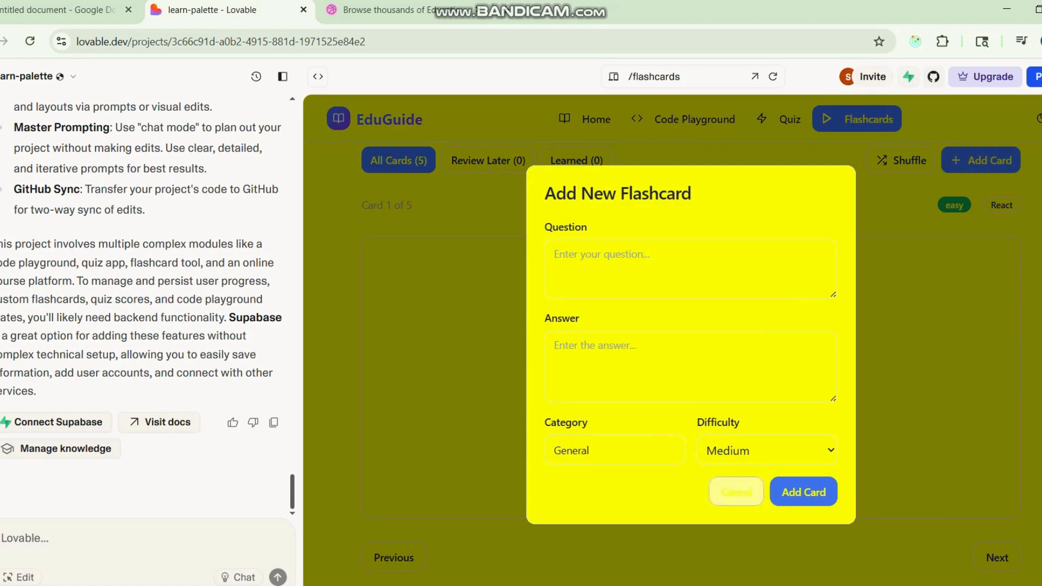
left_click(737, 491)
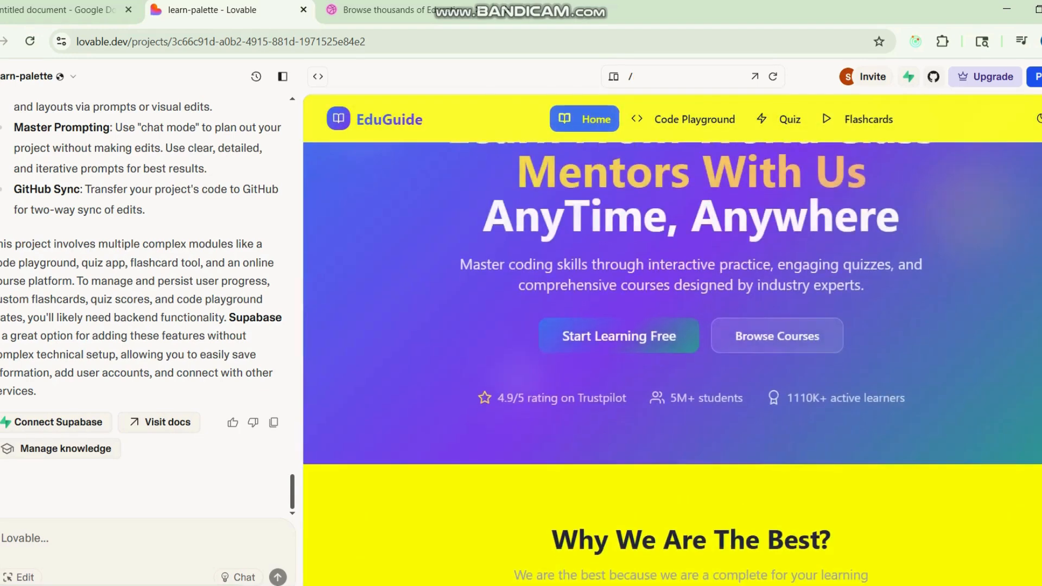
Open the Code Playground from the feature cards on the preview's home page
scroll(672, 336, "down", 4)
scroll(400, 272, "down", 3)
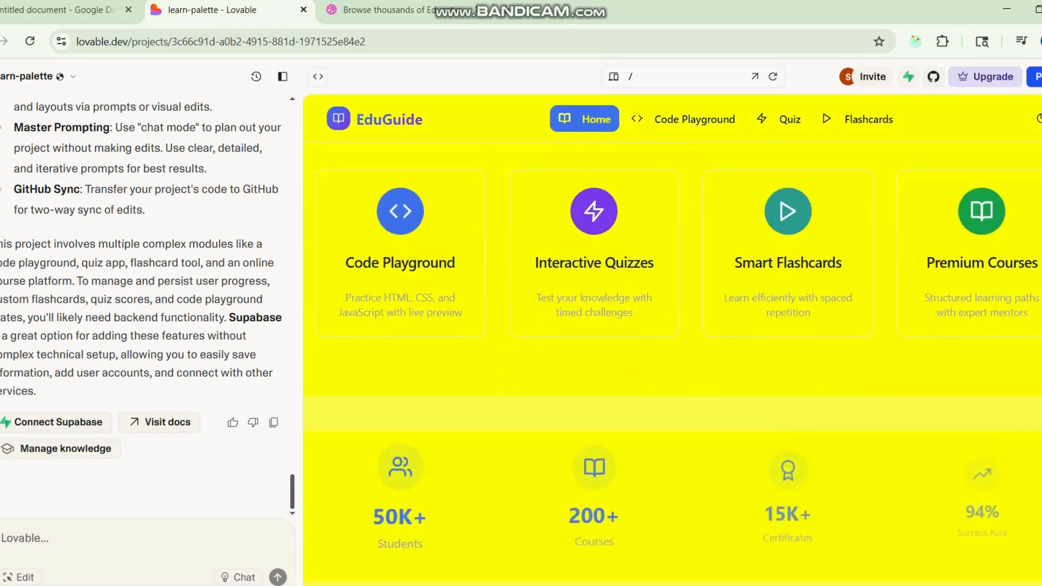
scroll(401, 271, "up", 1)
left_click(401, 261)
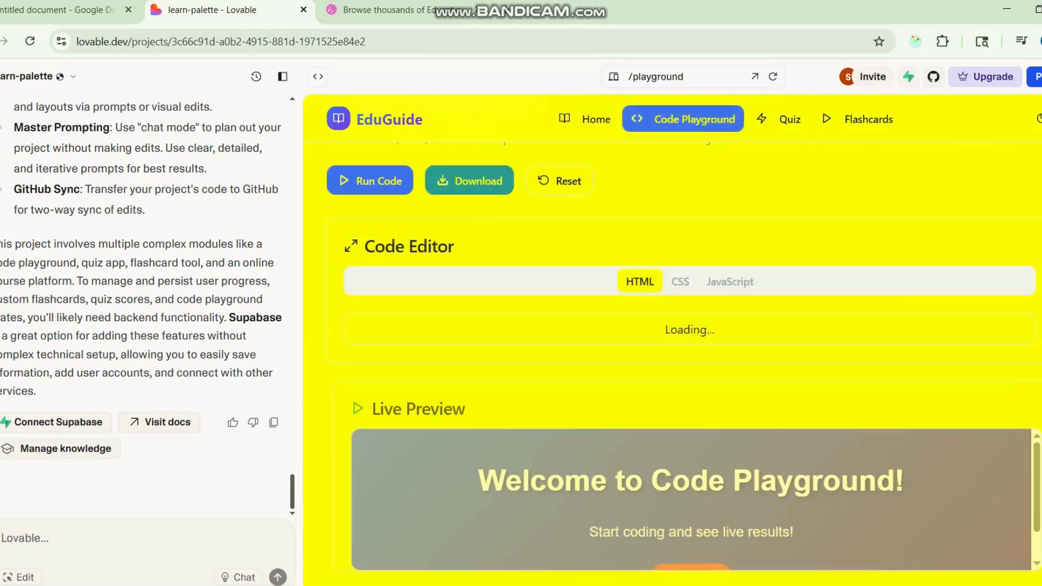
Check the Code Playground's HTML, CSS and JavaScript editor views and read through the sample HTML code
left_click(731, 282)
left_click(682, 282)
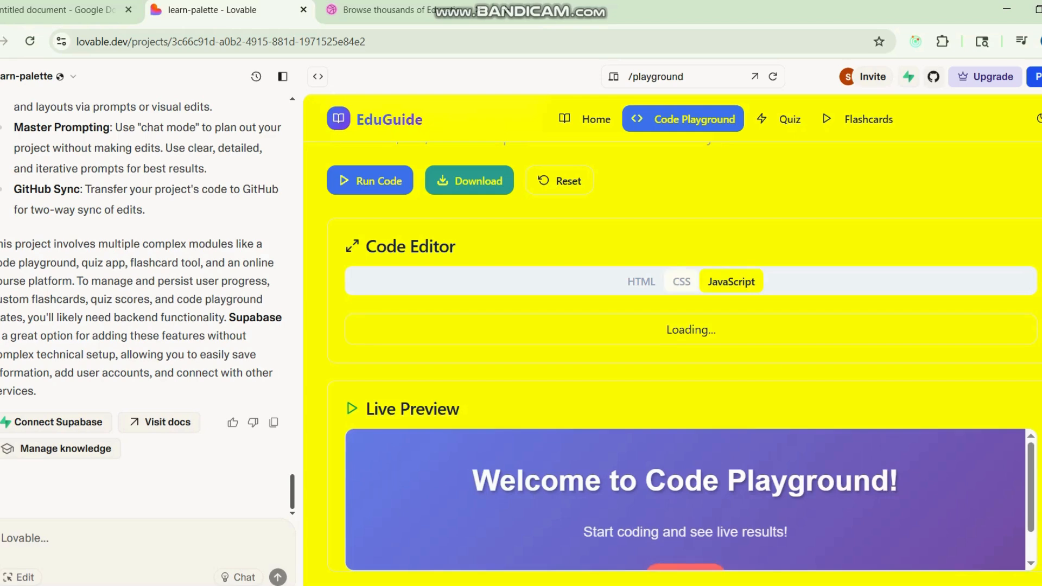
left_click(641, 282)
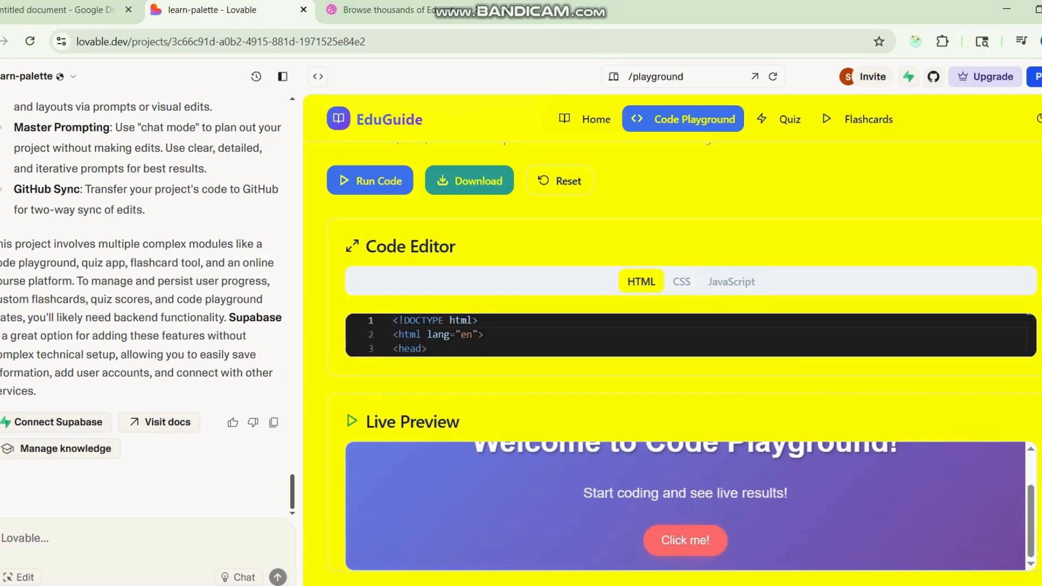
scroll(685, 505, "down", 1)
scroll(673, 336, "up", 2)
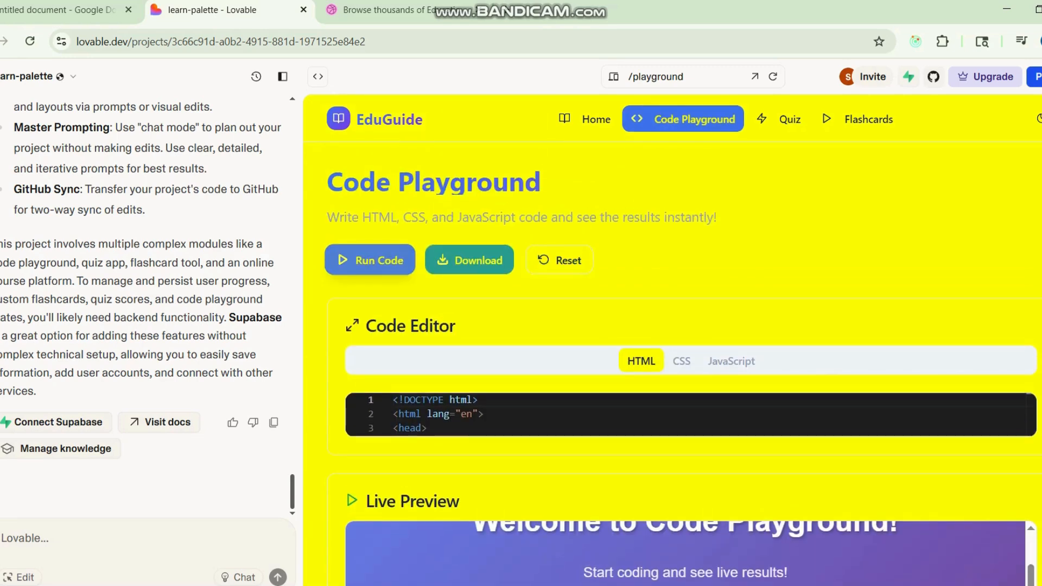
scroll(690, 414, "down", 4)
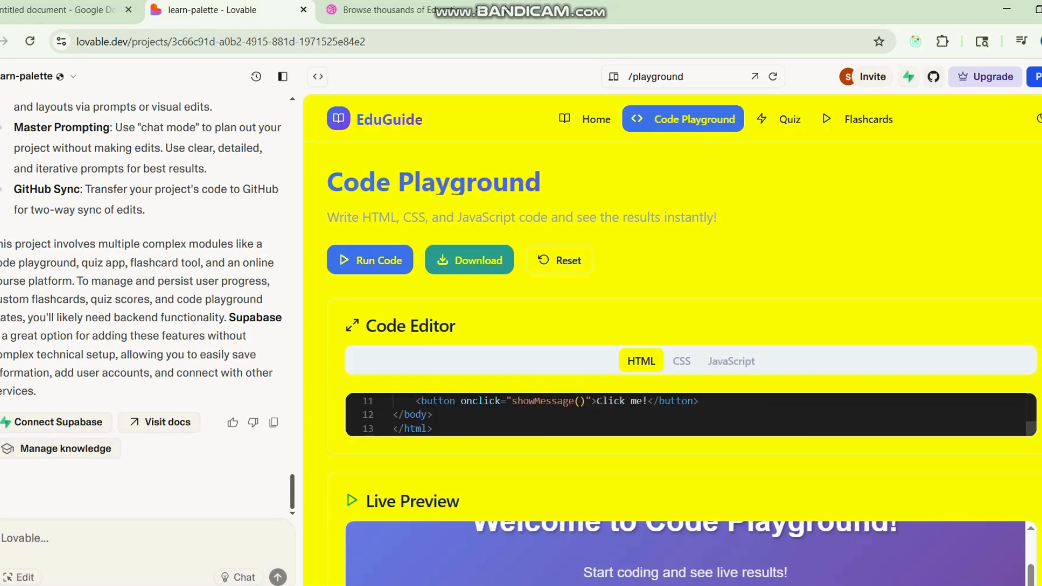
scroll(689, 414, "up", 4)
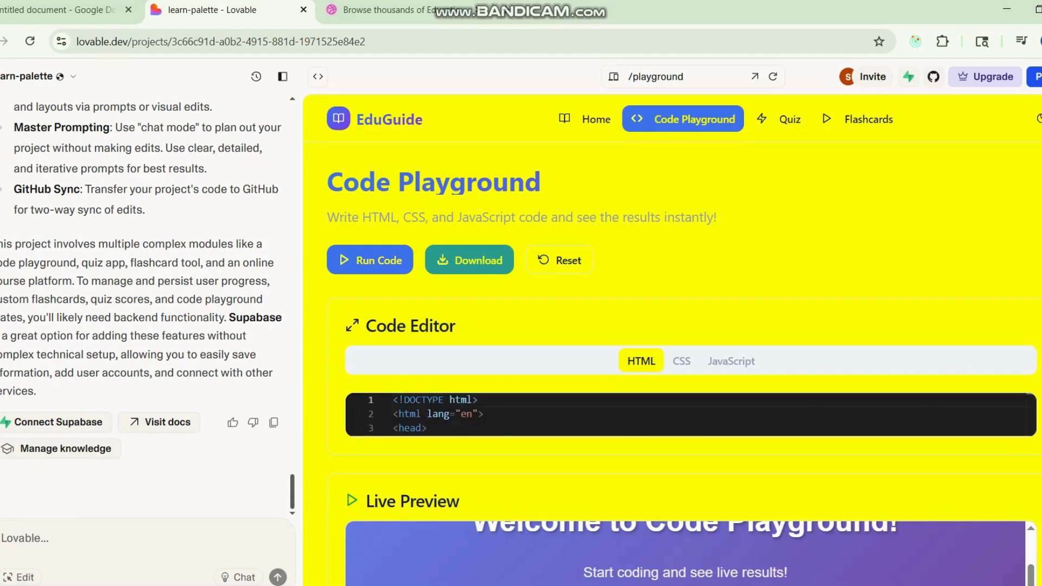
Return to the preview's home page and open the Interactive Quizzes feature from its card
left_click(585, 119)
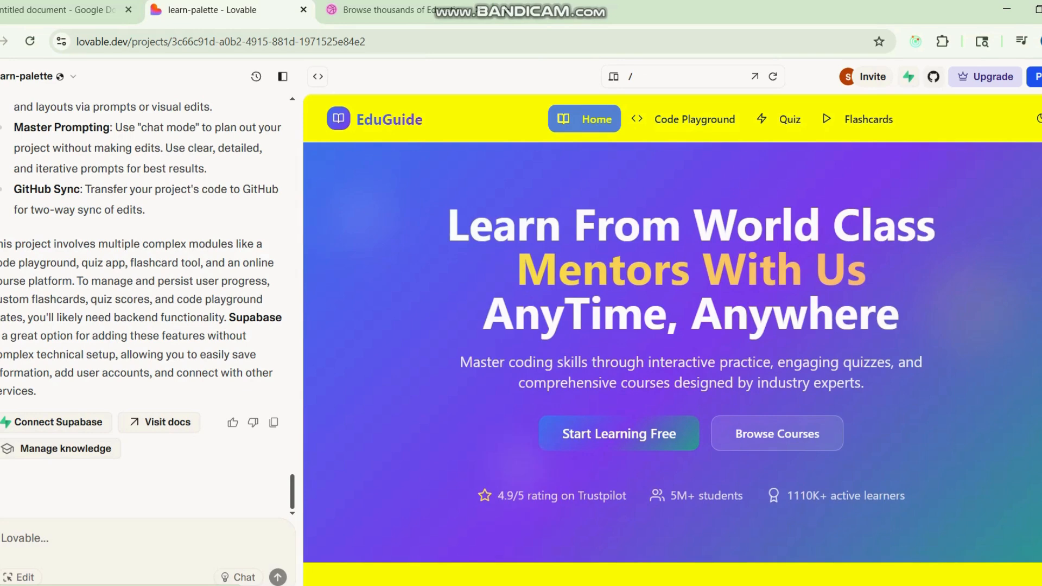
scroll(672, 353, "down", 7)
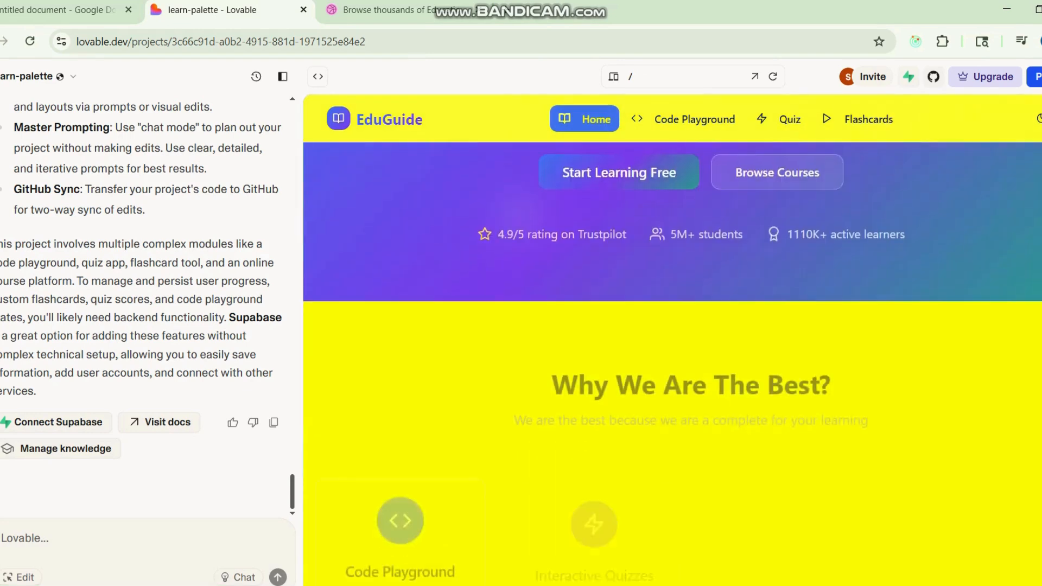
left_click(594, 426)
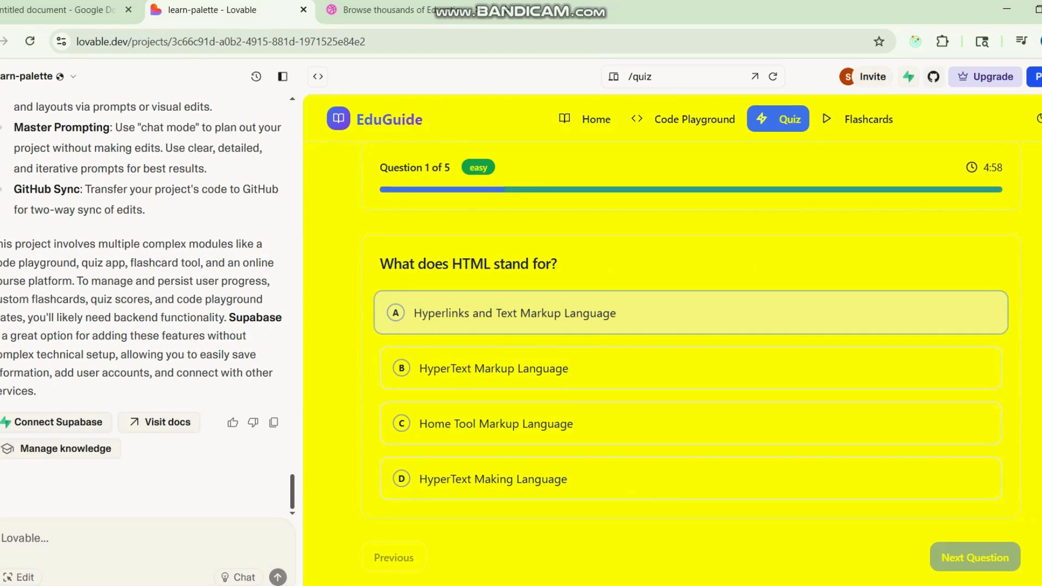
Go back to the home page and look over its statistics, course cards and student testimonials
left_click(585, 119)
scroll(673, 353, "down", 10)
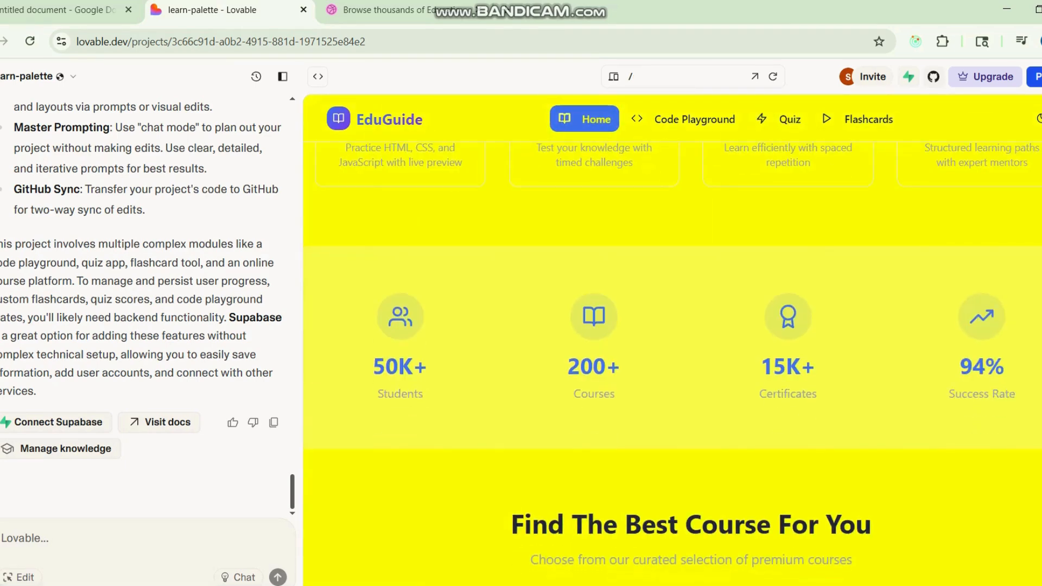
scroll(672, 353, "down", 5)
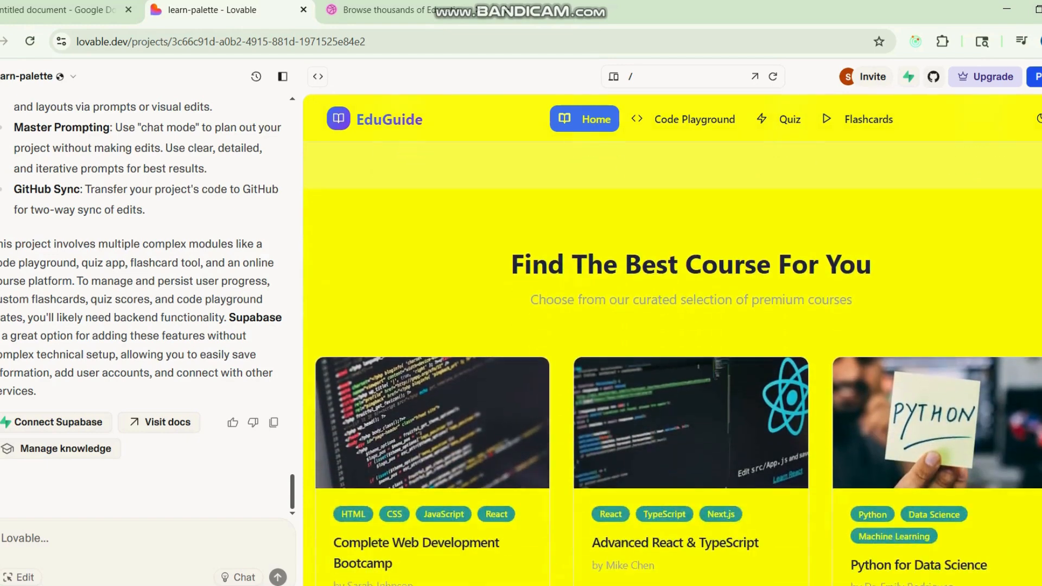
scroll(673, 352, "down", 4)
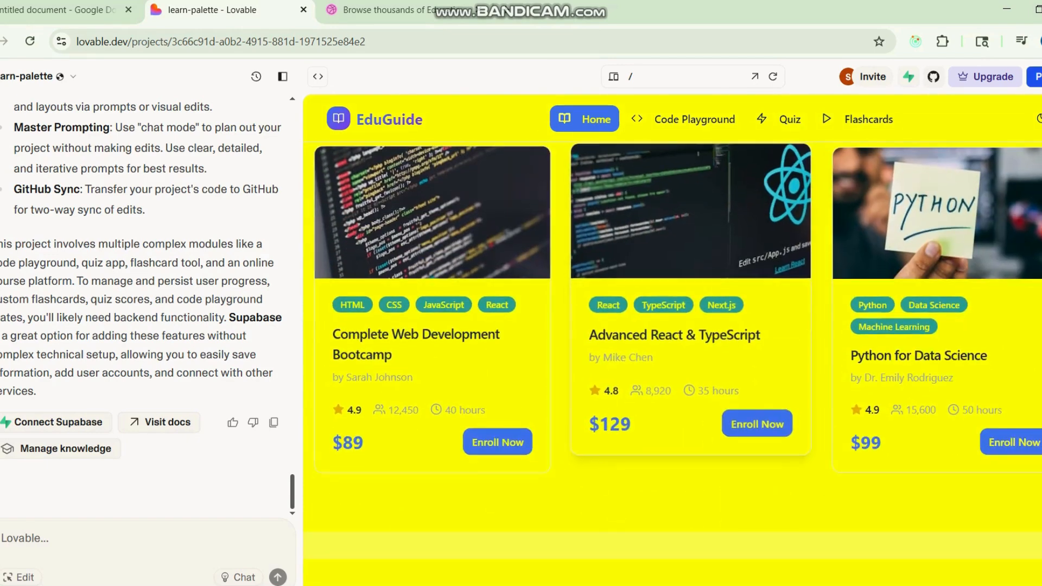
scroll(672, 353, "down", 4)
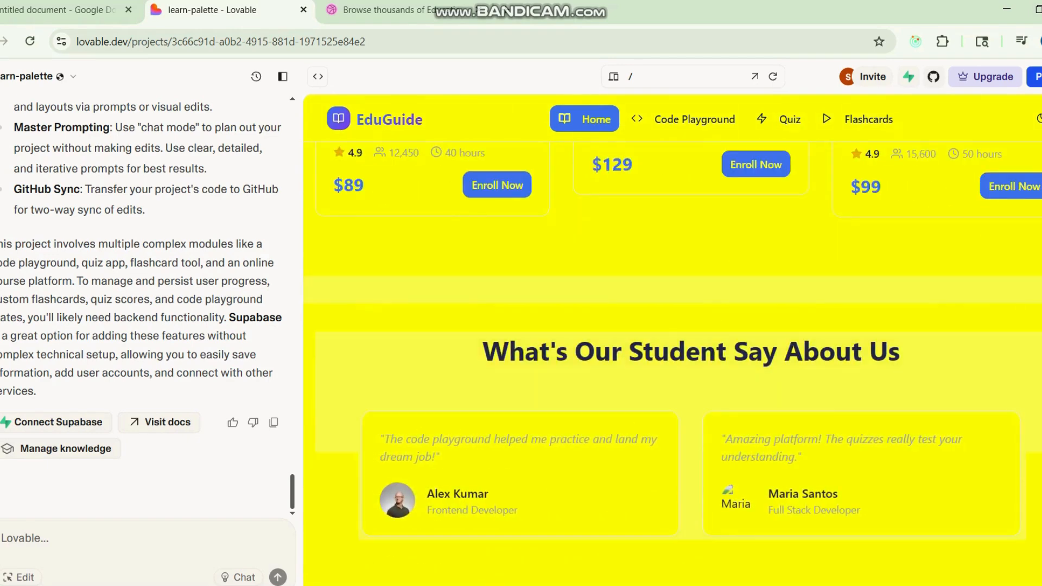
scroll(673, 353, "up", 15)
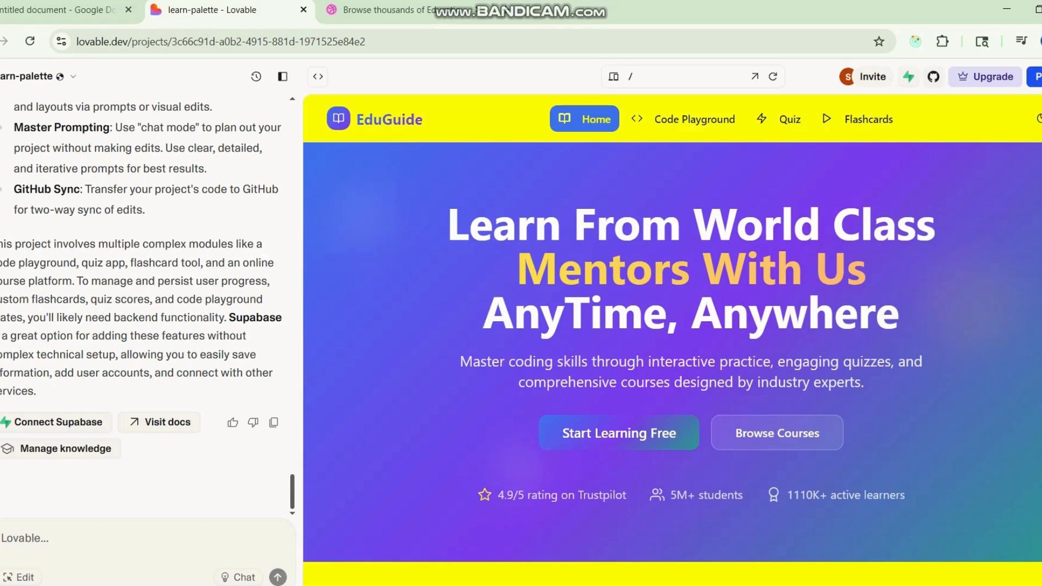
Send Lovable the prompt "change yellow color background into white or light gray"
type("change yel")
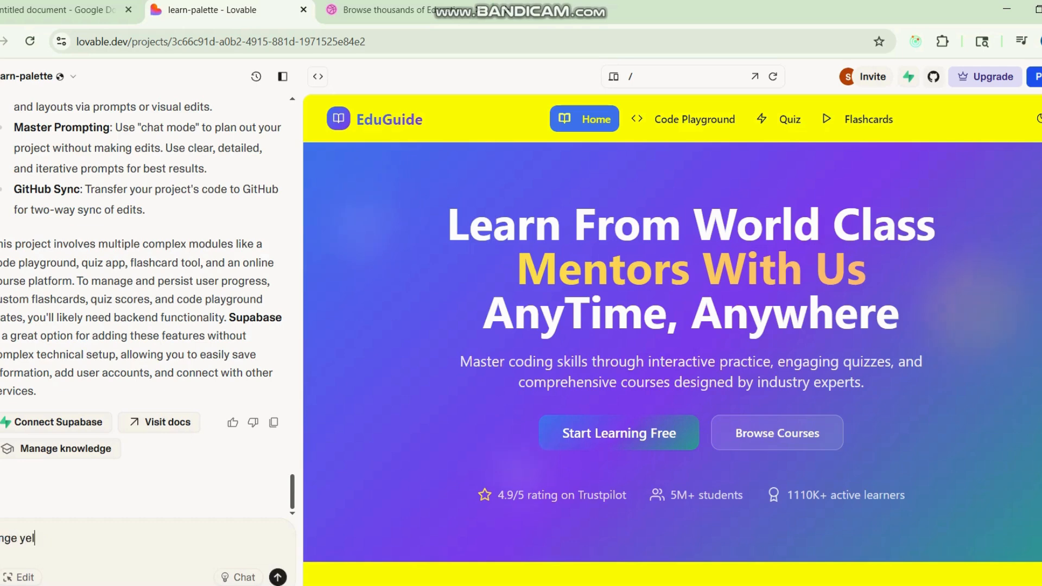
type("low color backgrou")
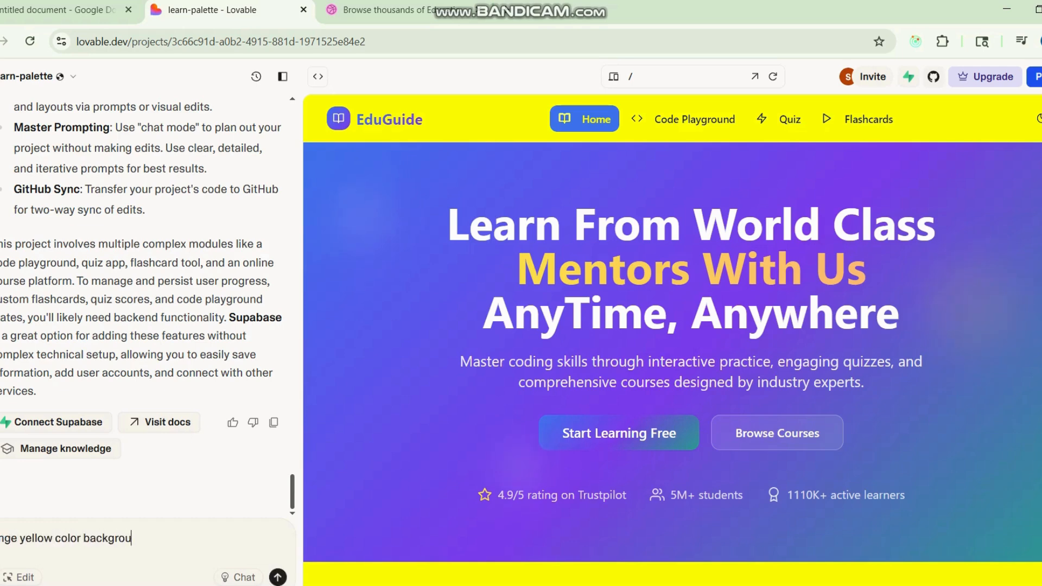
type("nd into white or light gray")
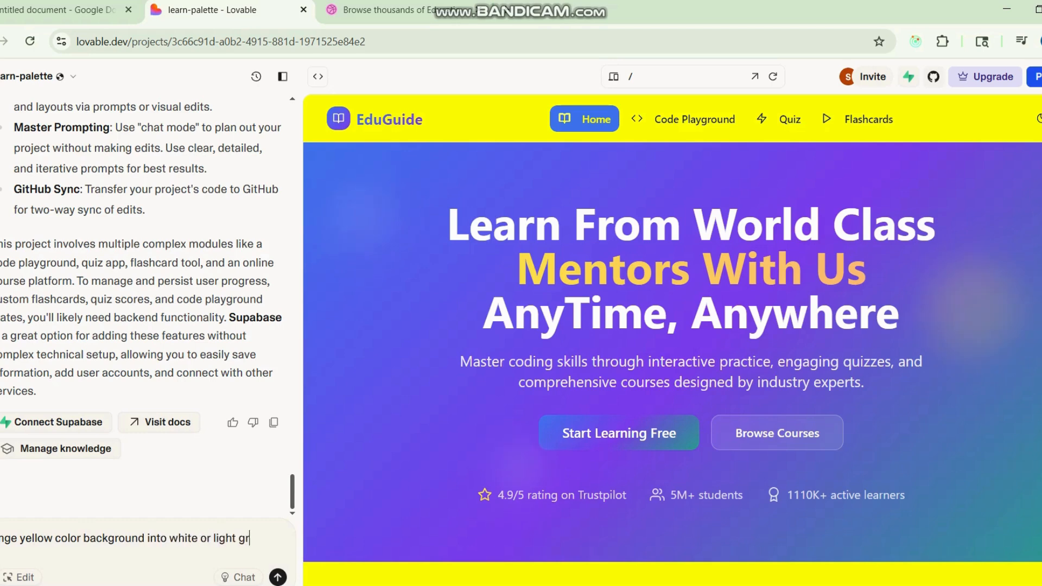
key("Return")
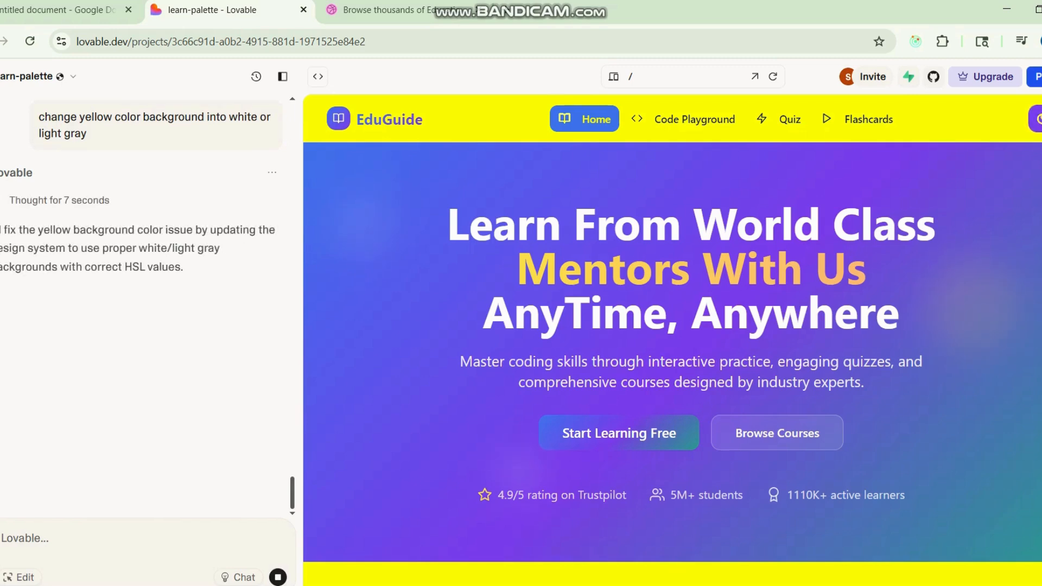
Look over the recolored home page in the embedded preview and open the app's preview site in its own browser tab
scroll(673, 337, "down", 17)
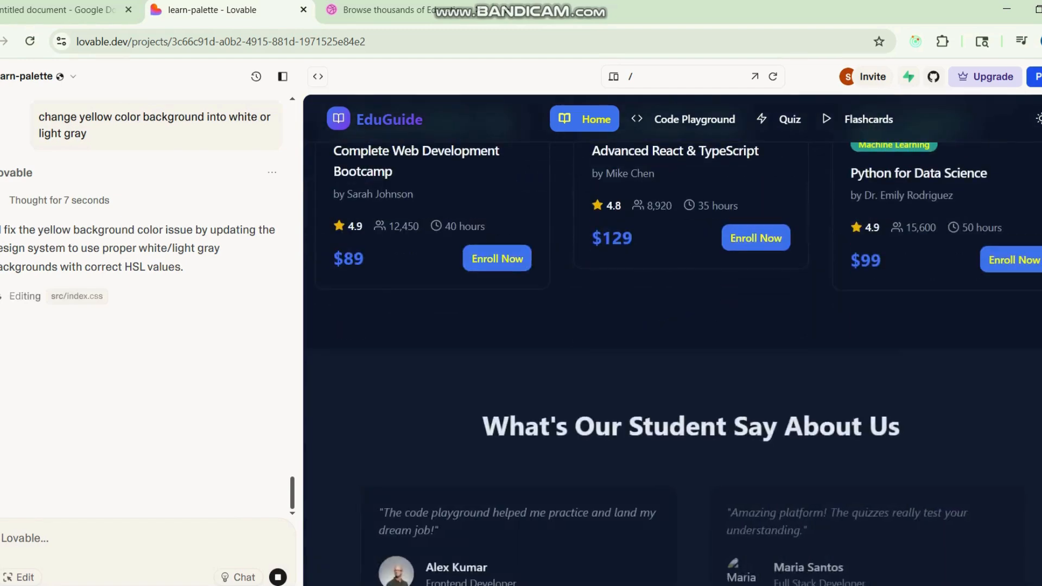
scroll(673, 336, "up", 17)
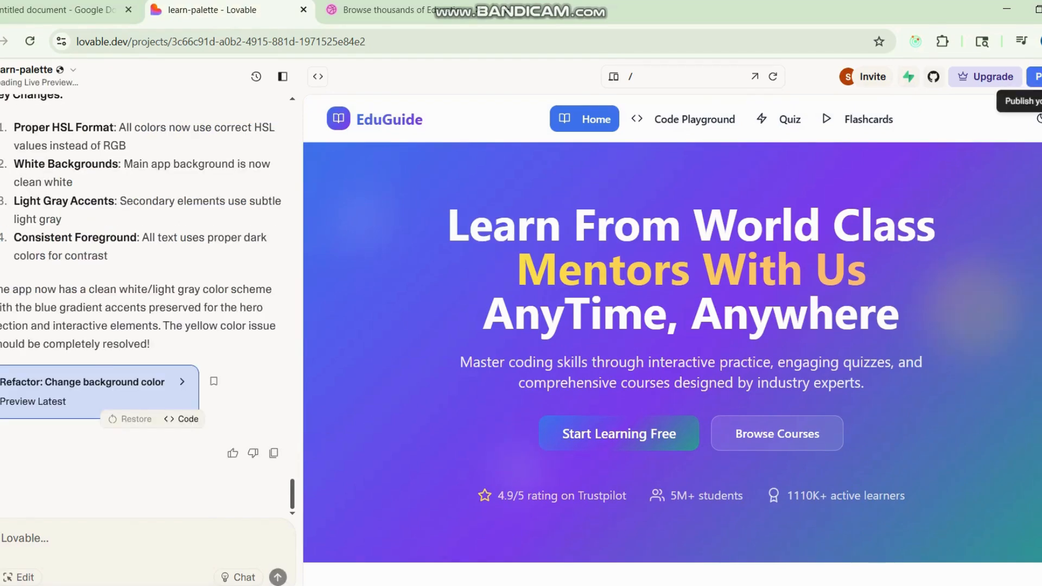
left_click(1035, 77)
left_click(945, 178)
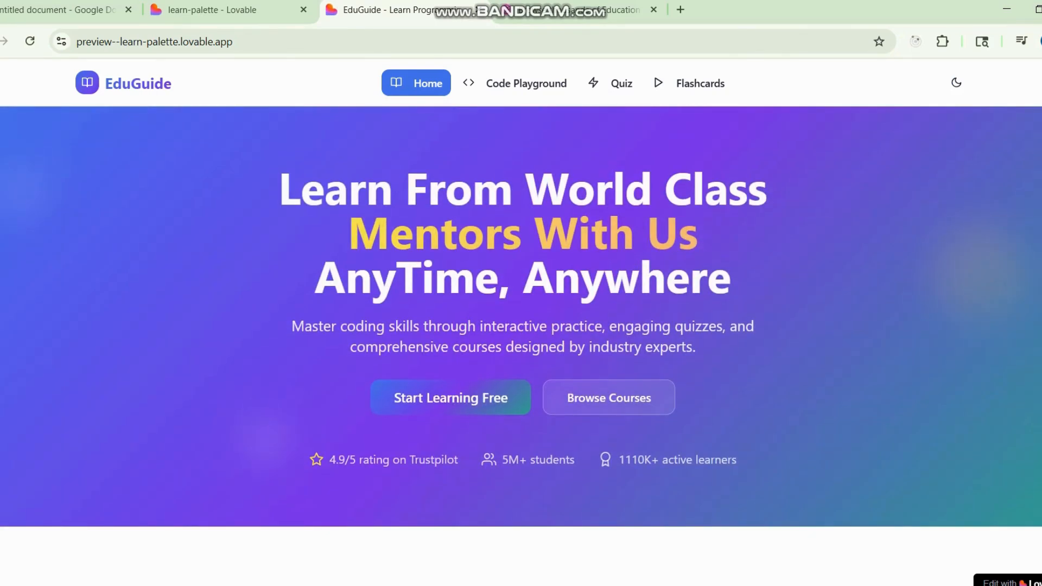
Examine the full-width home page of the preview site, from the hero section down to the student testimonials
scroll(521, 321, "down", 12)
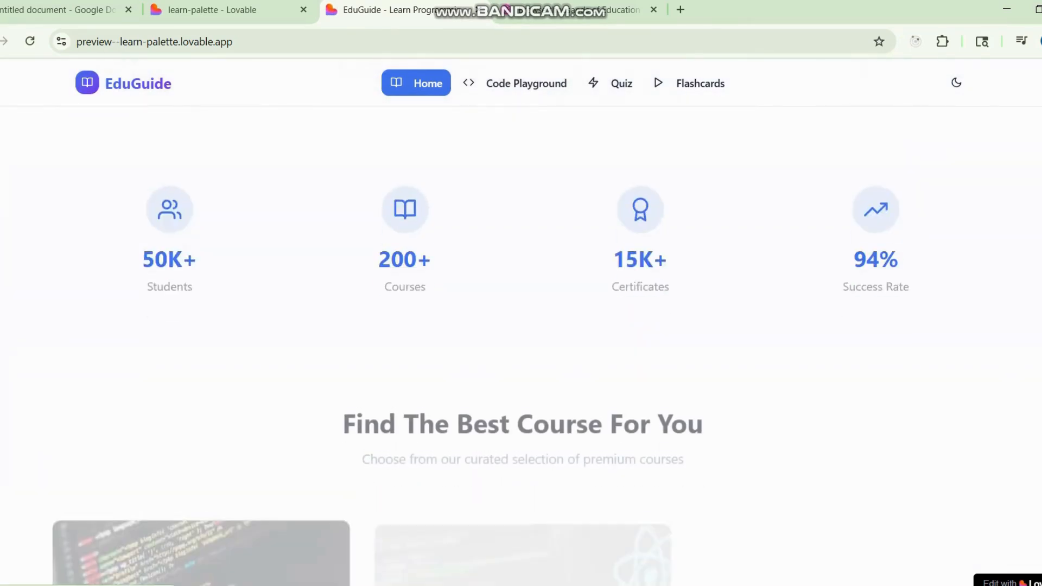
scroll(521, 321, "down", 9)
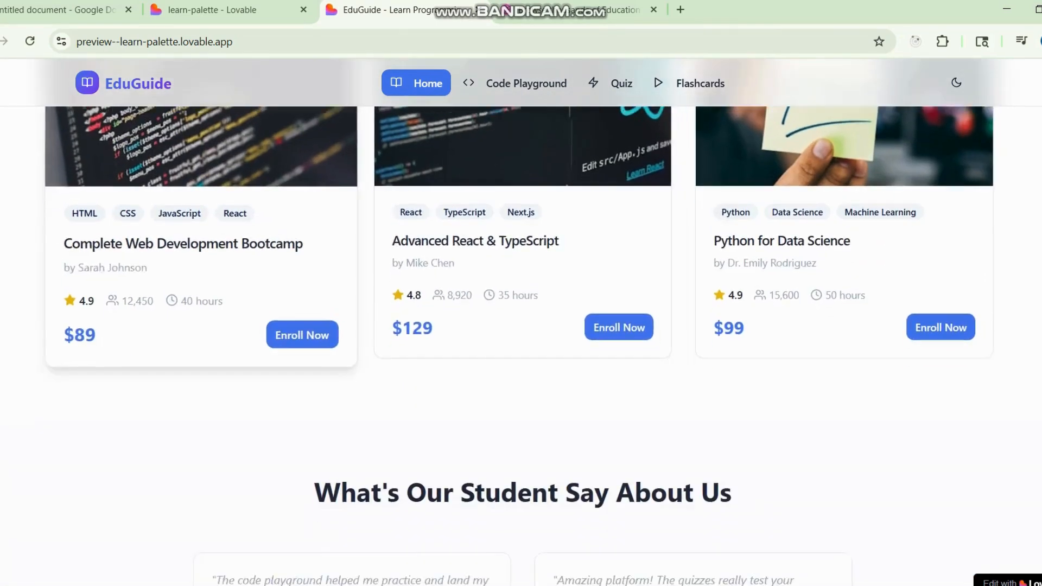
scroll(521, 320, "down", 3)
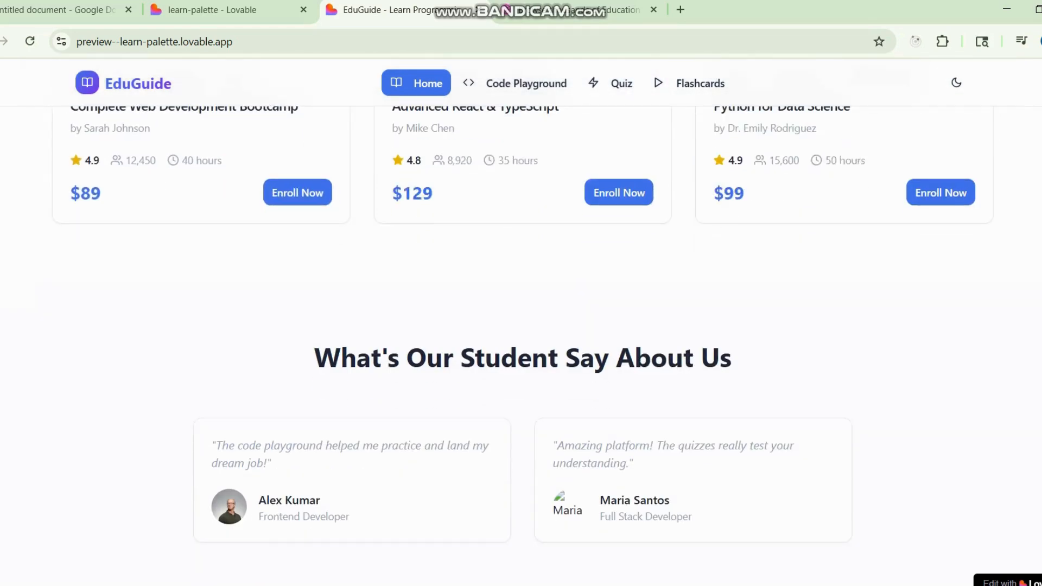
scroll(521, 320, "up", 20)
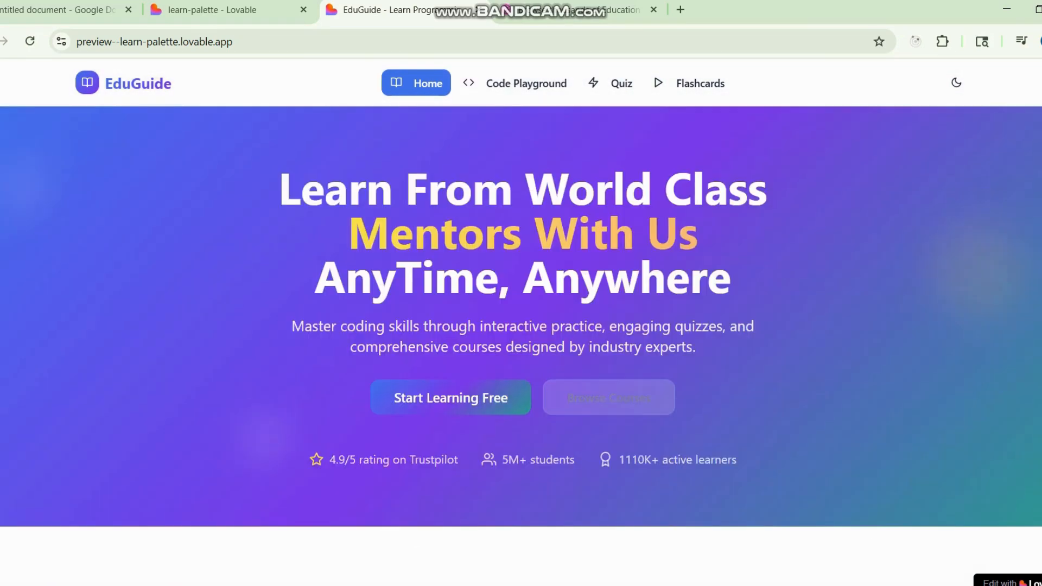
Open the Code Playground on the preview site and look over its editor and live preview
left_click(491, 83)
scroll(491, 83, "down", 2)
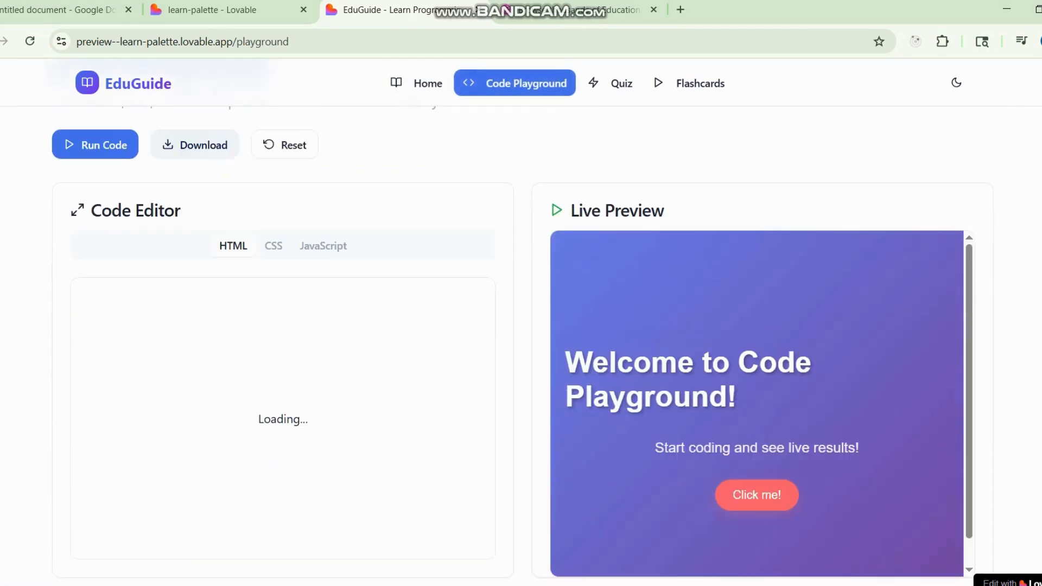
scroll(521, 347, "up", 2)
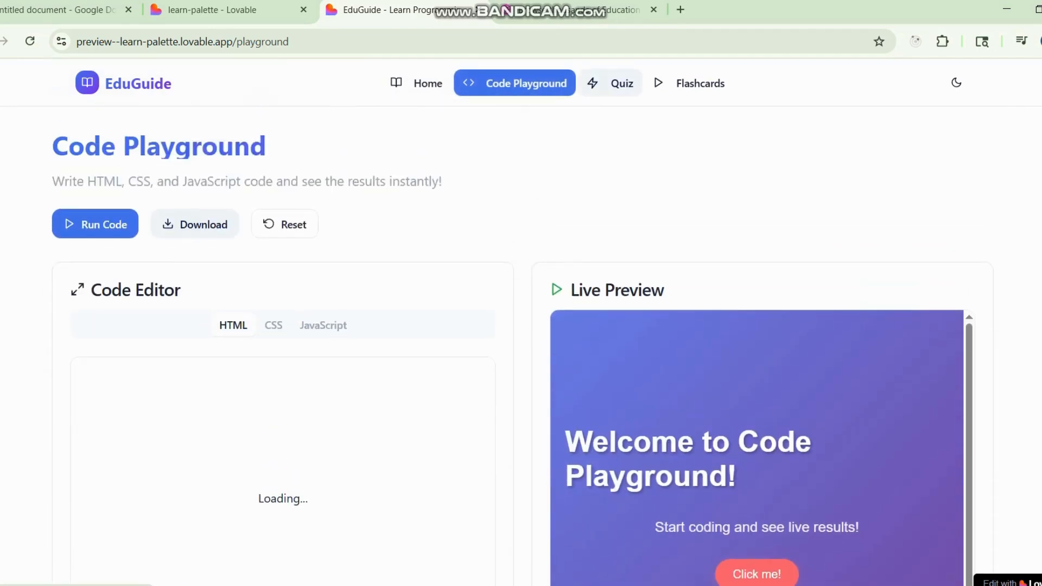
Open the Quiz, answer the HTML question with "HyperText Markup Language" and continue to the CSS text color question
left_click(611, 83)
scroll(611, 83, "down", 2)
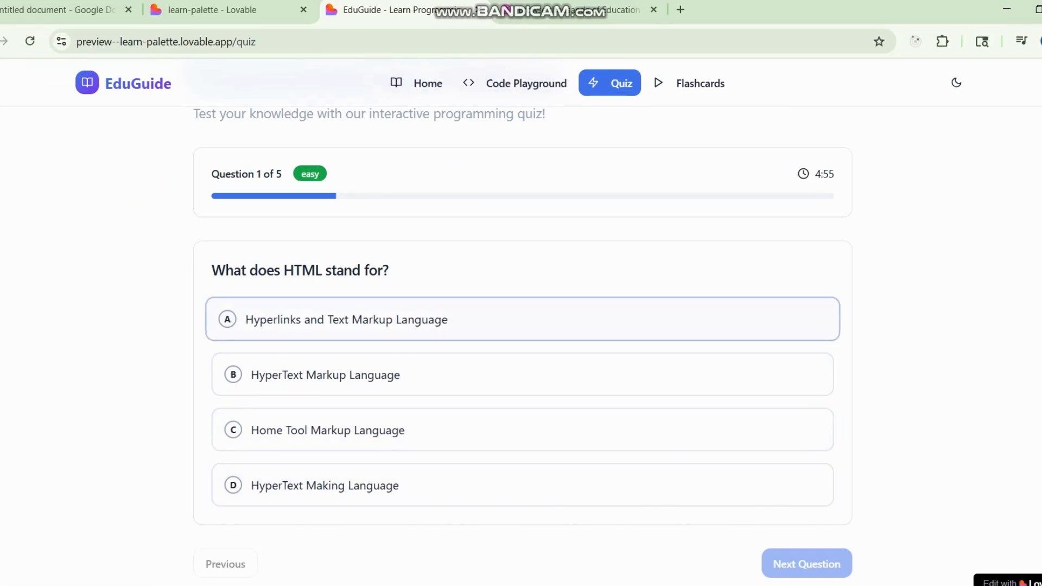
left_click(380, 375)
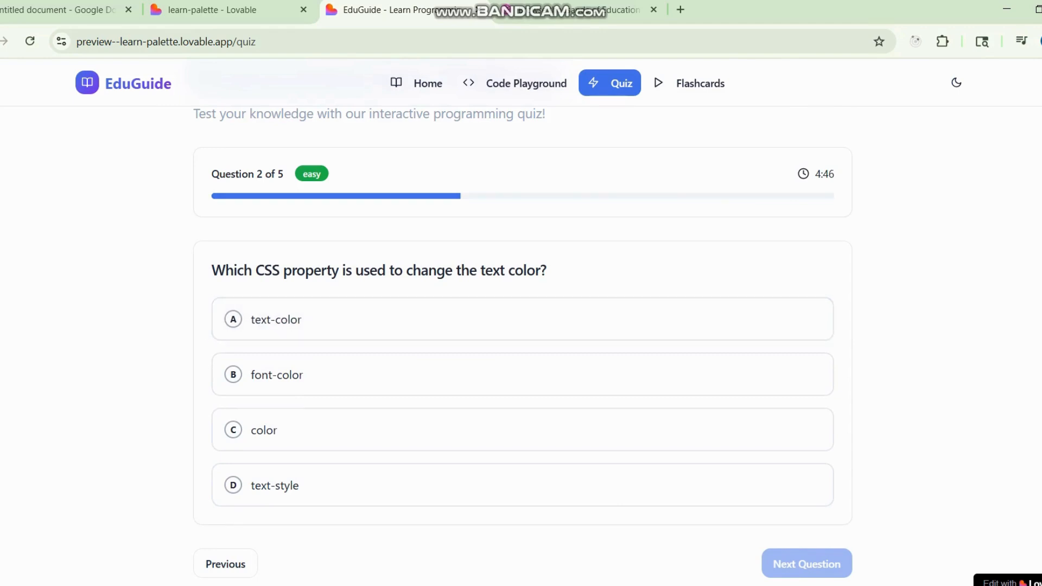
scroll(522, 347, "up", 1)
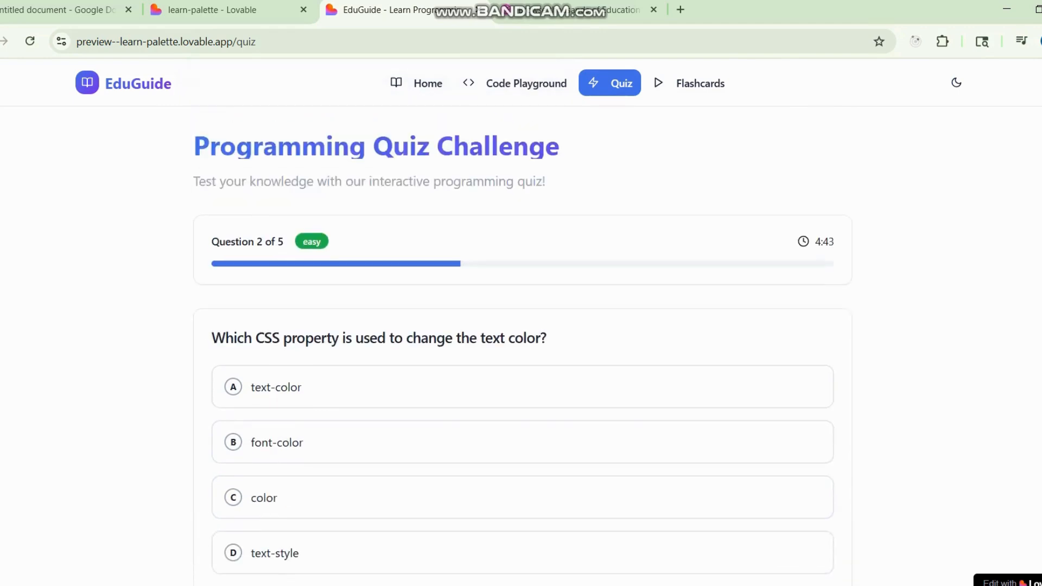
scroll(522, 348, "down", 1)
scroll(523, 325, "up", 1)
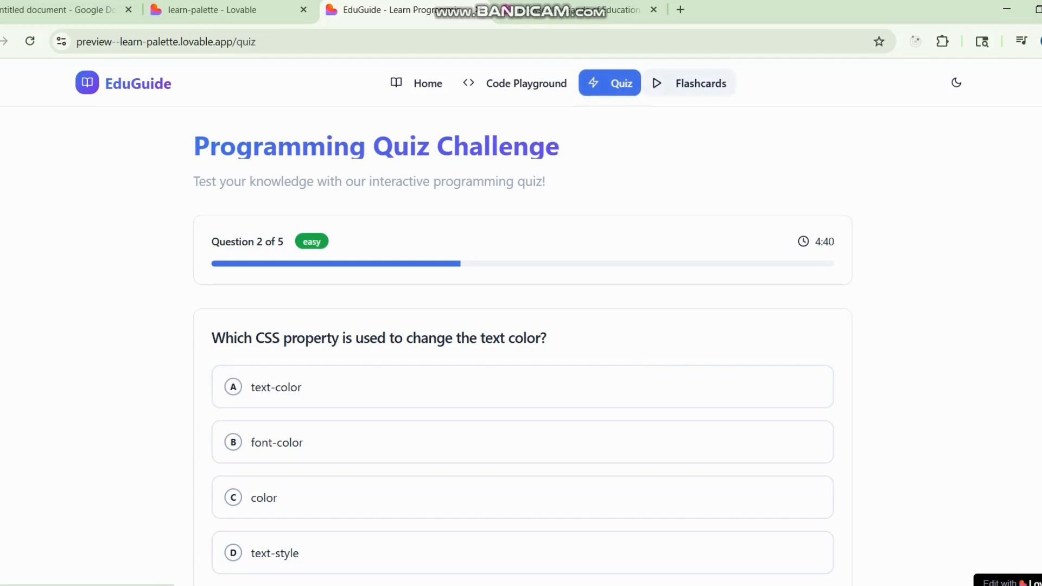
Open the Flashcards page and flip the "What is React?" card between its question and answer
left_click(689, 83)
scroll(523, 326, "down", 1)
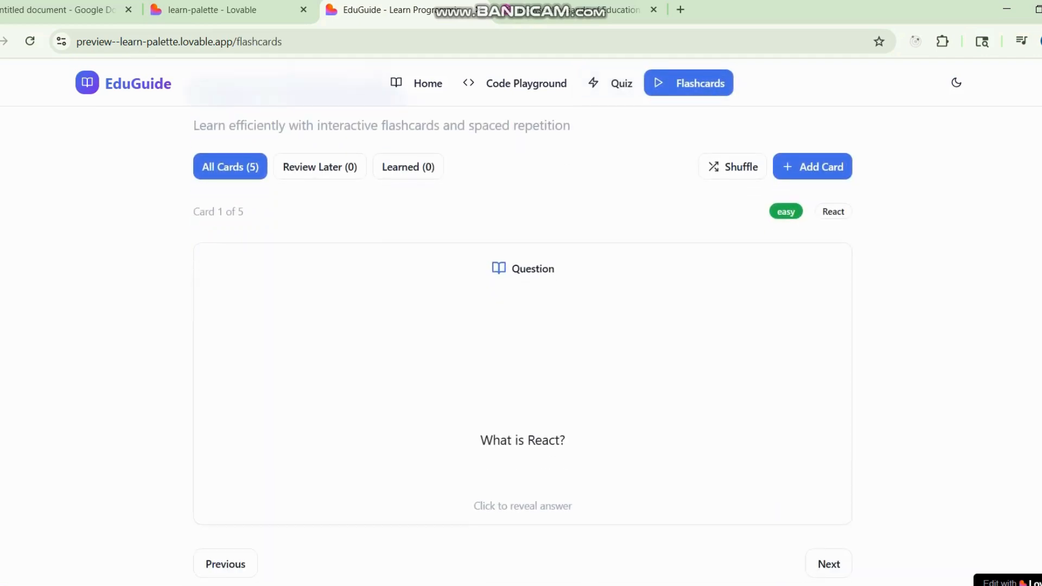
left_click(523, 401)
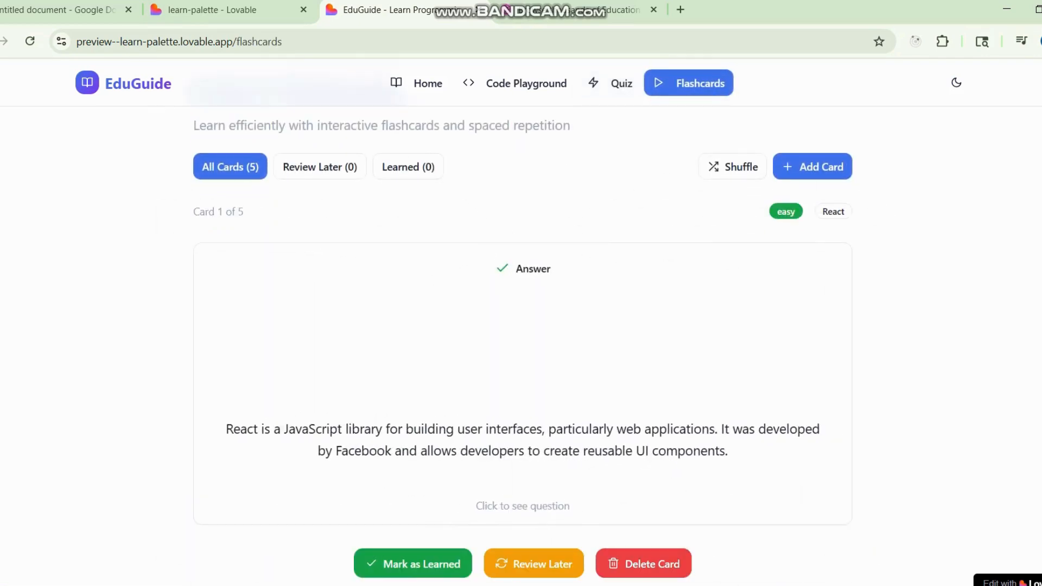
left_click(523, 268)
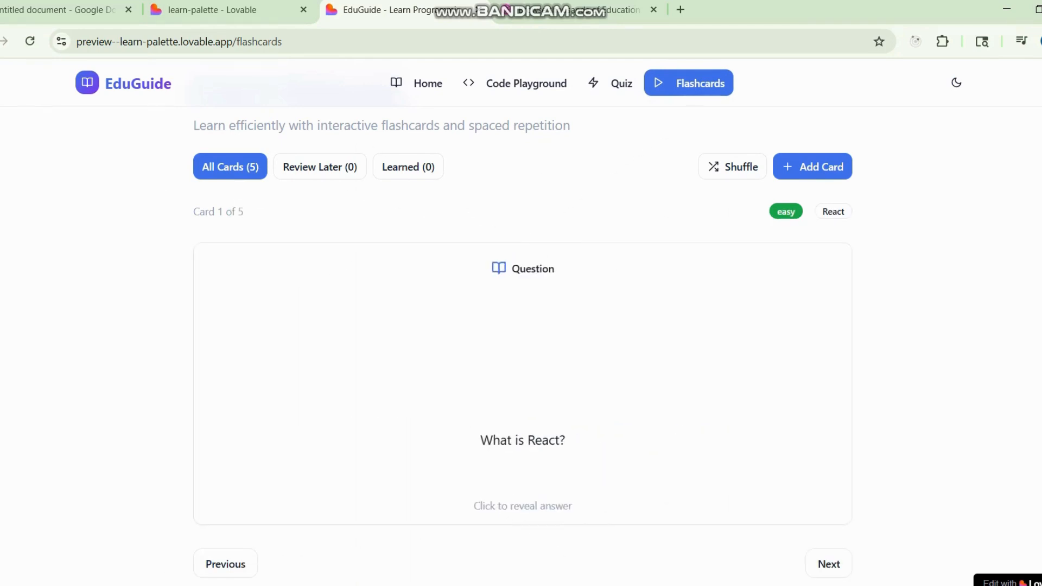
left_click(523, 402)
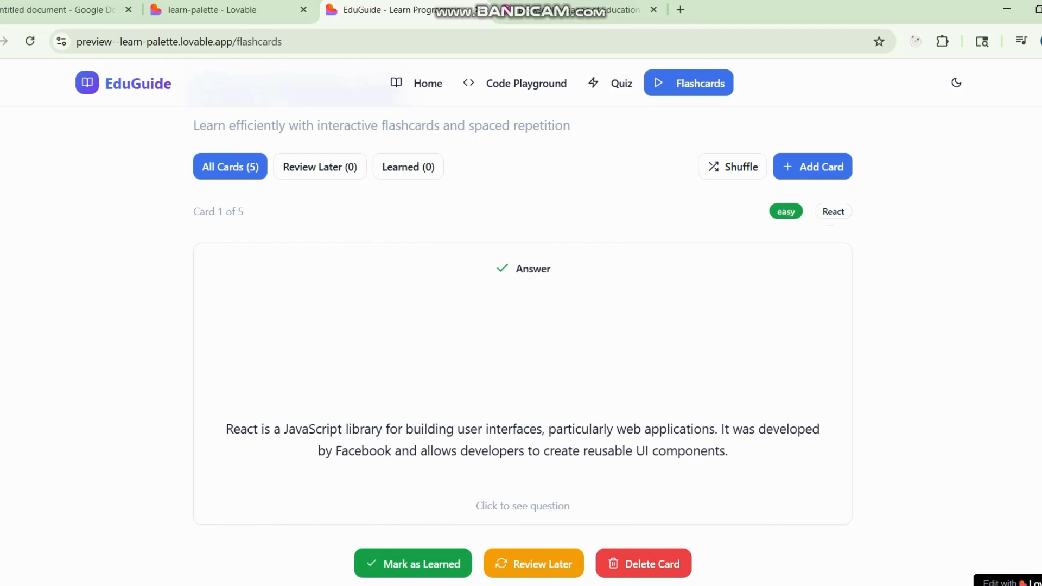
Start a new flashcard with Easy difficulty and the question "HTML stand for?"
left_click(813, 167)
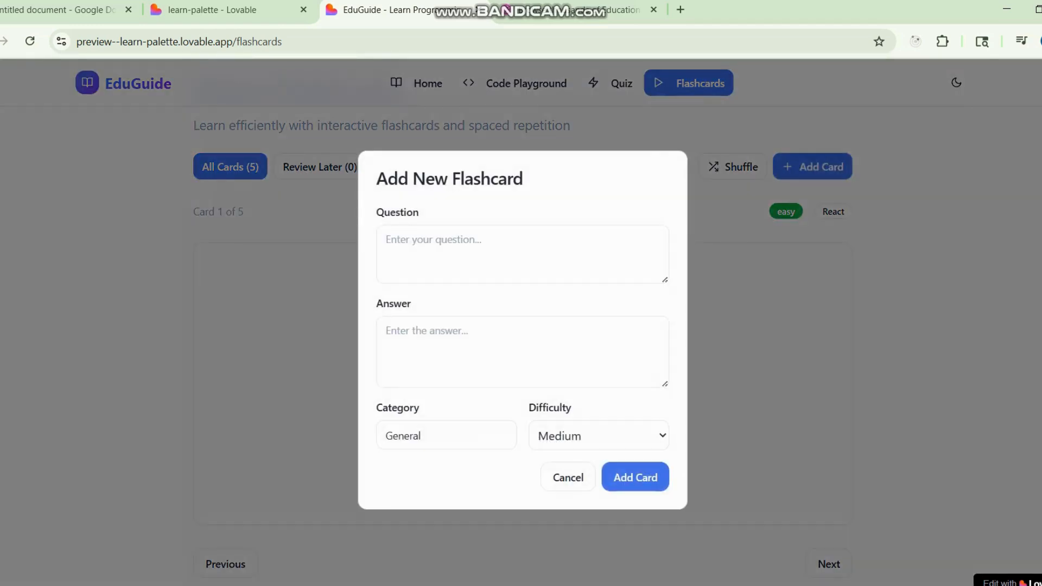
left_click(446, 436)
left_click(599, 435)
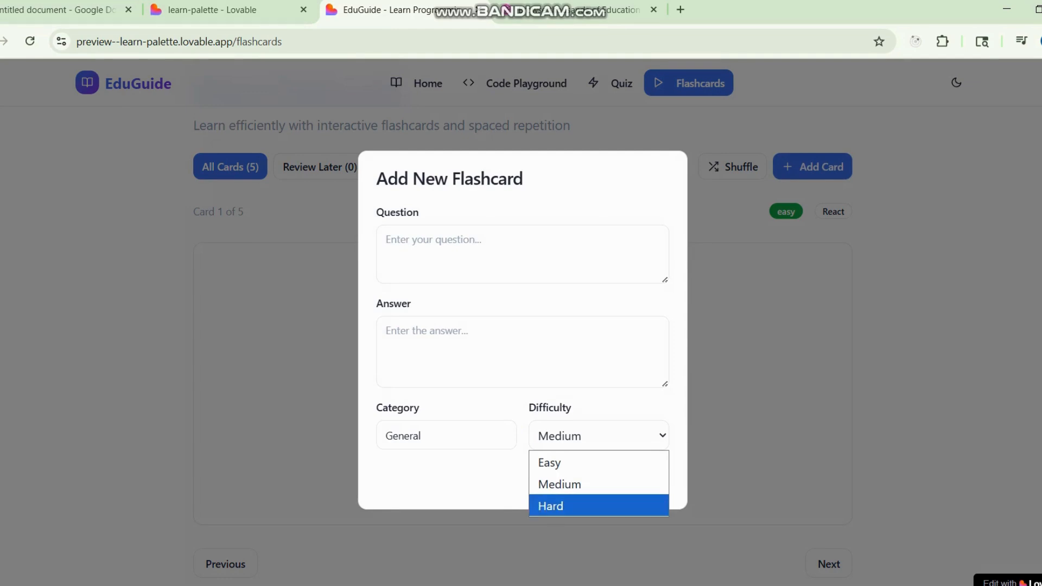
left_click(591, 462)
left_click(523, 254)
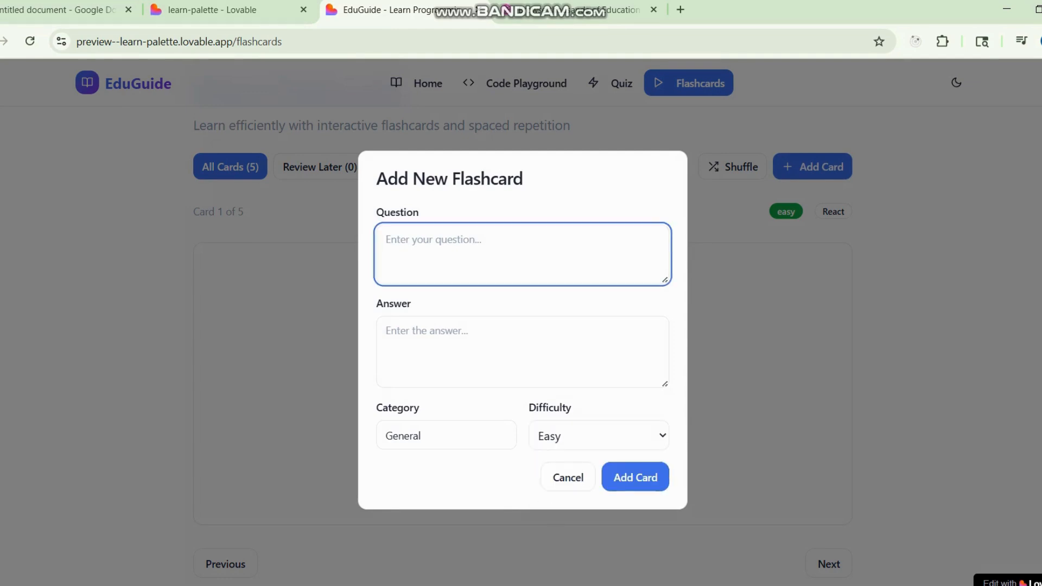
key("Caps_Lock")
type("HTML")
key("Caps_Lock")
type("stand for?")
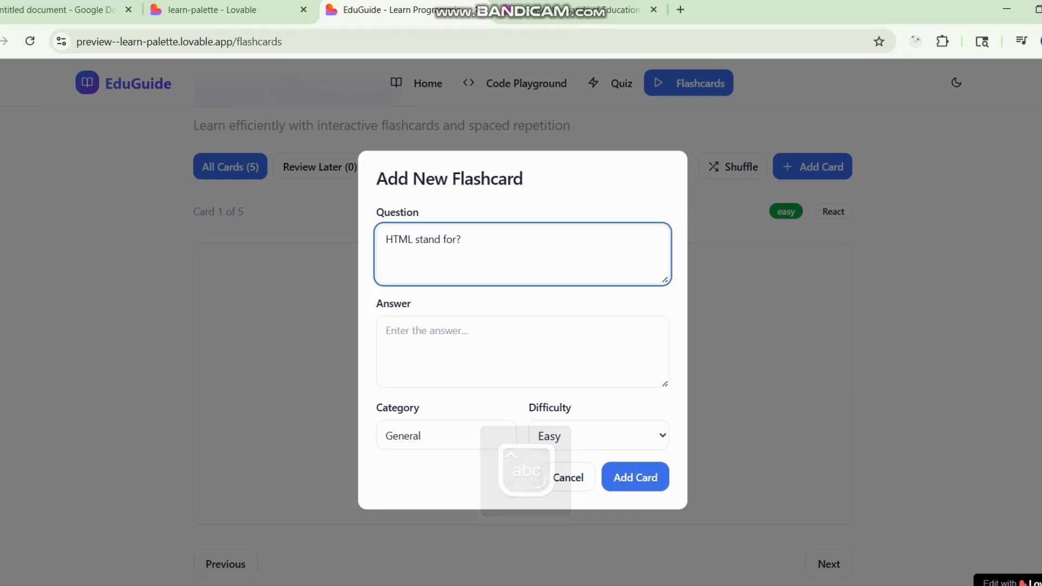
Enter "Hyper Text Markup Language" as the new flashcard's answer
left_click(523, 351)
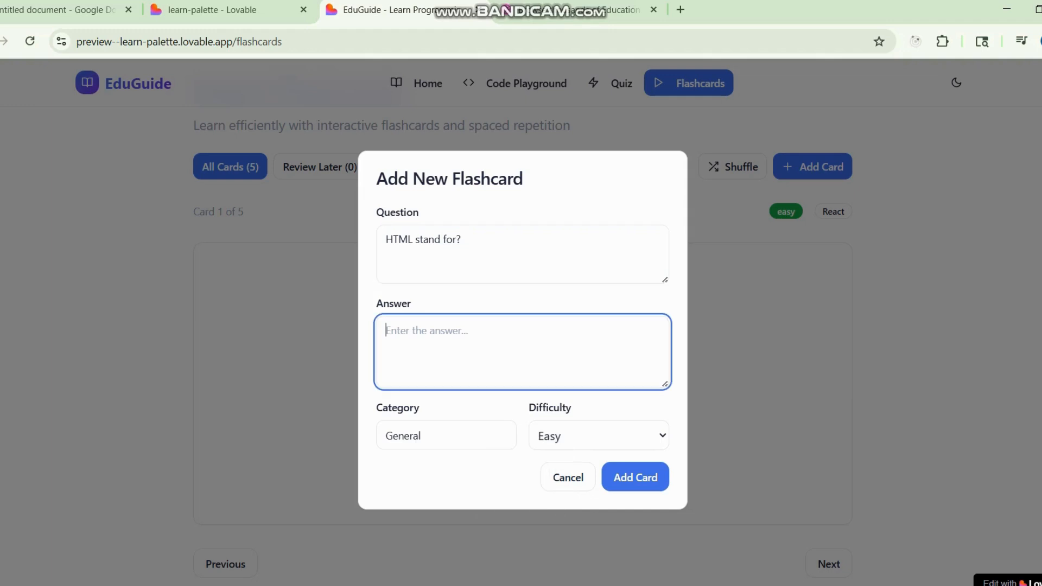
type("Hyper TextMarkup")
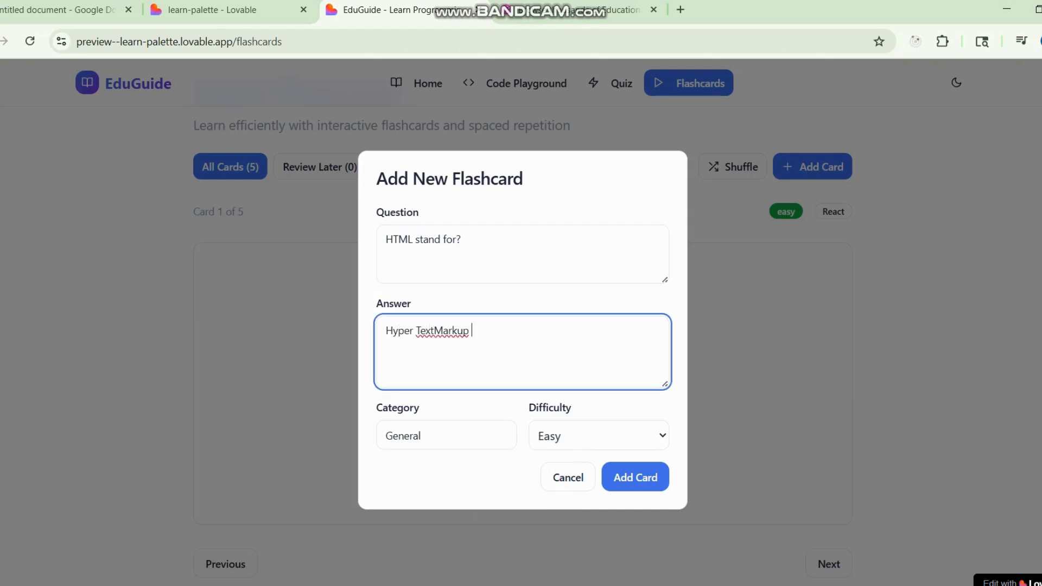
left_click(436, 331)
type("Language")
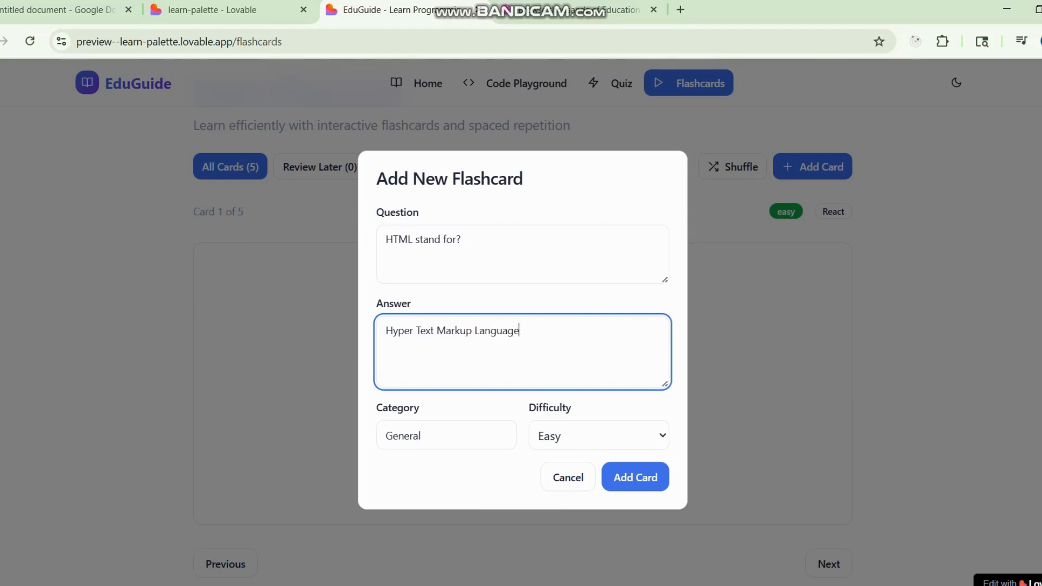
Replace the flashcard's category with "developement" and add the card to the deck
left_click(422, 436)
key("BackSpace")
key("BackSpace")
key("BackSpace")
key("BackSpace")
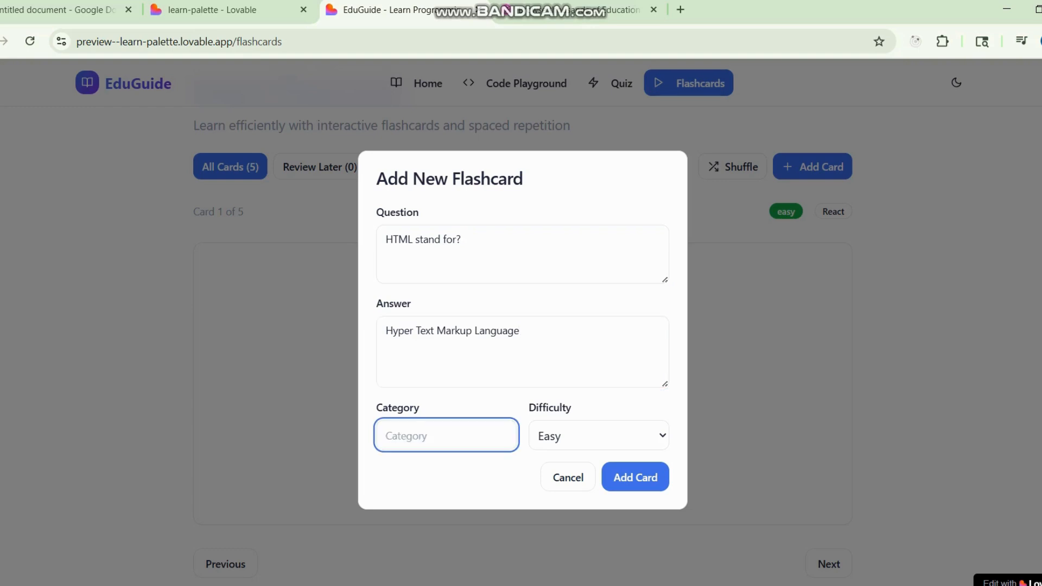
type("developemnet")
key("BackSpace")
key("BackSpace")
key("BackSpace")
key("BackSpace")
type("ment")
left_click(635, 477)
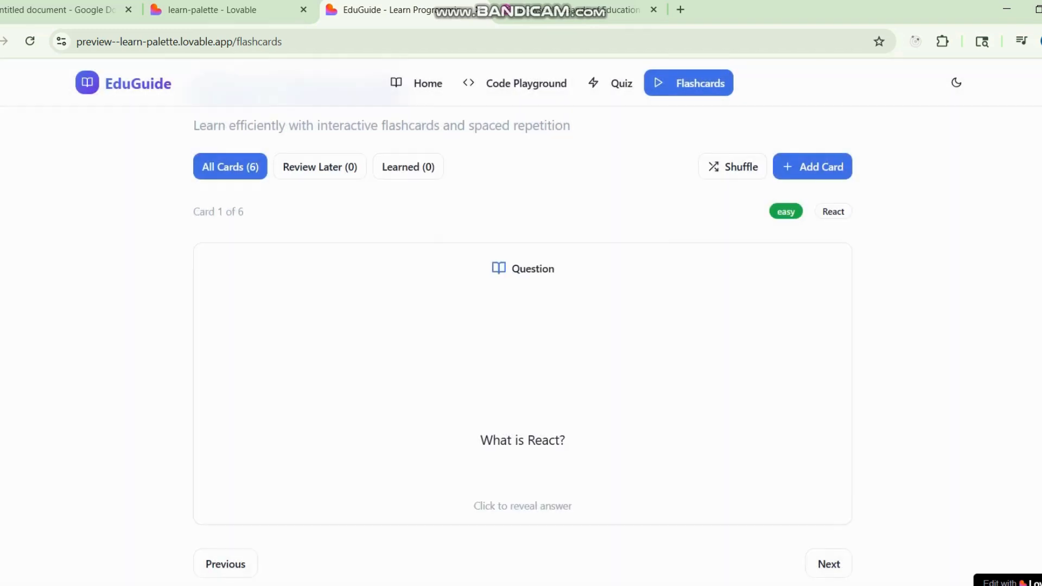
Flip the "What is React?" flashcard to its answer and back to the question
left_click(523, 384)
left_click(522, 384)
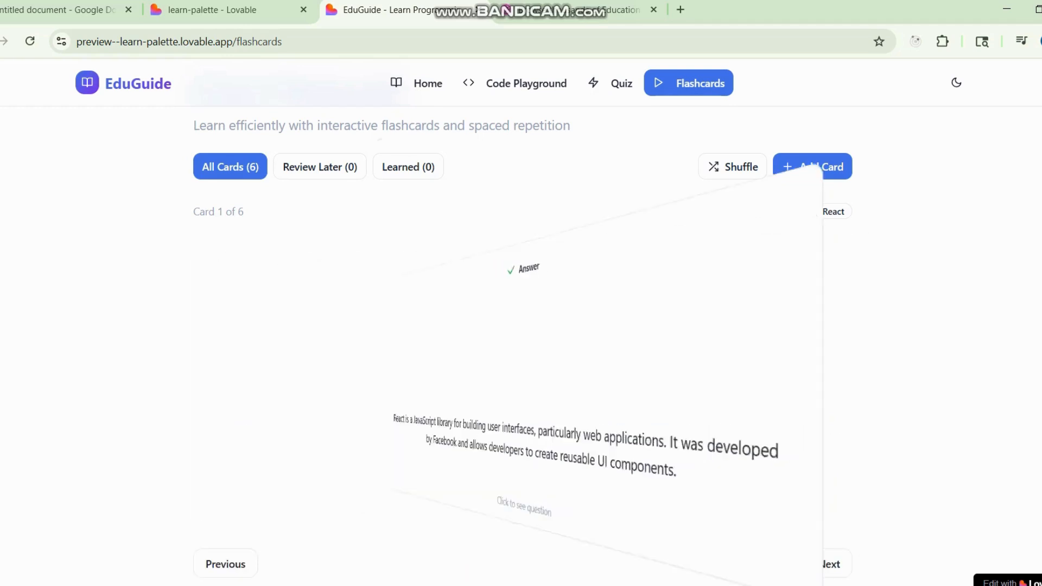
scroll(523, 383, "up", 1)
scroll(523, 384, "down", 1)
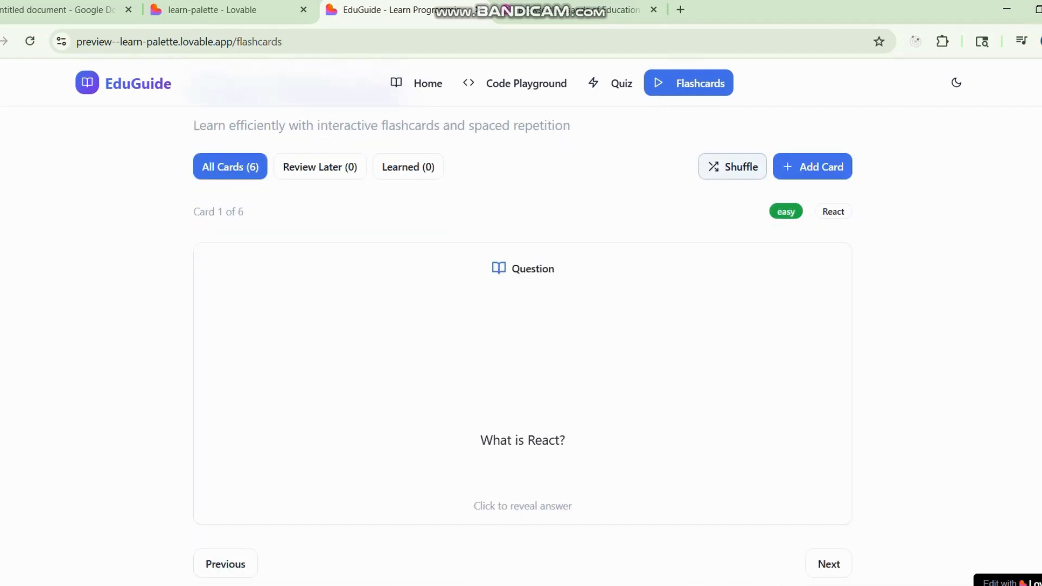
Shuffle the flashcards several times and reveal the answer to "What is a Promise in JavaScript?"
left_click(732, 167)
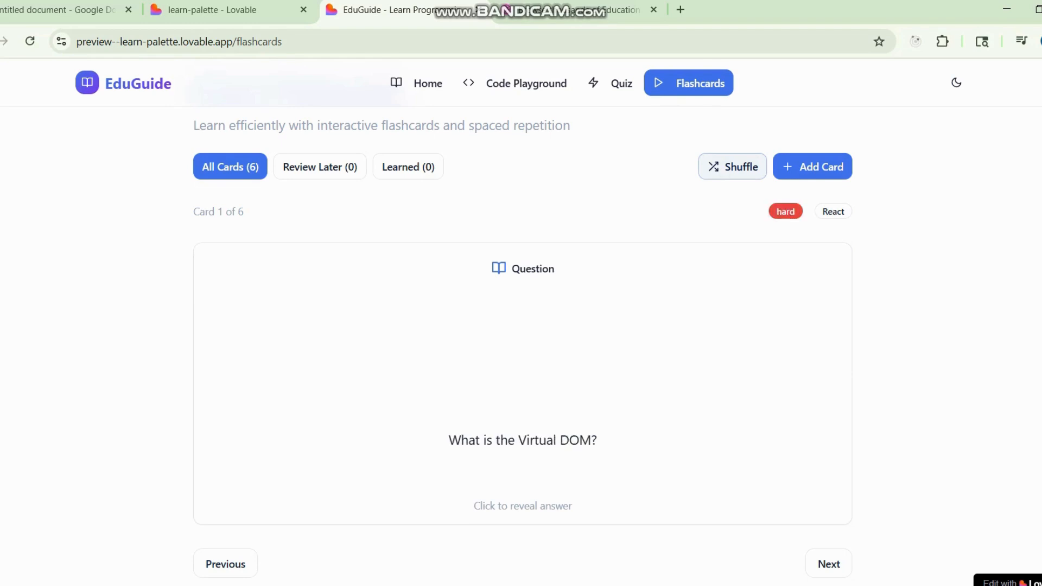
left_click(732, 167)
left_click(732, 167)
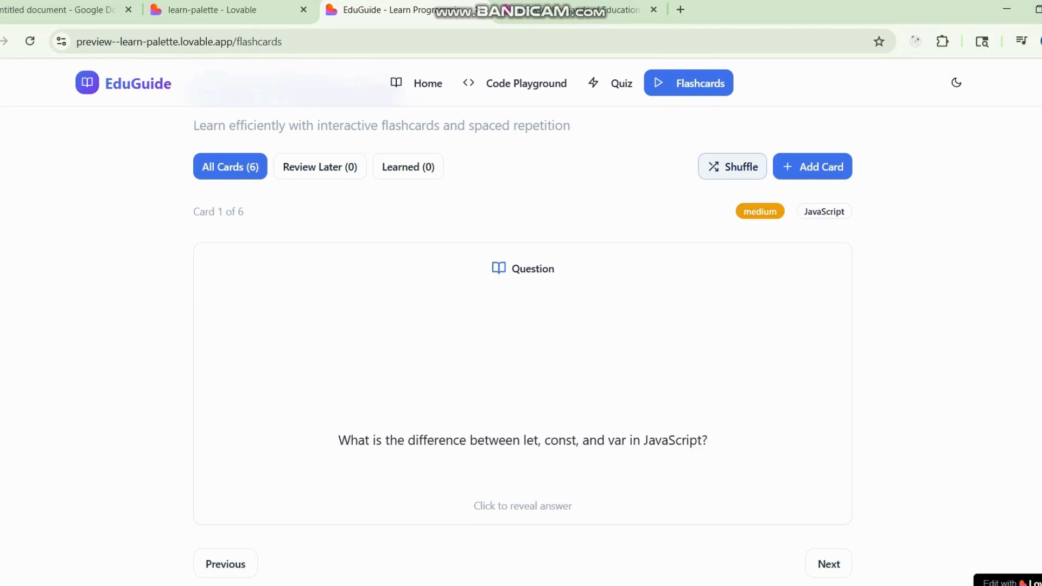
left_click(732, 166)
left_click(732, 167)
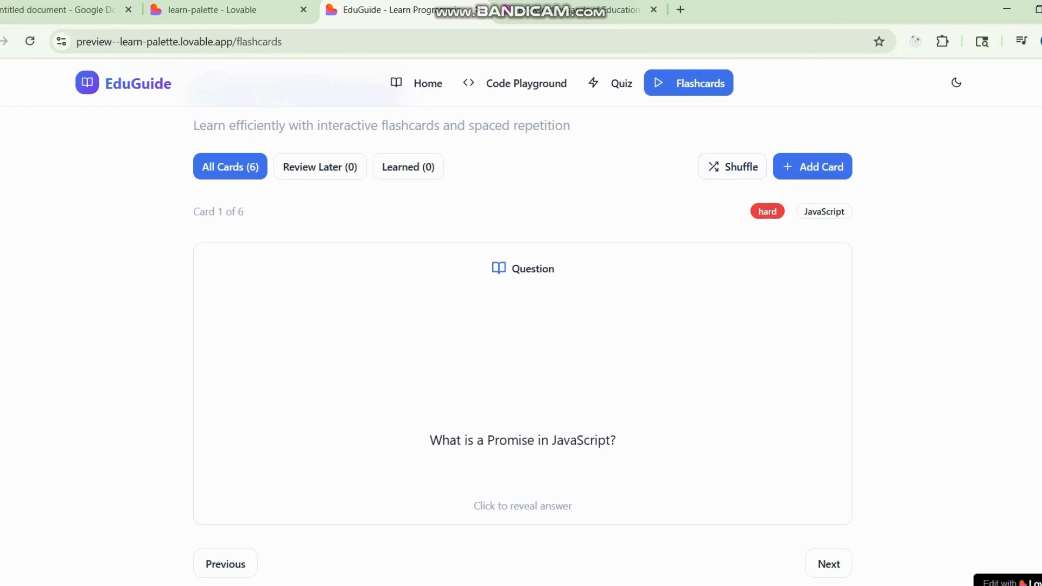
left_click(522, 412)
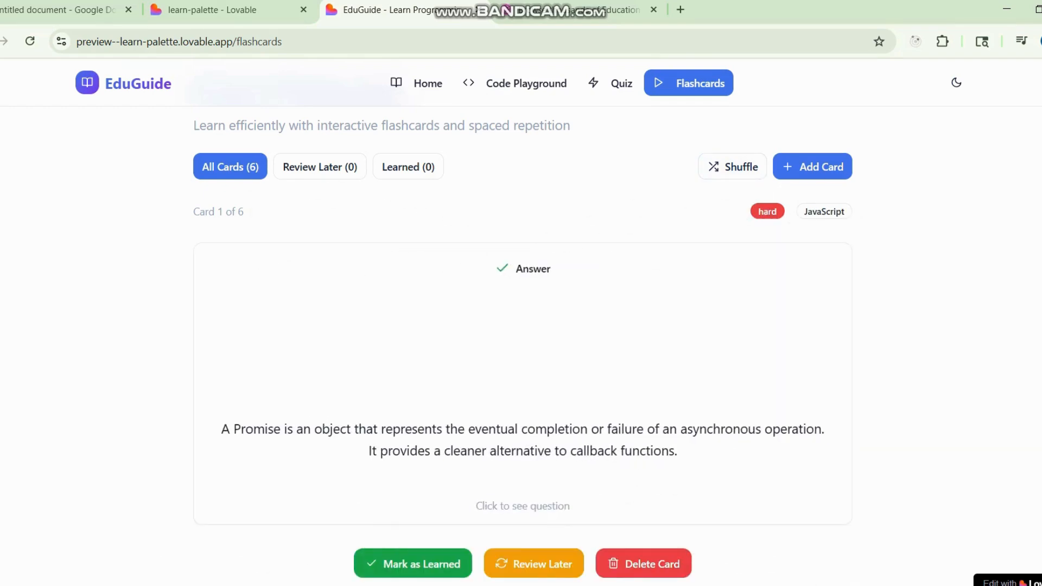
scroll(523, 344, "down", 1)
scroll(523, 344, "up", 2)
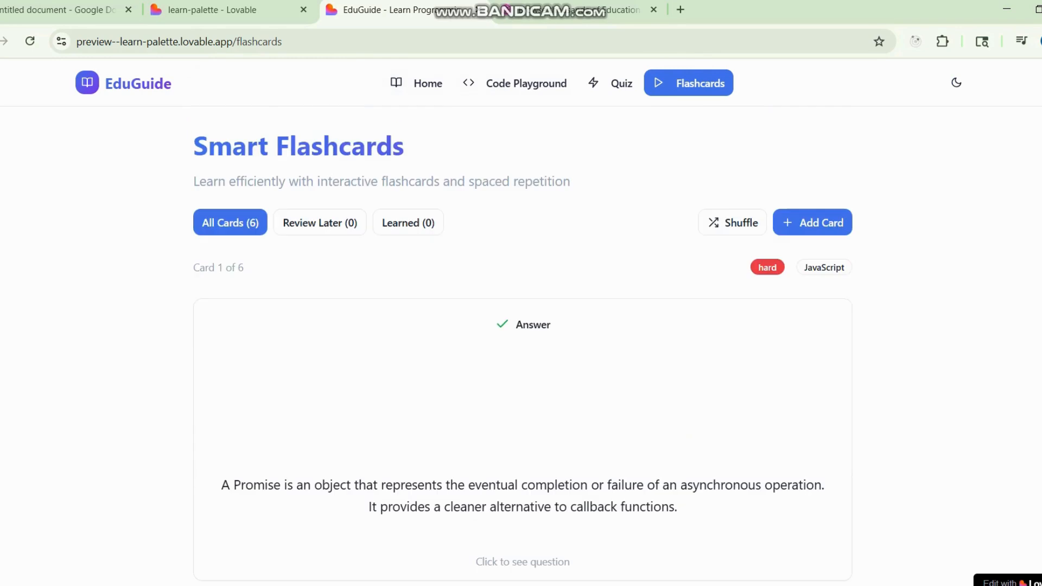
Return to the preview site's home page and look over its course cards and hero section
left_click(416, 83)
scroll(521, 326, "down", 10)
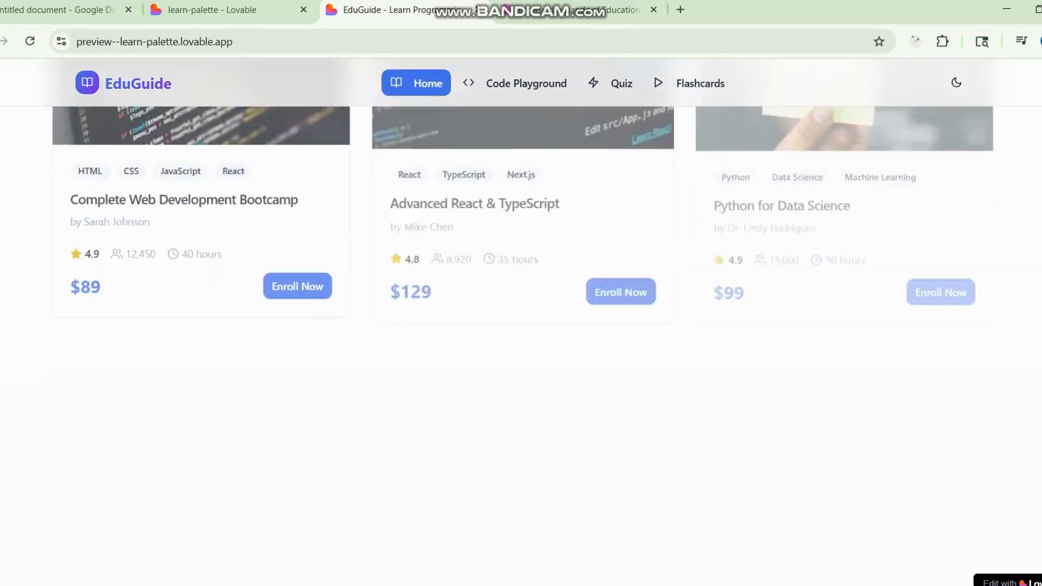
scroll(521, 325, "down", 2)
scroll(521, 326, "up", 15)
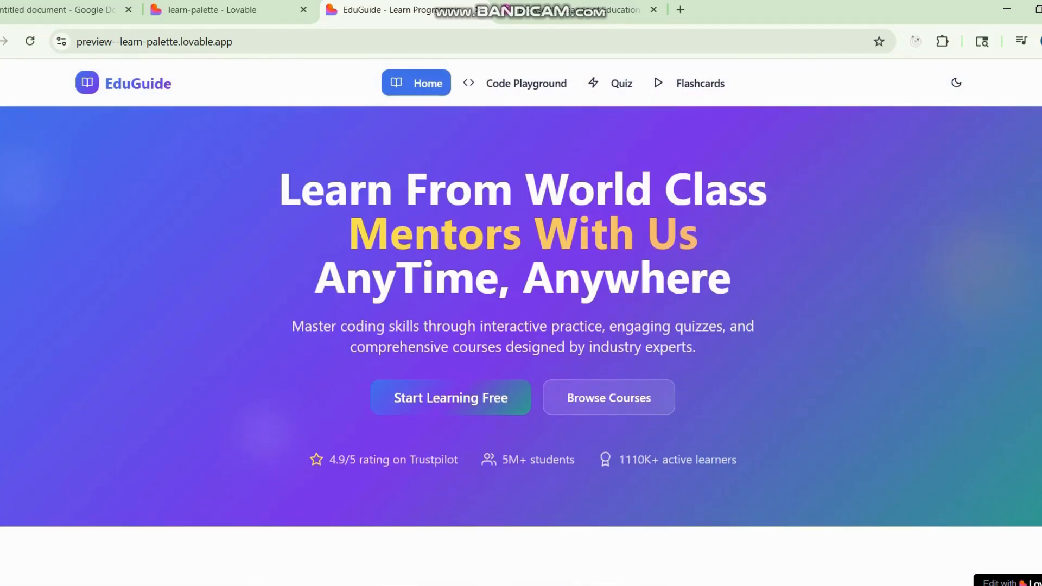
Switch back to the Lovable project, turn on Edit mode and select the "Mentors With Us" heading text
left_click(230, 10)
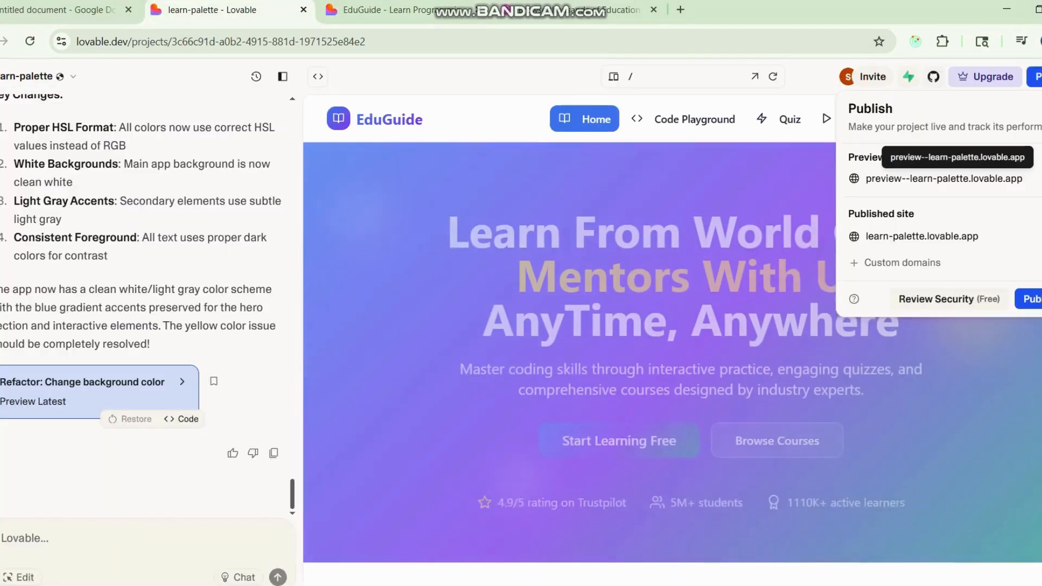
left_click(20, 578)
left_click(19, 577)
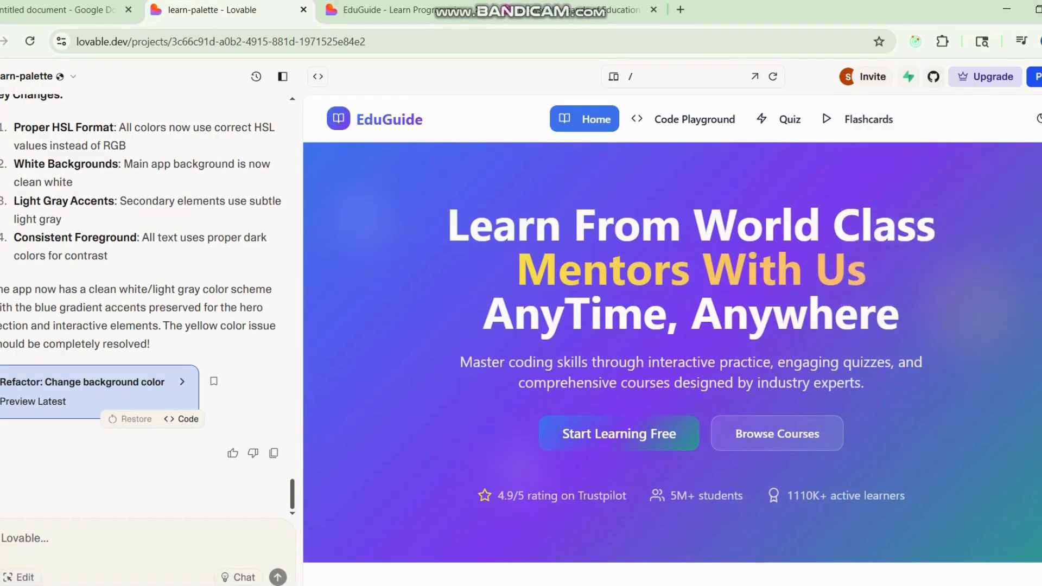
left_click(19, 578)
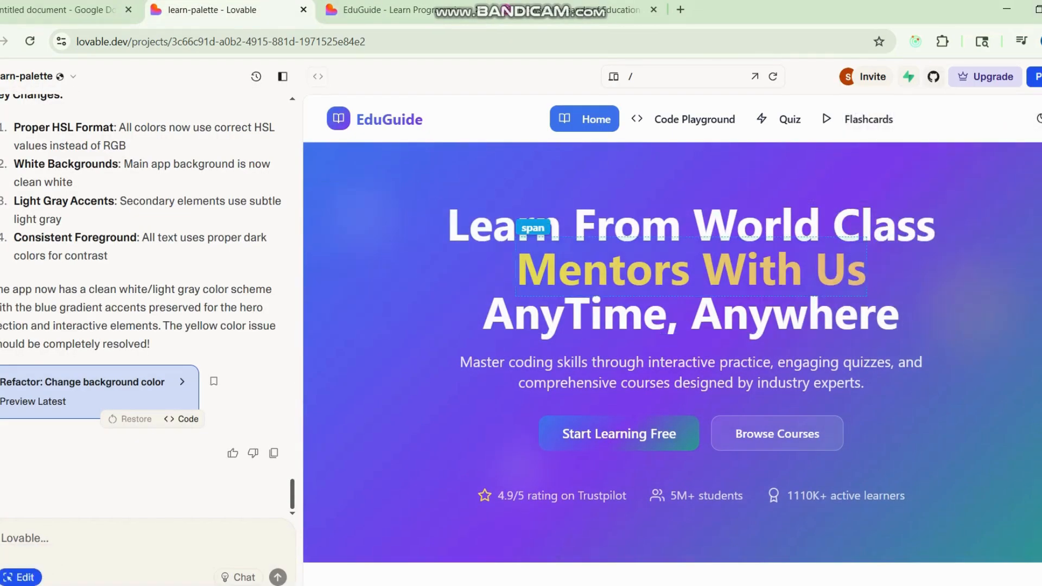
left_click(691, 270)
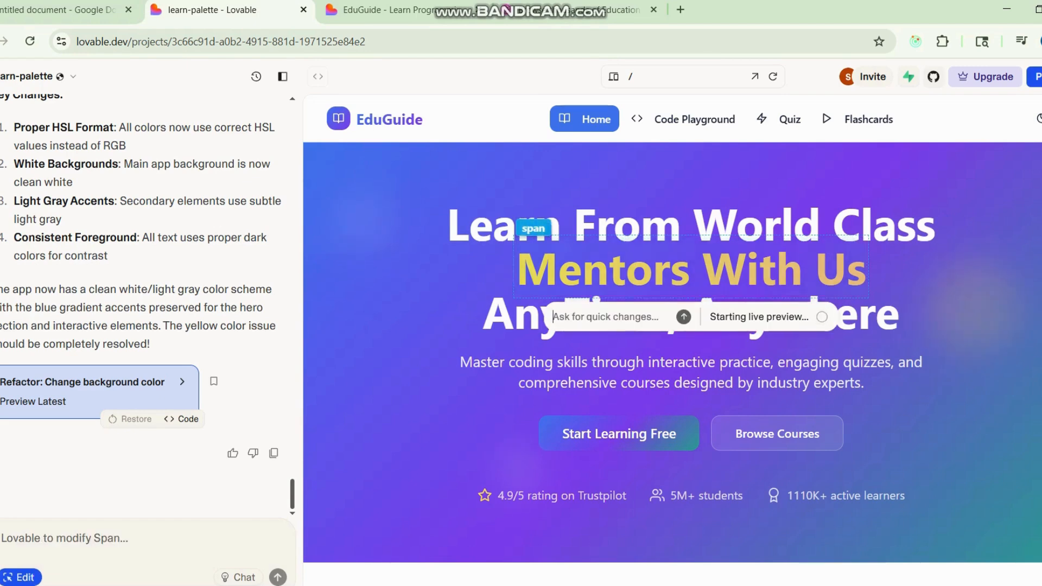
Try selecting the Code Playground feature card, the statistics section and the "200+" figure for visual editing
scroll(672, 326, "down", 5)
scroll(651, 298, "down", 3)
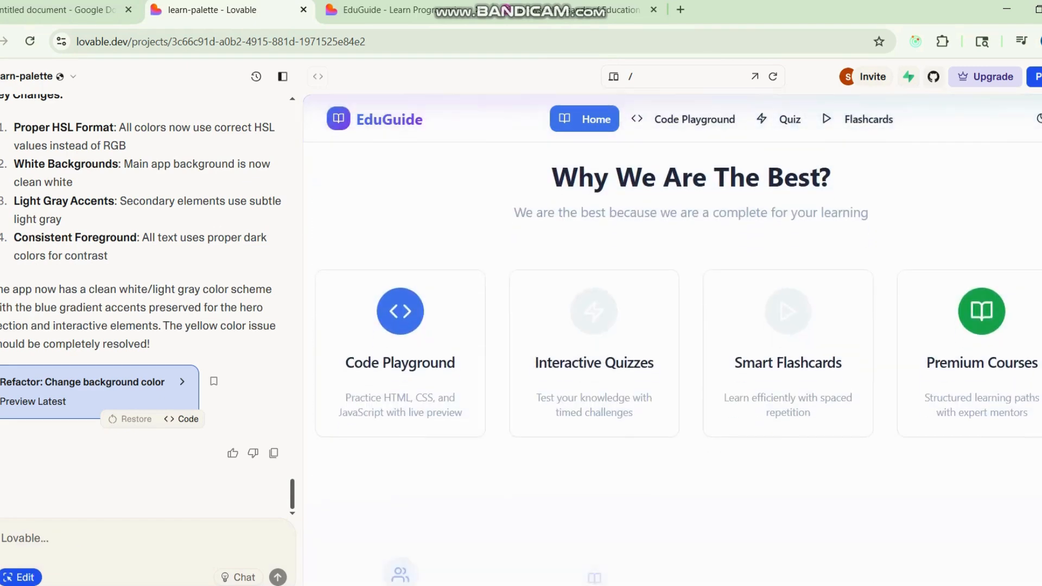
left_click(646, 306)
left_click(401, 331)
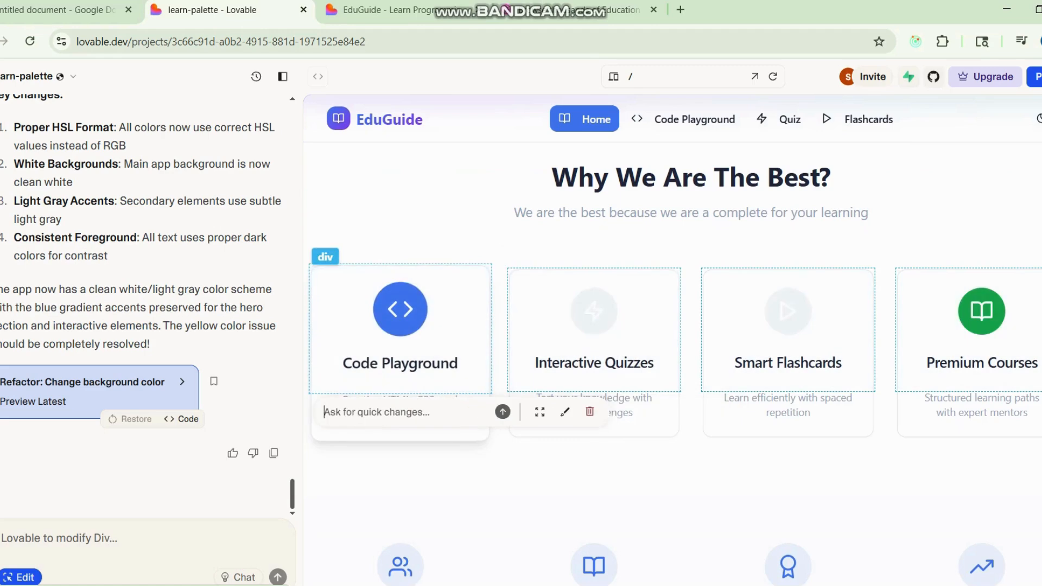
scroll(597, 339, "down", 1)
scroll(597, 347, "down", 2)
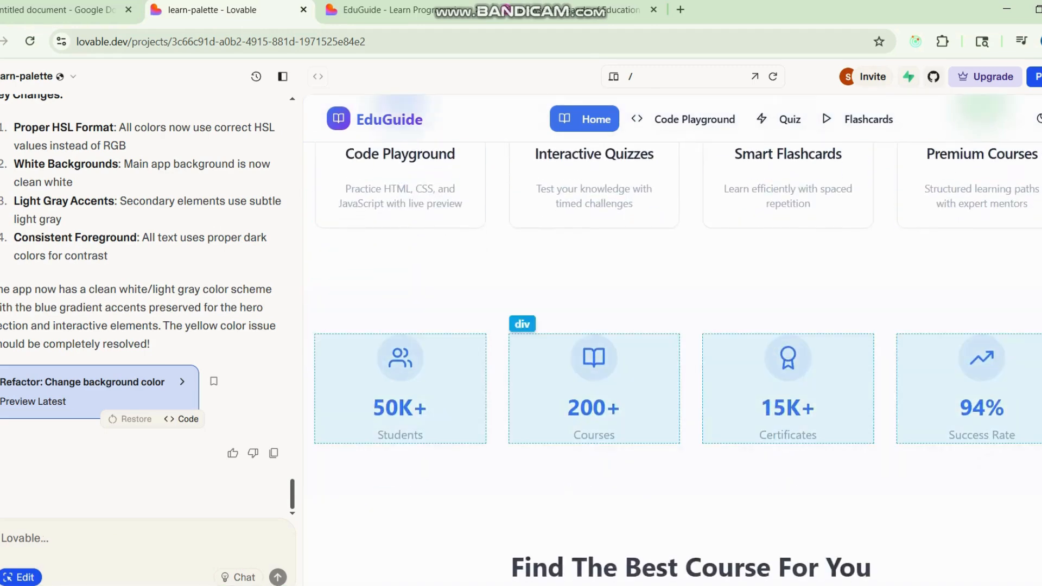
left_click(594, 359)
left_click(594, 468)
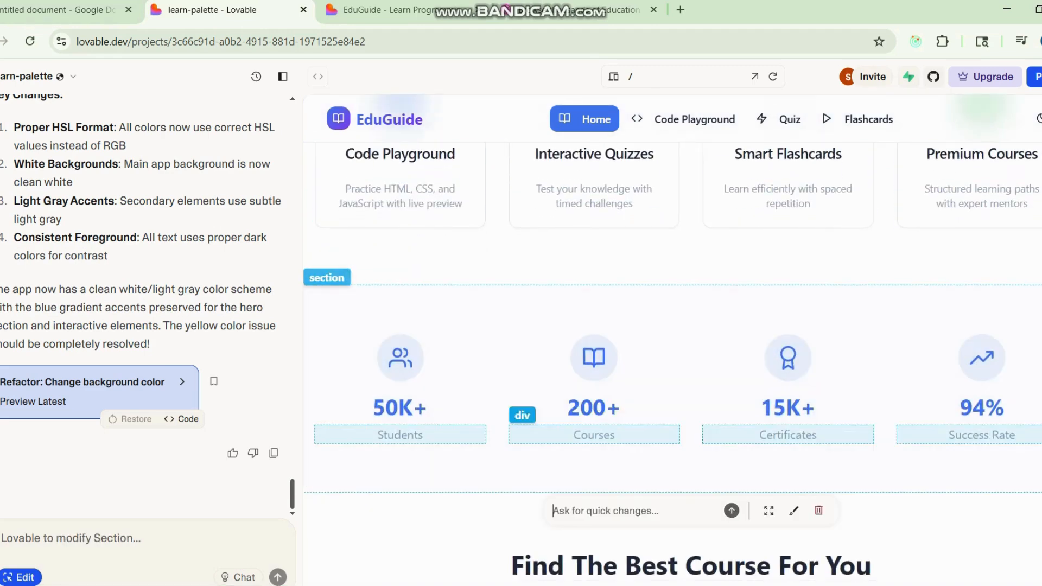
left_click(594, 407)
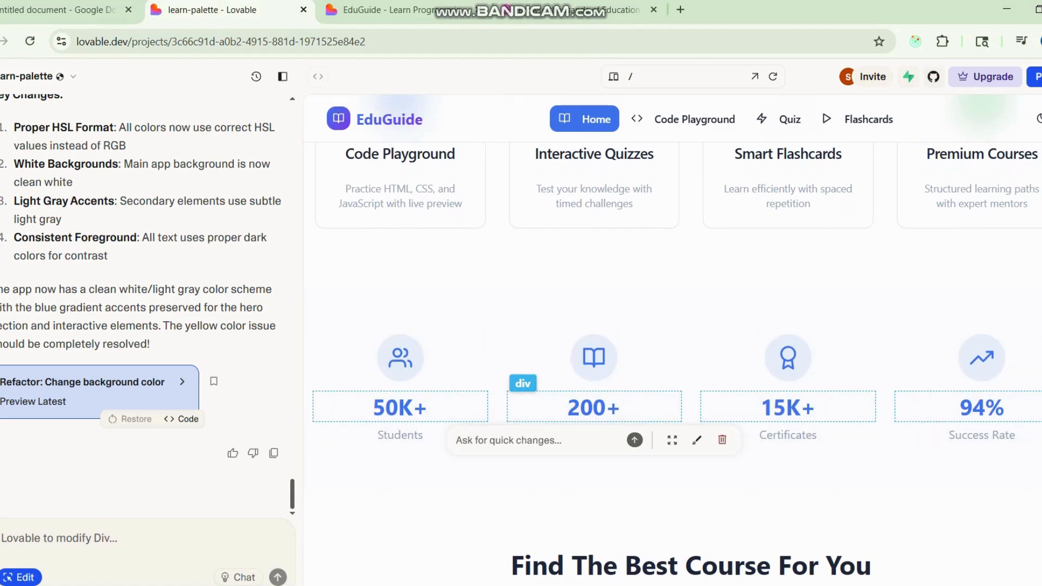
Switch the prompt box to Chat mode and look over its additional project options and the home page preview
left_click(239, 578)
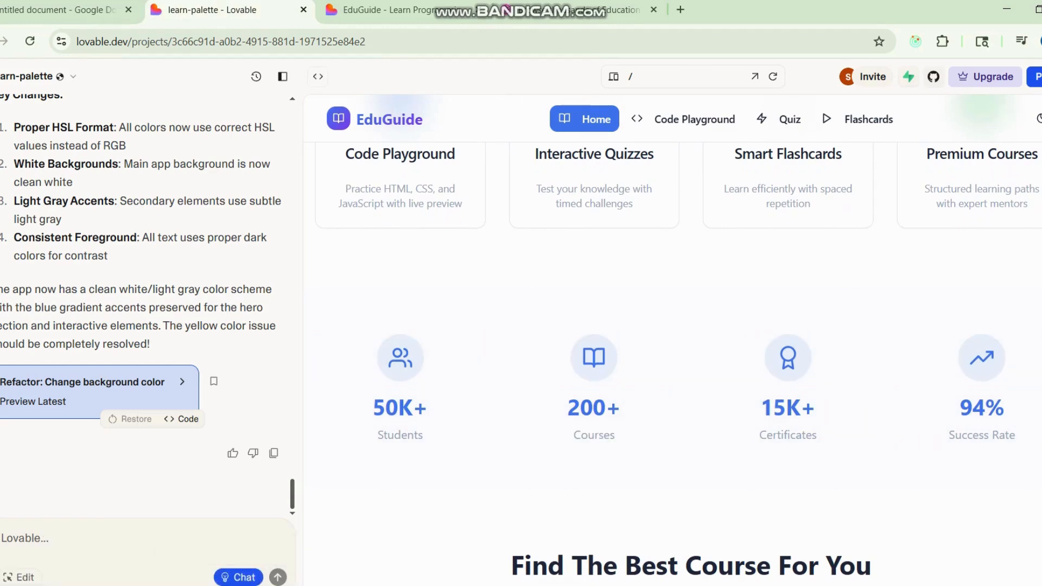
left_click(1, 577)
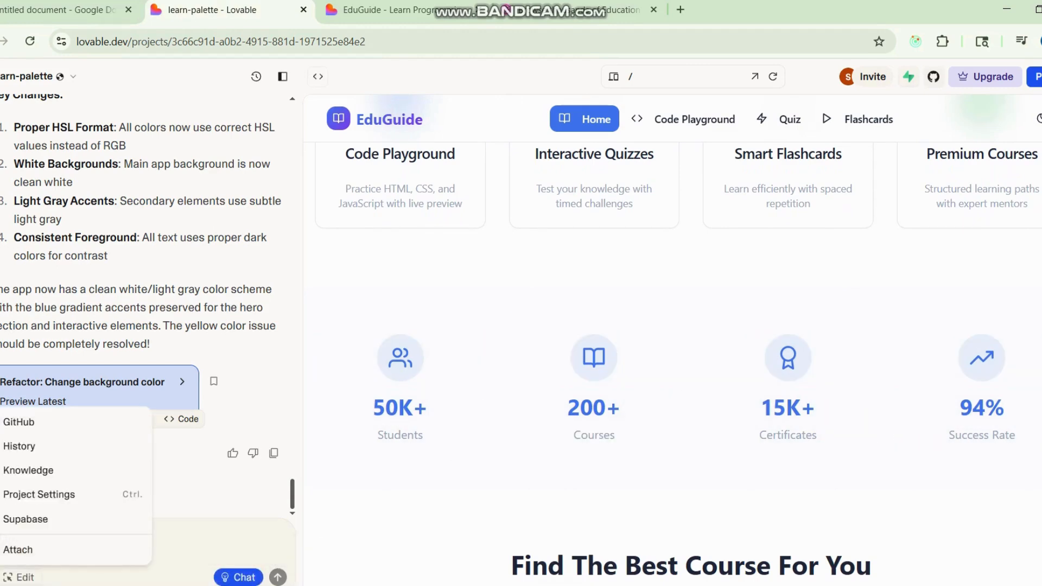
left_click(672, 303)
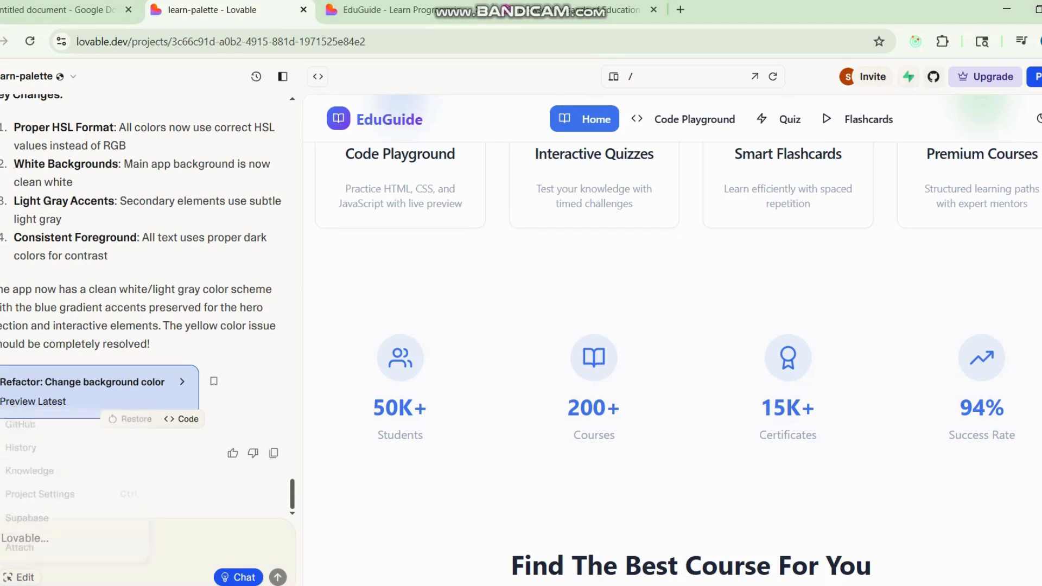
scroll(672, 336, "down", 10)
scroll(672, 337, "up", 3)
scroll(672, 337, "up", 7)
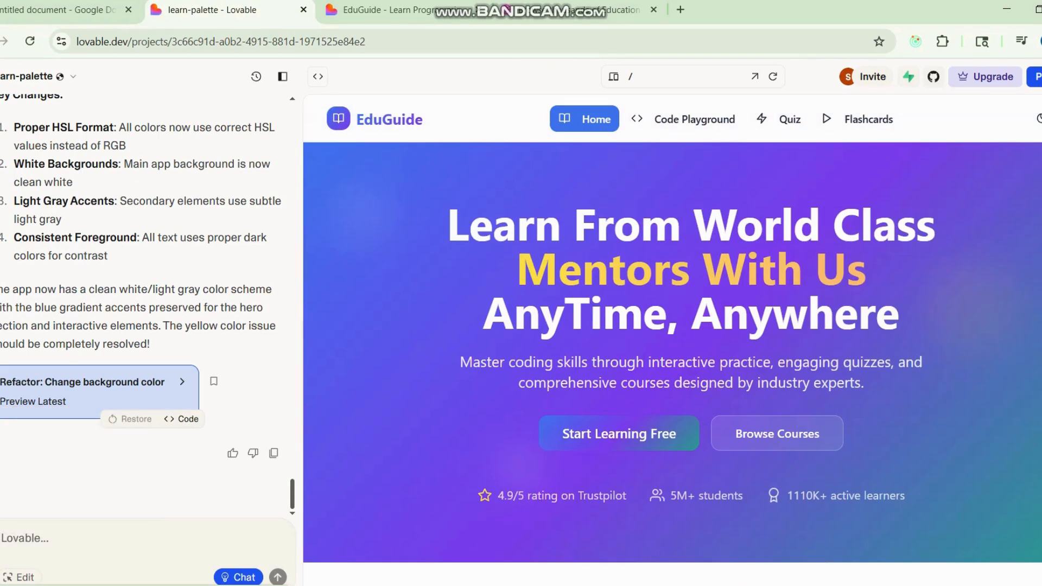
Connect the Lovable project to GitHub under the listed personal organization
left_click(933, 76)
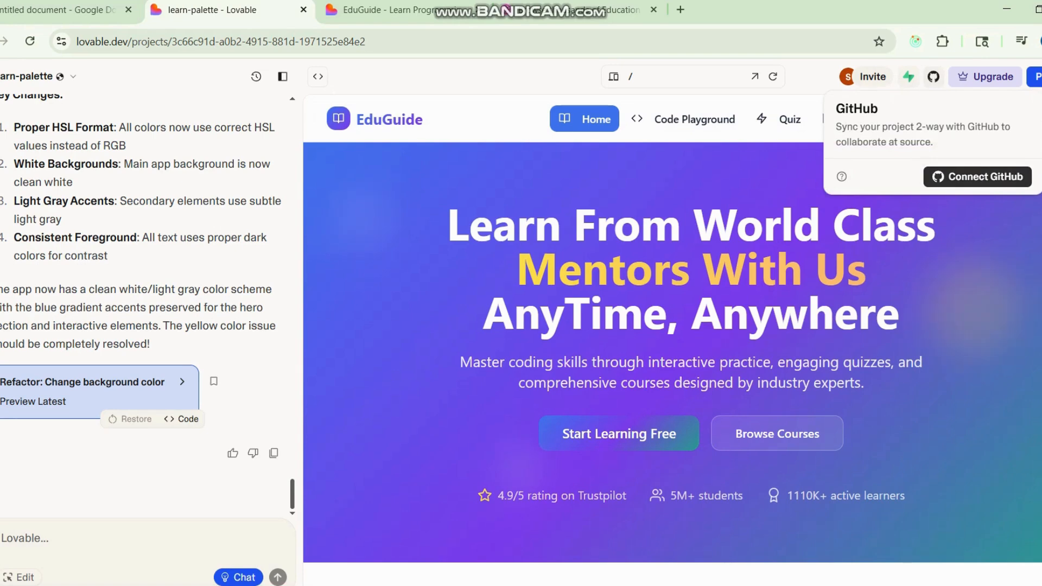
left_click(978, 176)
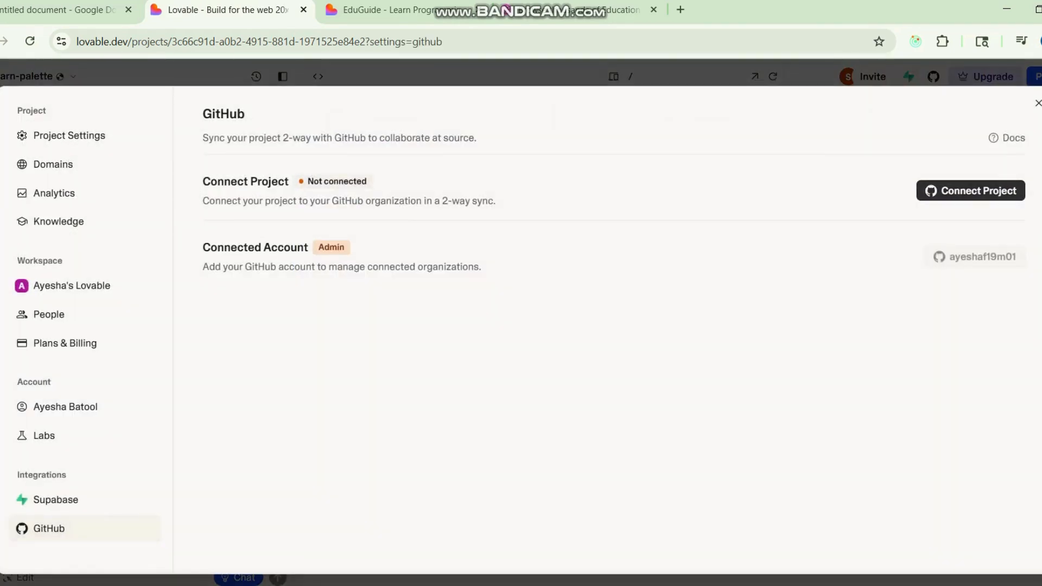
left_click(970, 191)
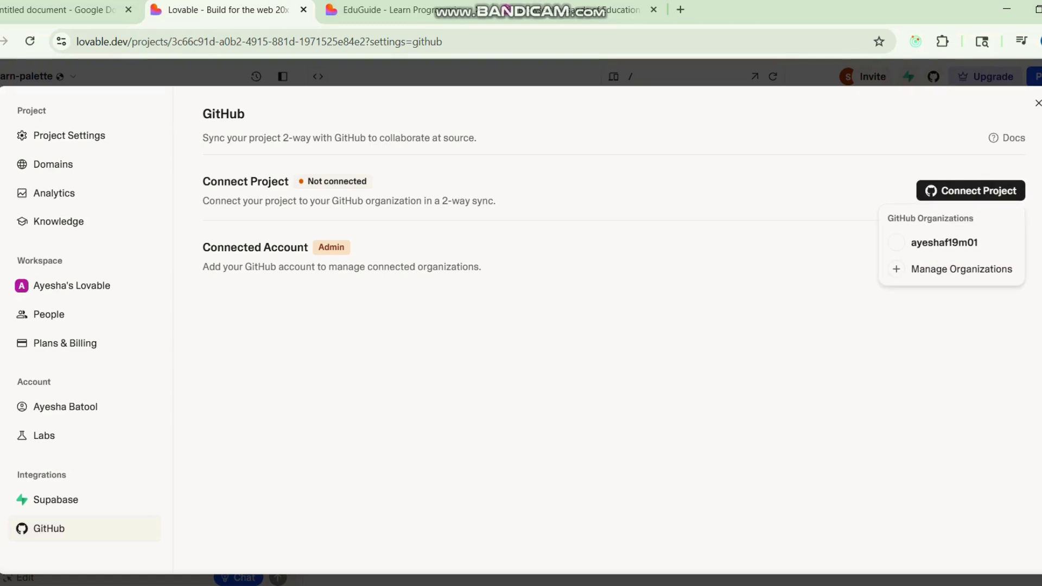
left_click(947, 239)
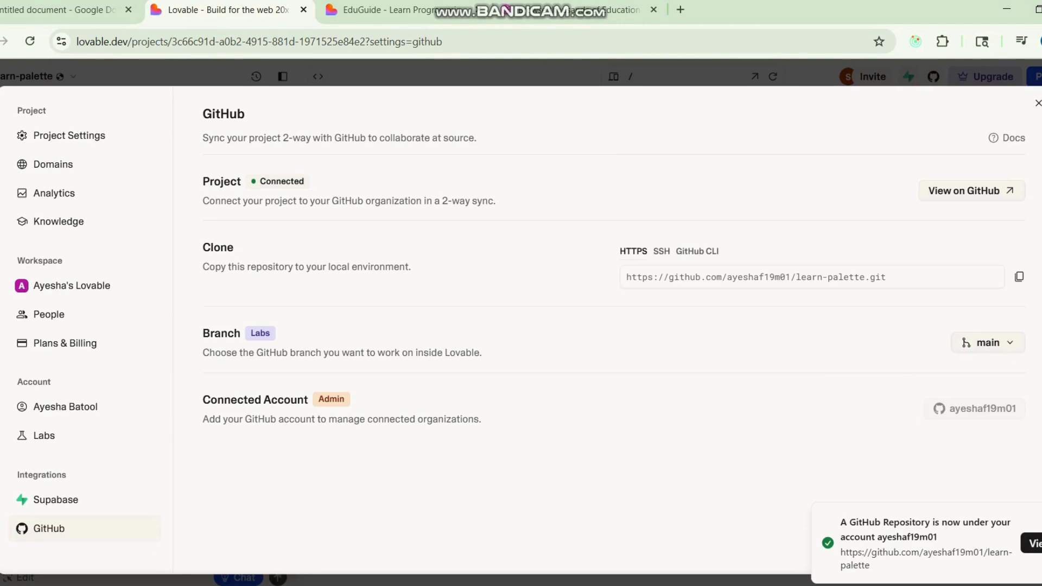
Open the learn-palette repository on GitHub and look through its file list and README
left_click(1035, 543)
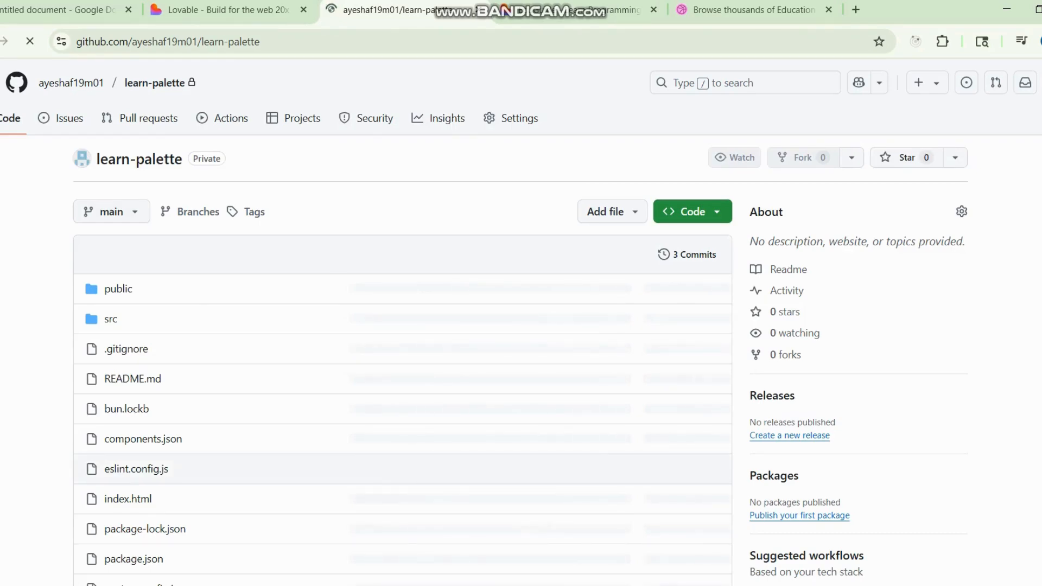
scroll(380, 469, "down", 11)
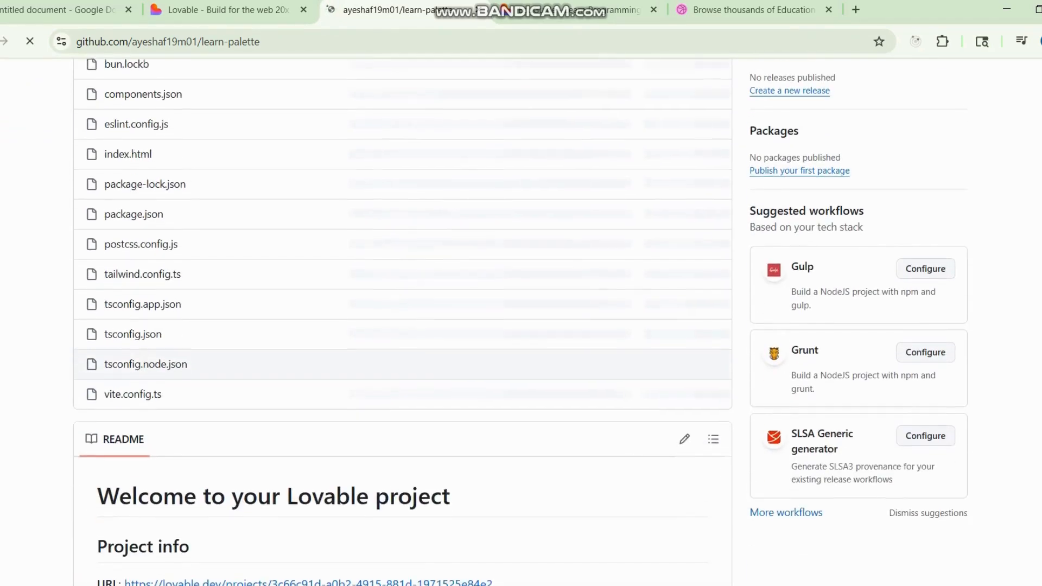
scroll(401, 326, "down", 4)
scroll(401, 326, "up", 1)
scroll(401, 325, "down", 6)
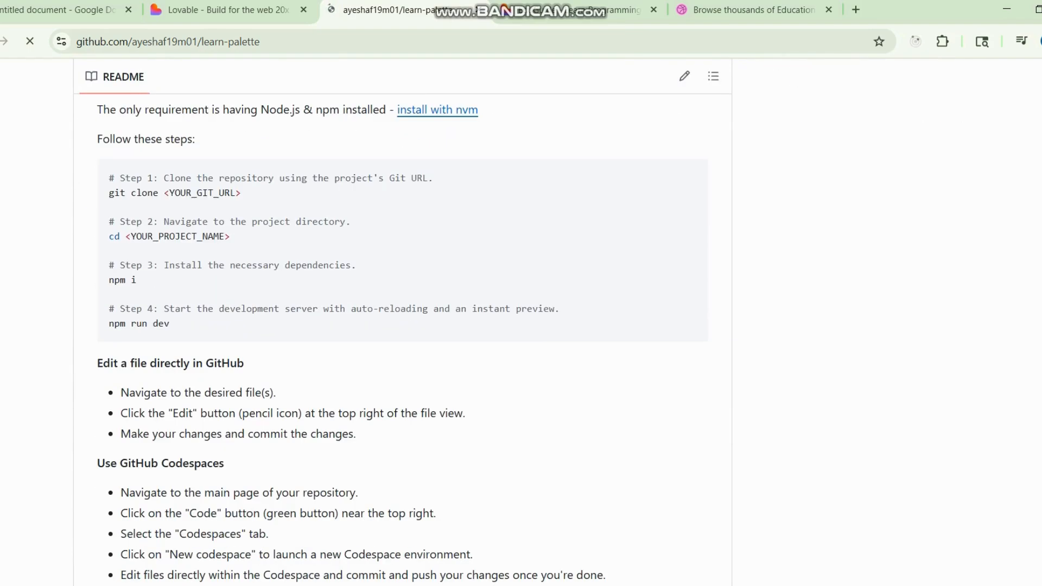
scroll(401, 325, "up", 20)
scroll(401, 325, "down", 1)
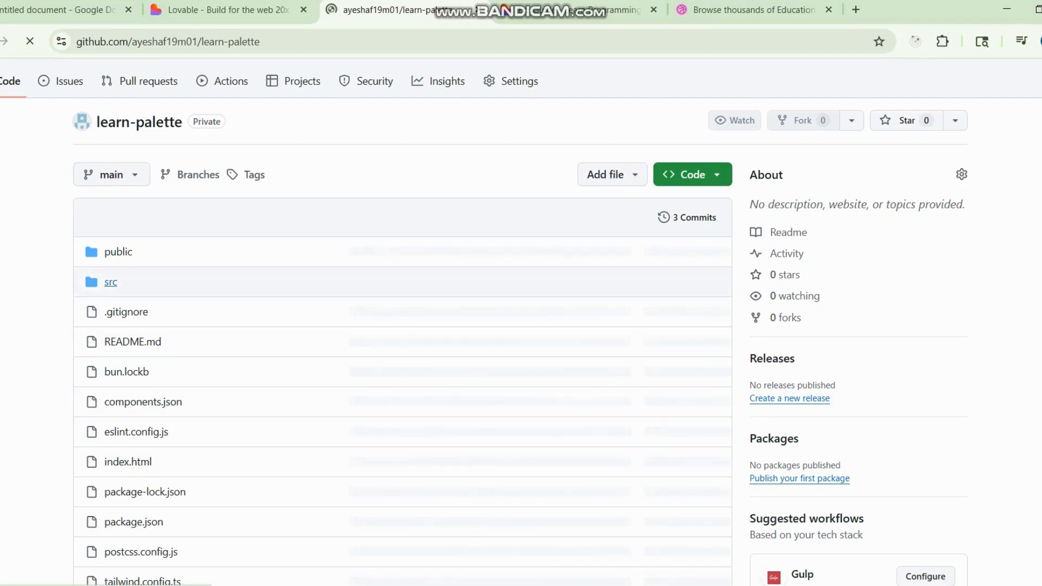
scroll(402, 325, "down", 3)
scroll(402, 325, "up", 2)
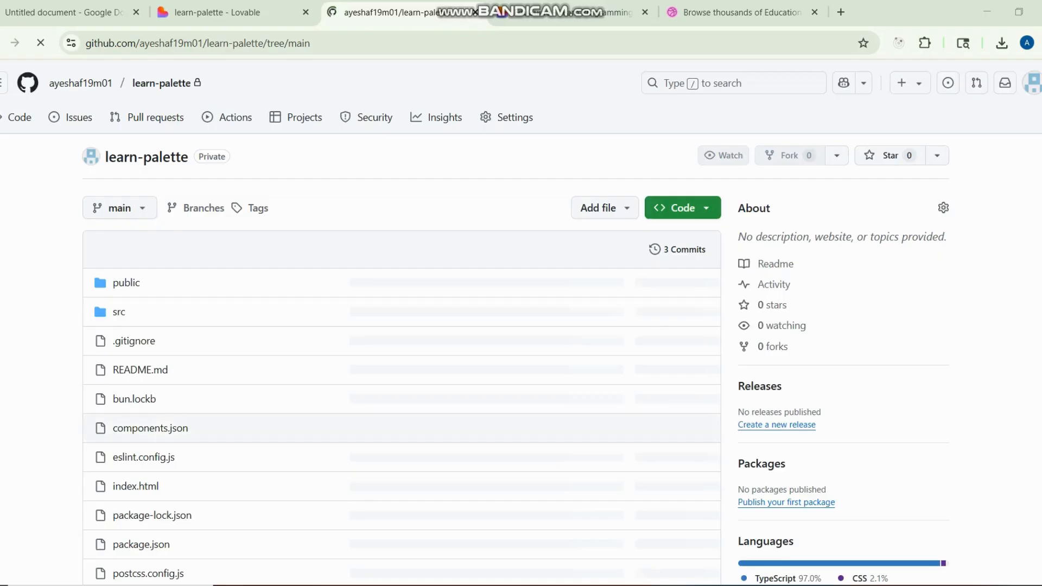
Download the learn-palette repository's source code as a ZIP archive
scroll(402, 325, "down", 7)
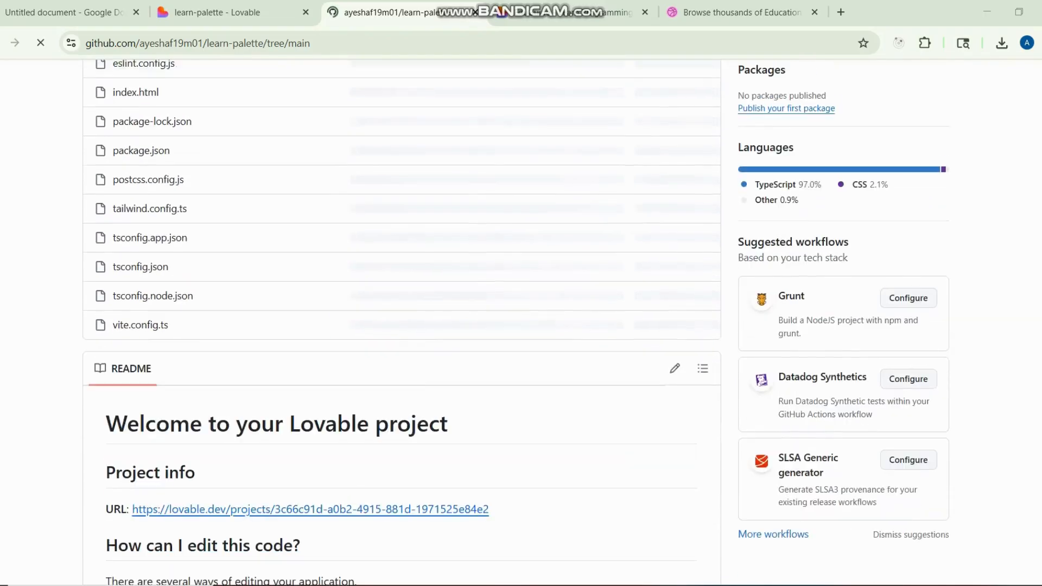
scroll(402, 427, "up", 7)
left_click(683, 208)
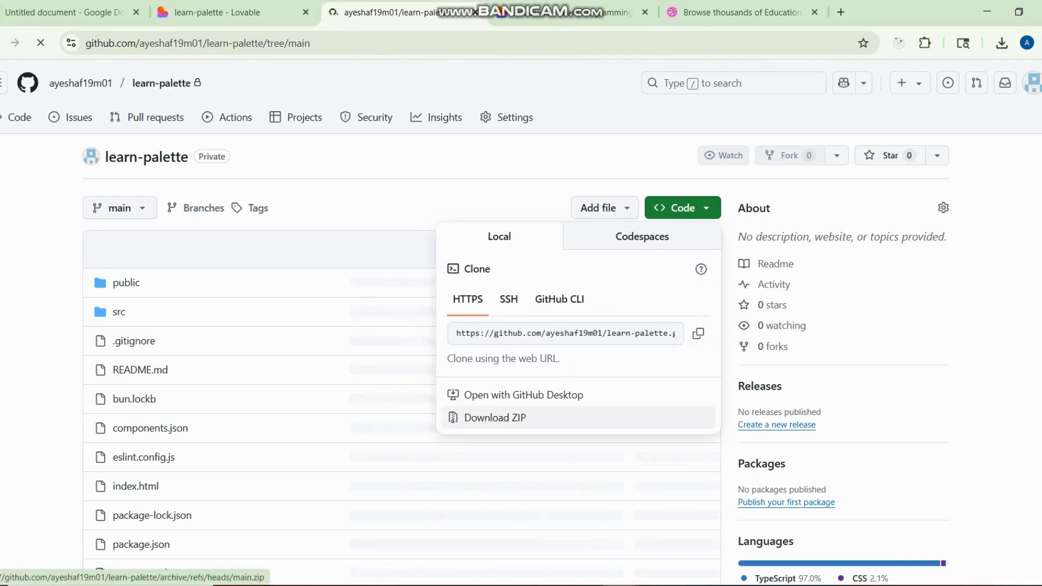
left_click(495, 418)
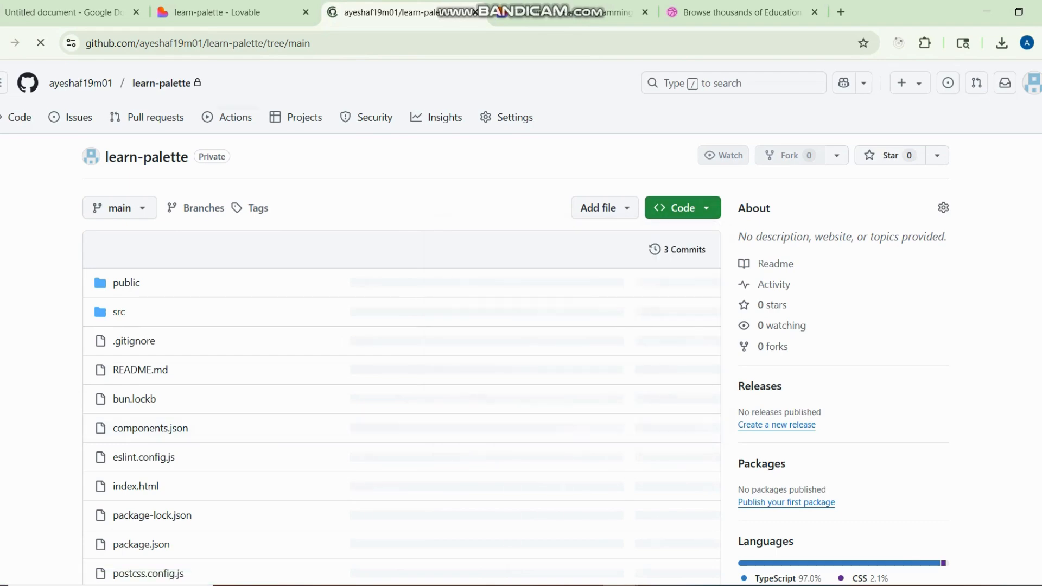
Switch back to the Lovable project and view its rename dialog, leaving it without entering a new name
left_click(234, 12)
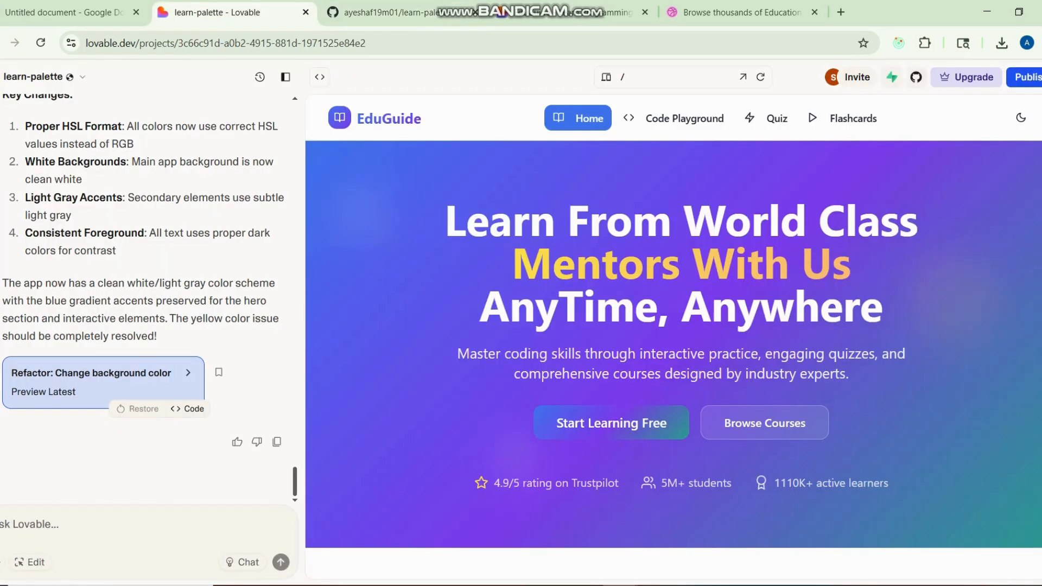
left_click(38, 77)
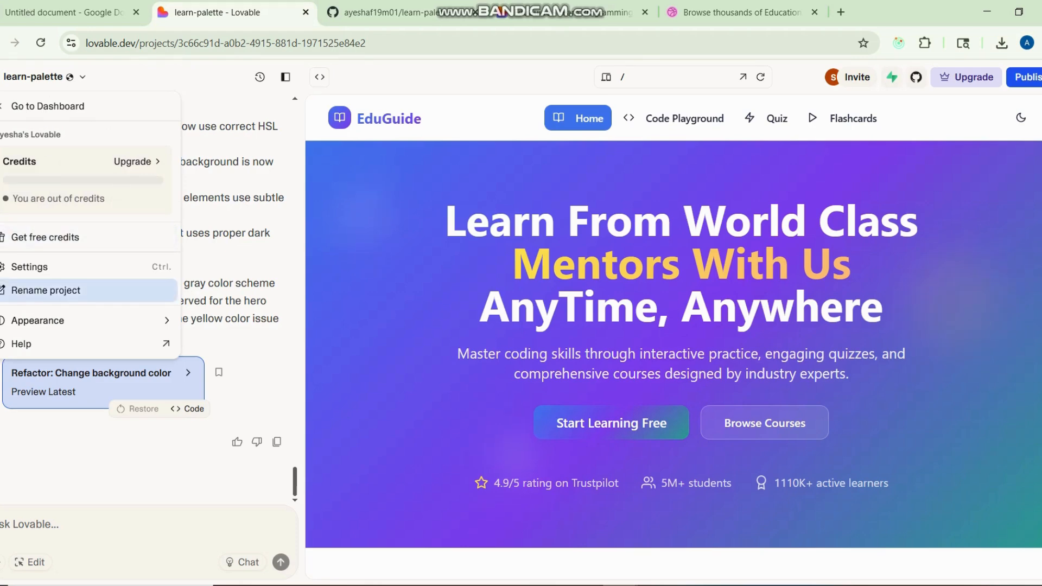
left_click(45, 291)
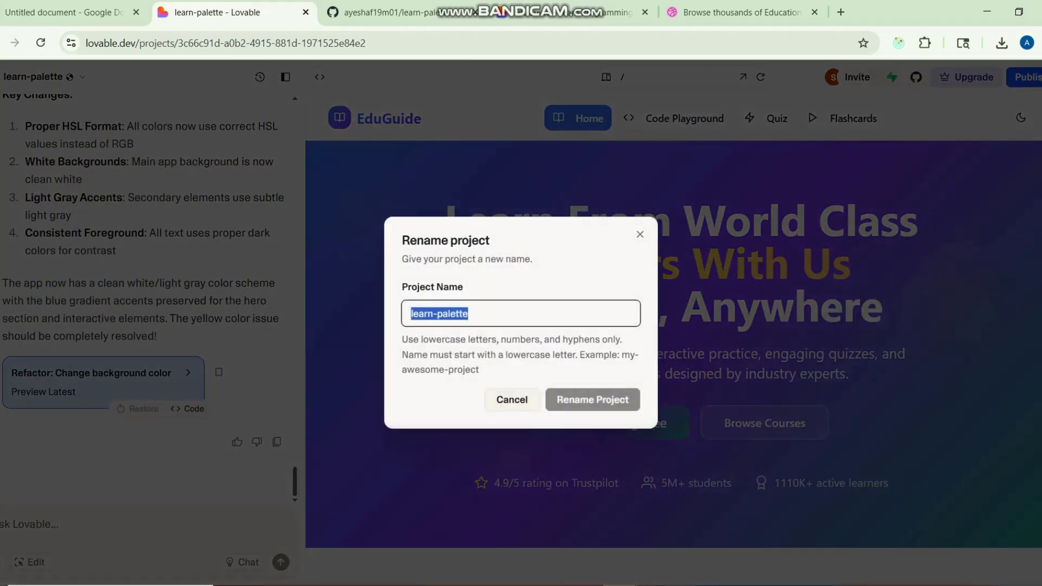
left_click(512, 399)
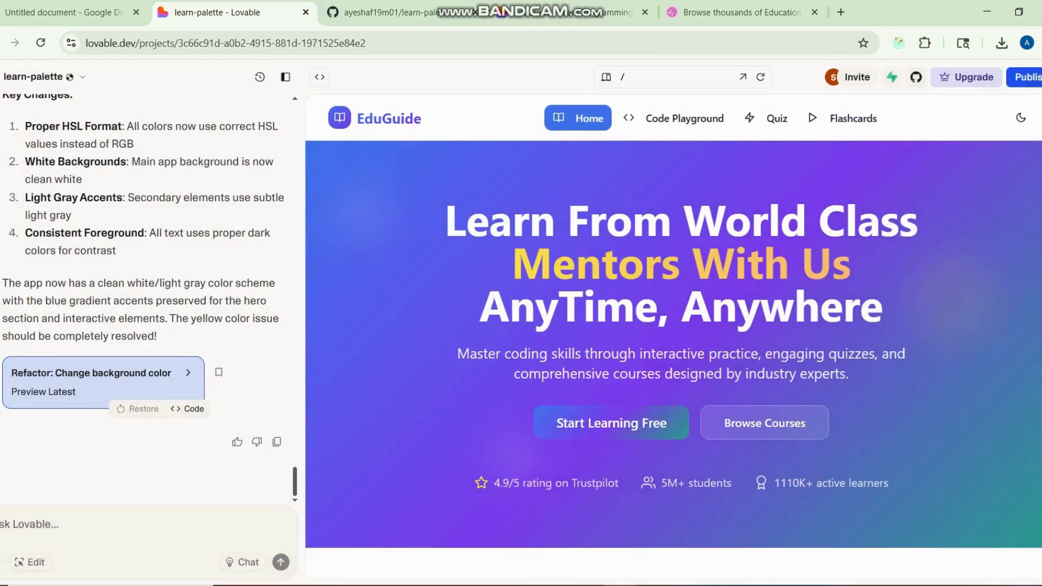
Look over the prompt box's additional options, including the file attachment option
left_click(31, 562)
left_click(2, 563)
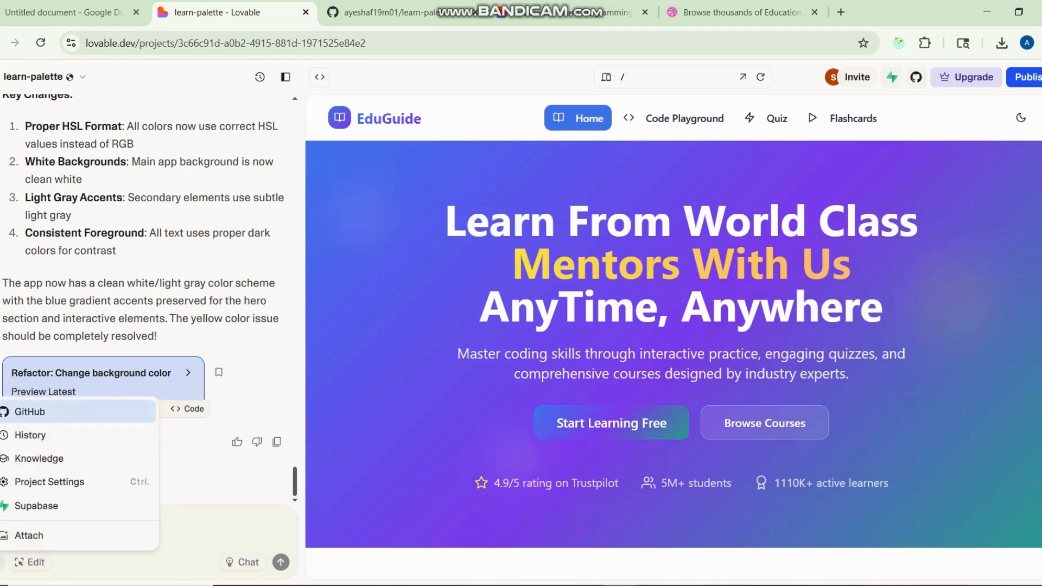
left_click(29, 536)
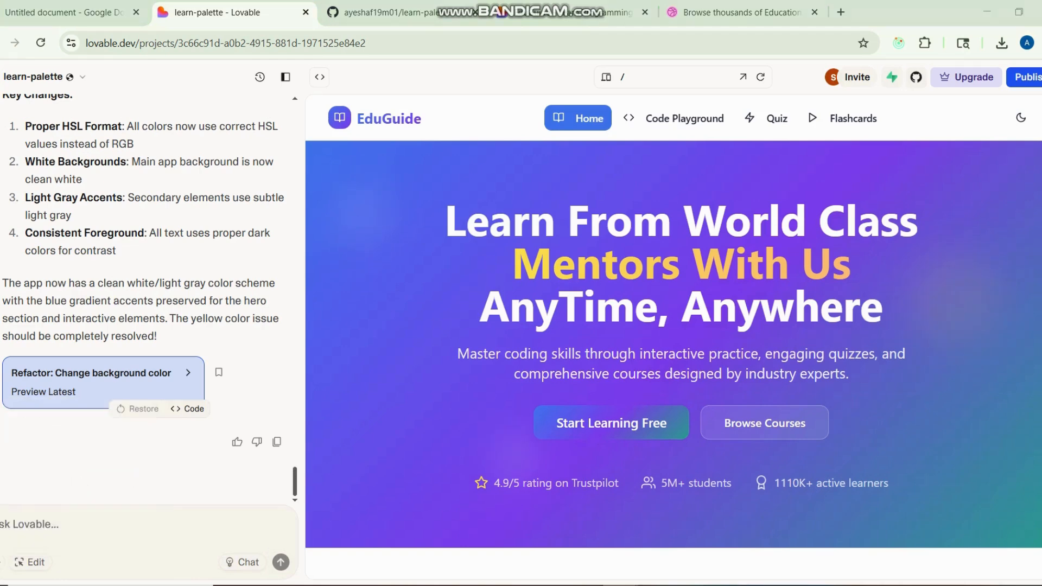
Review Lovable's upgrade plans and the project's settings, and close the settings
left_click(44, 77)
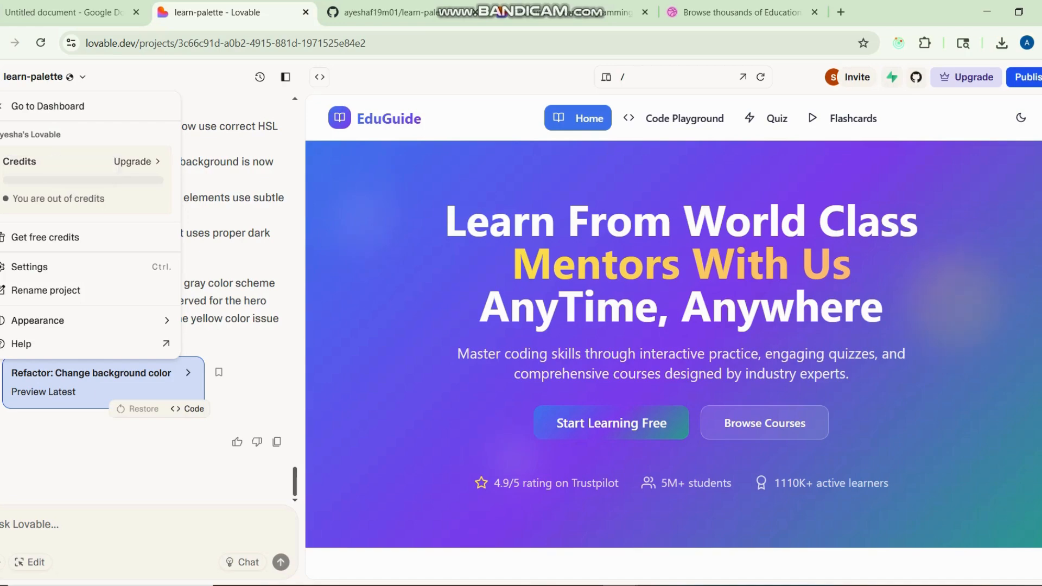
left_click(137, 162)
scroll(603, 322, "down", 3)
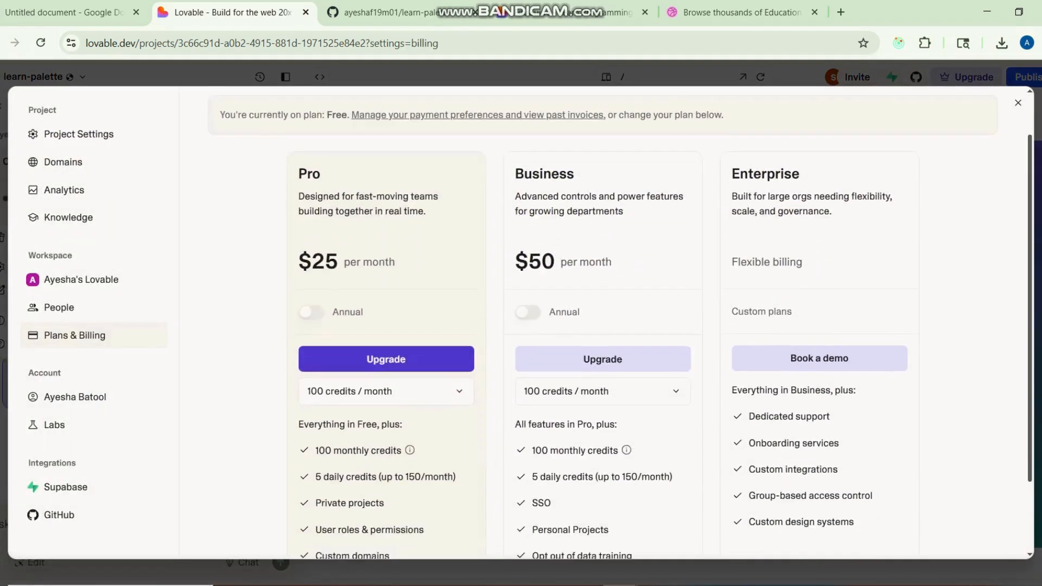
left_click(78, 134)
scroll(619, 323, "down", 5)
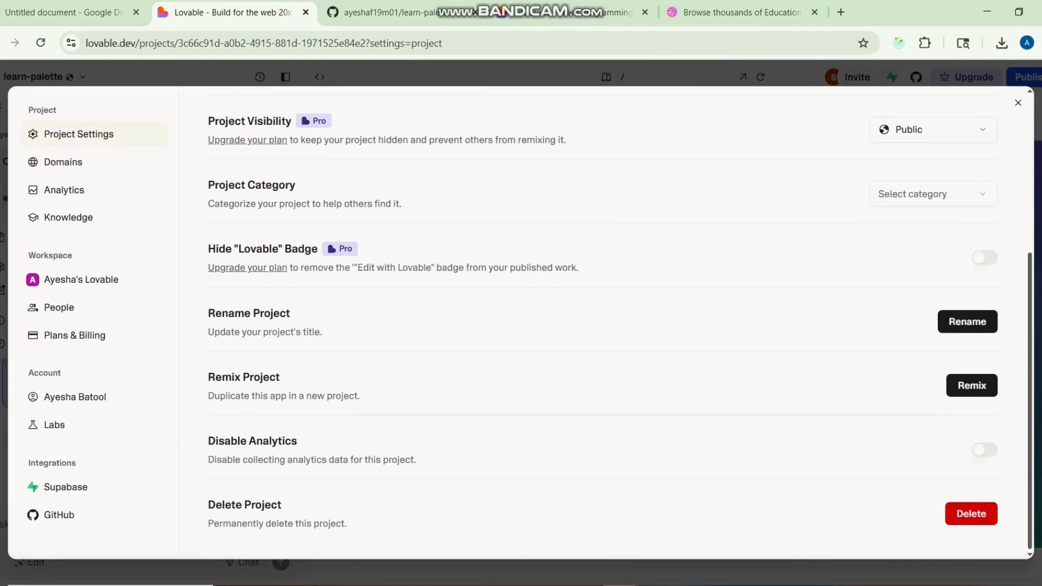
scroll(618, 323, "up", 5)
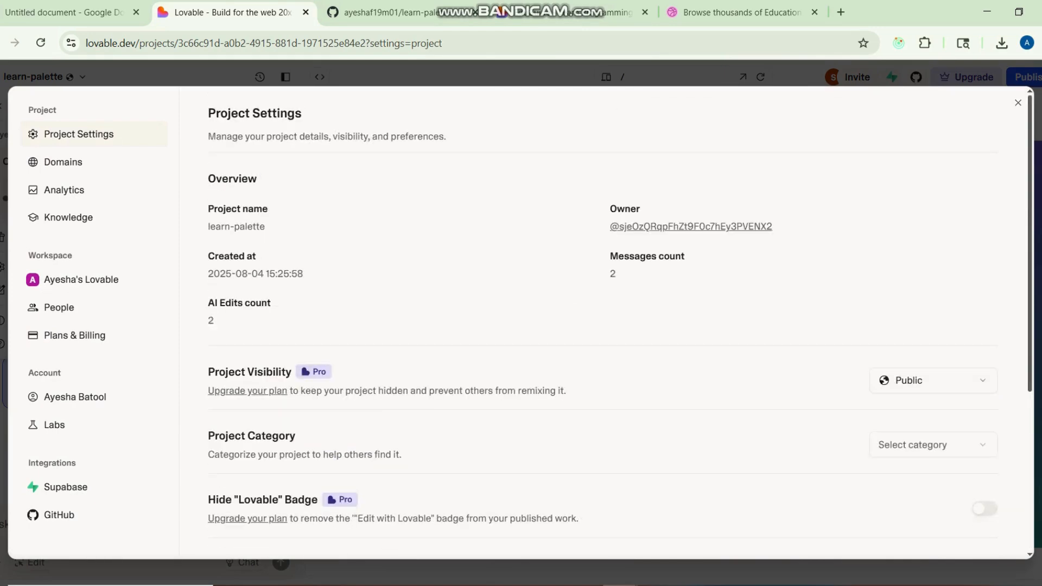
left_click(1018, 102)
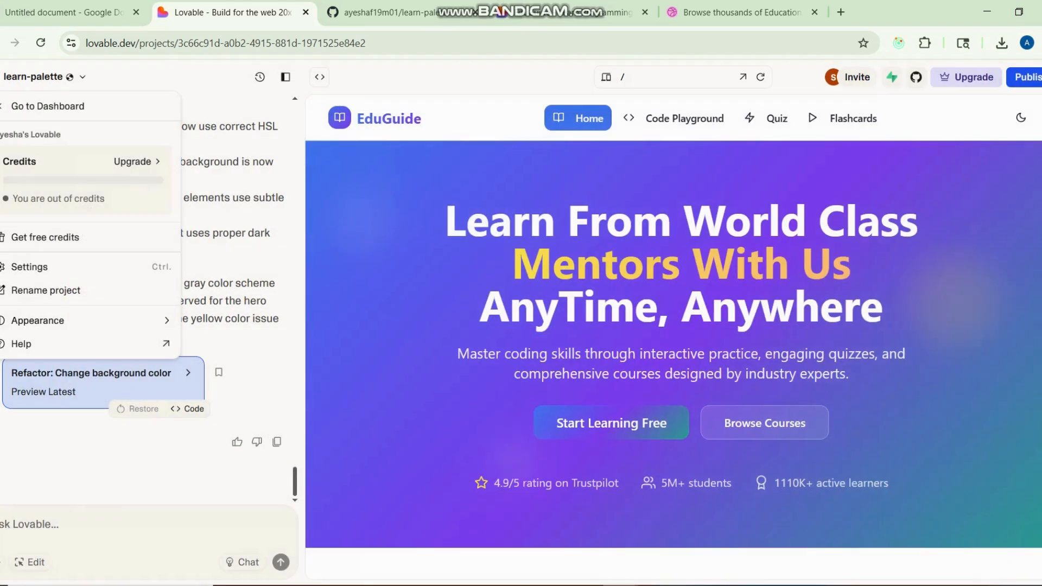
Publish the project to learn-palette.lovable.app
scroll(674, 323, "down", 2)
scroll(673, 322, "up", 2)
left_click(1026, 77)
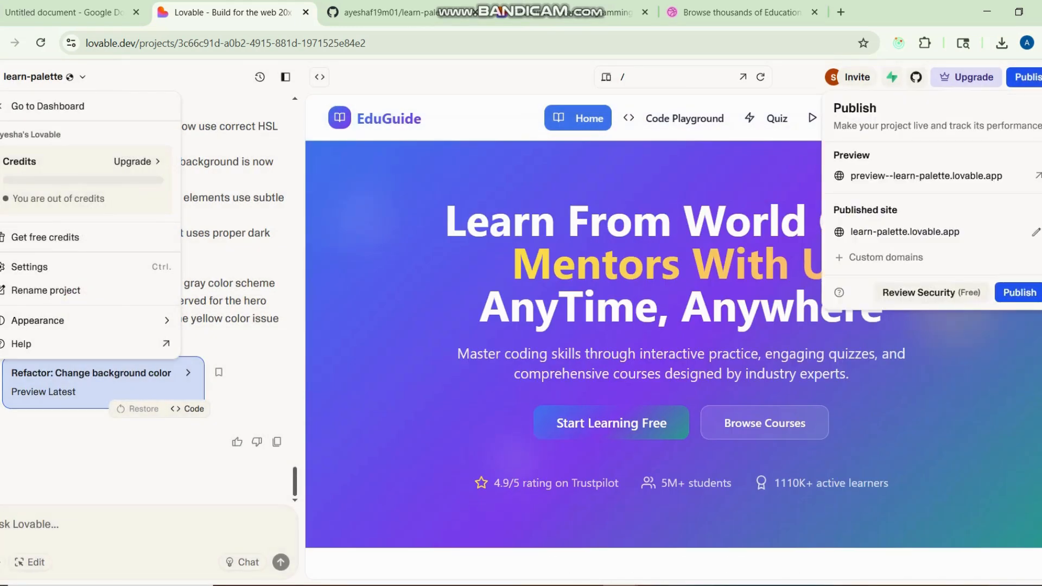
left_click(1019, 292)
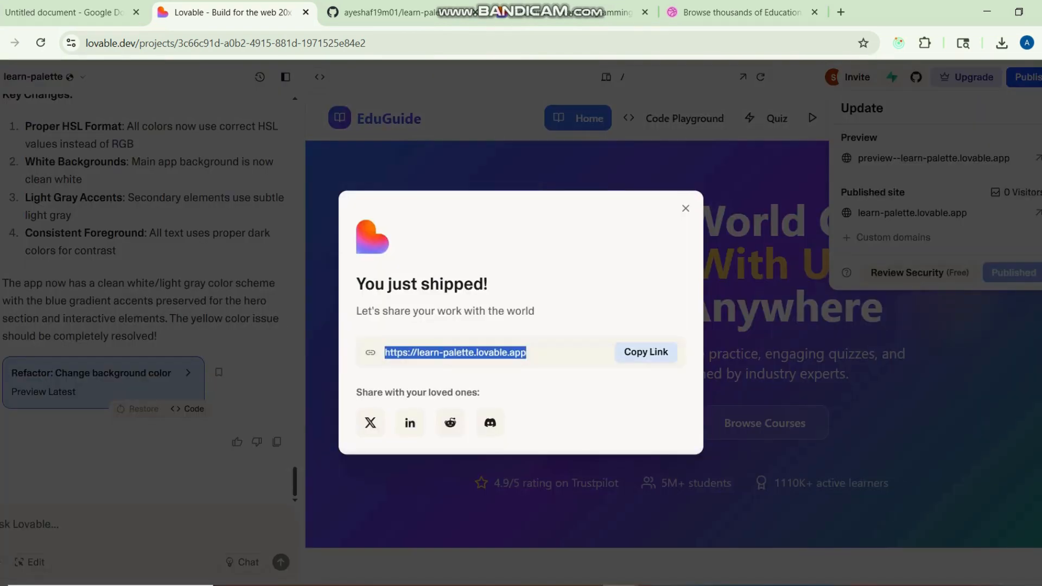
Copy the published site's link, open it in a new browser tab and look over the home page
left_click(646, 353)
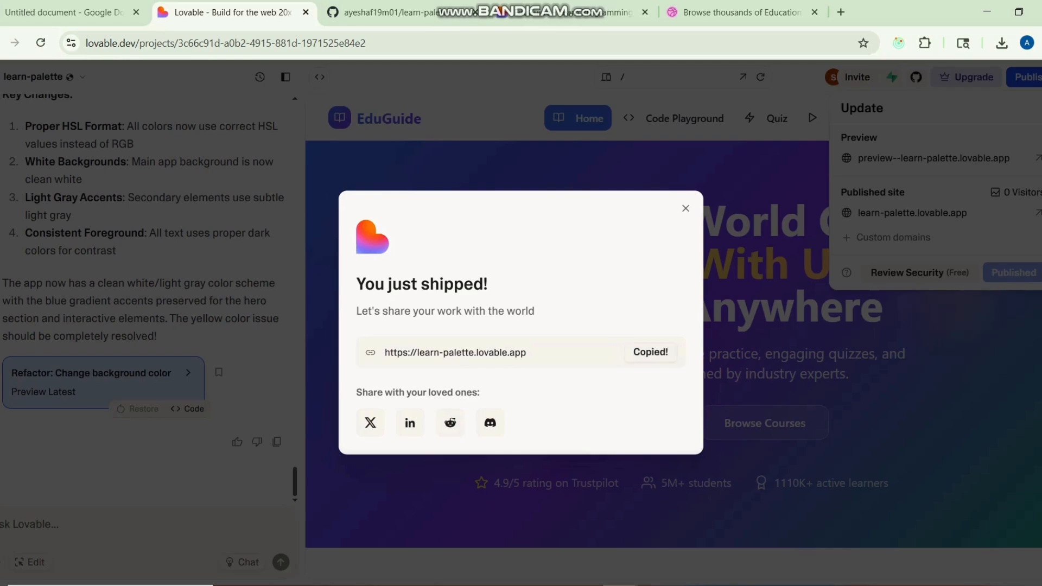
left_click(841, 12)
key("ctrl+v")
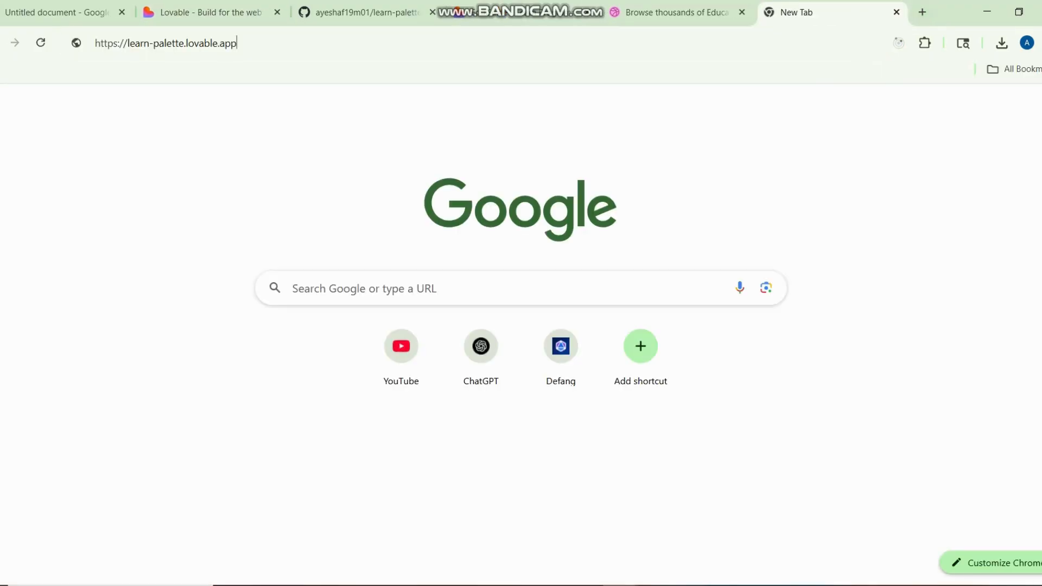
key("Return")
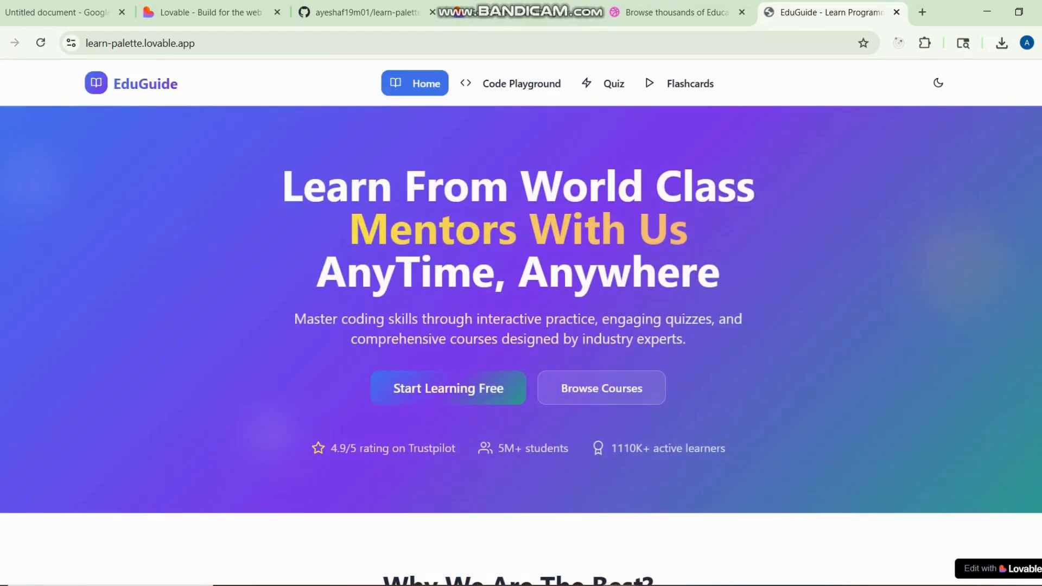
scroll(521, 326, "down", 1)
scroll(521, 326, "down", 15)
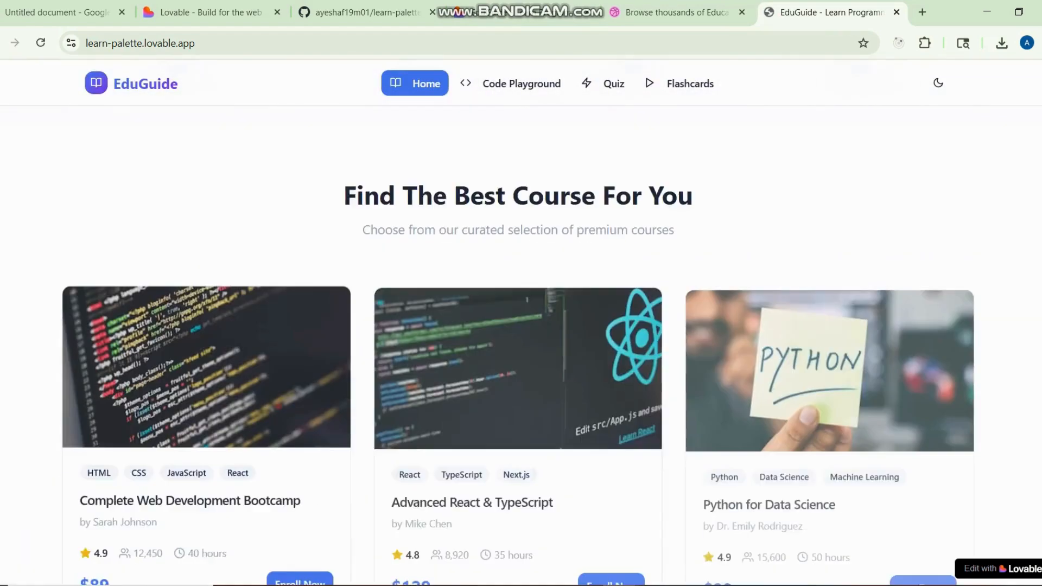
scroll(521, 326, "up", 15)
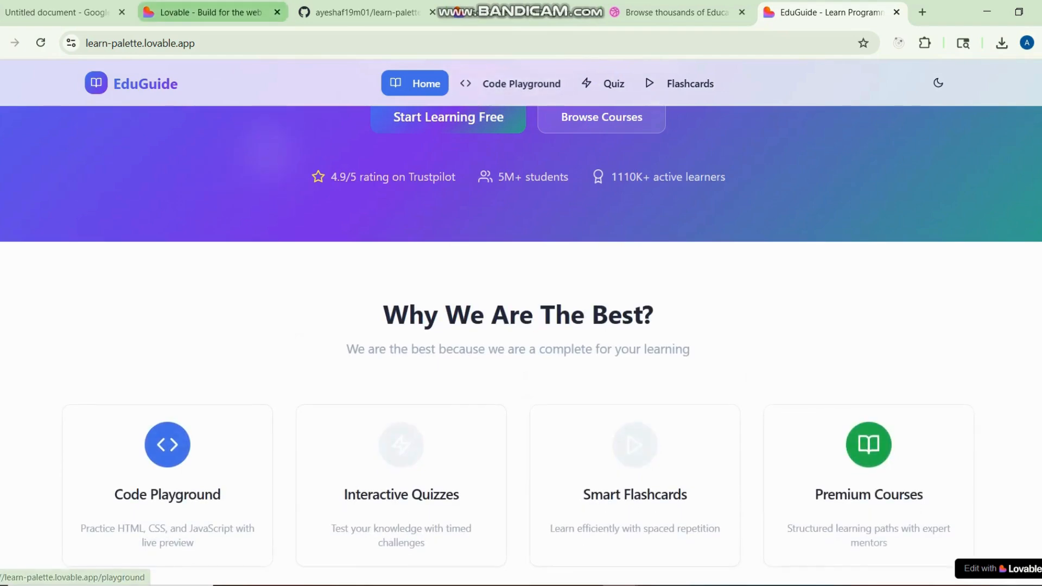
Return to the Lovable project and examine the published site's visitor analytics, closing the share, analytics and publishing windows
left_click(211, 12)
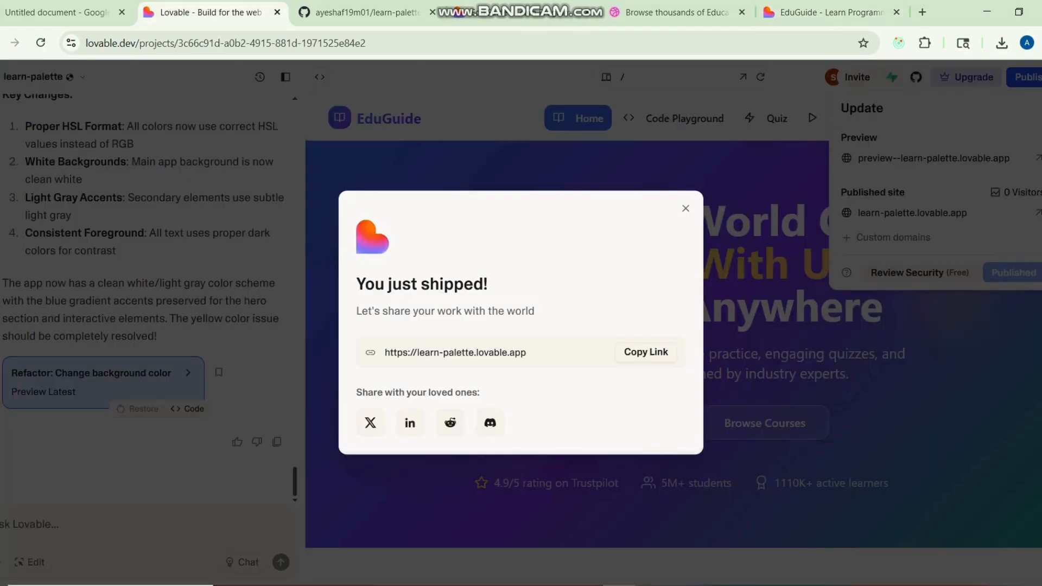
left_click(311, 86)
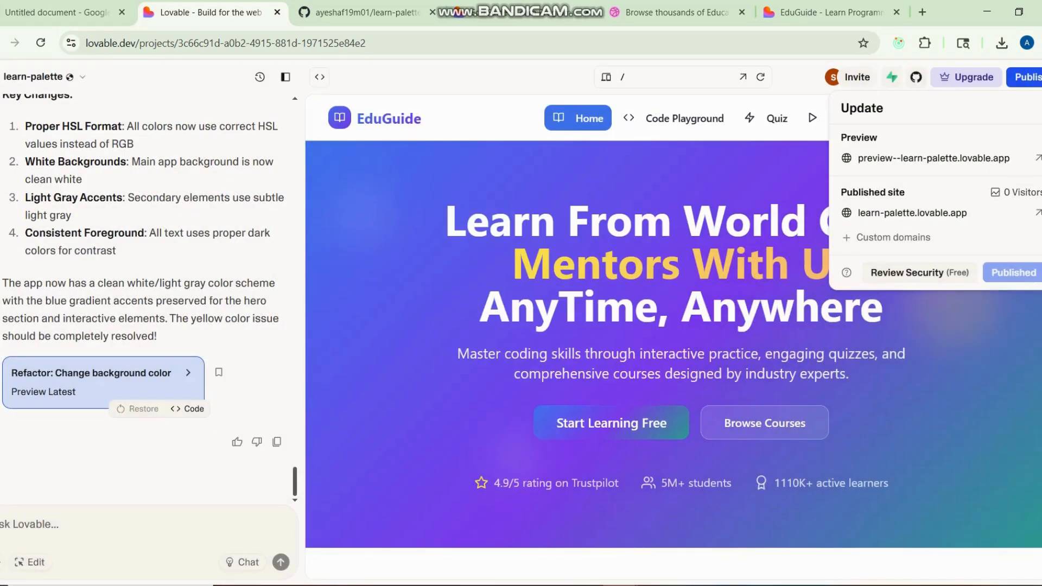
left_click(1019, 193)
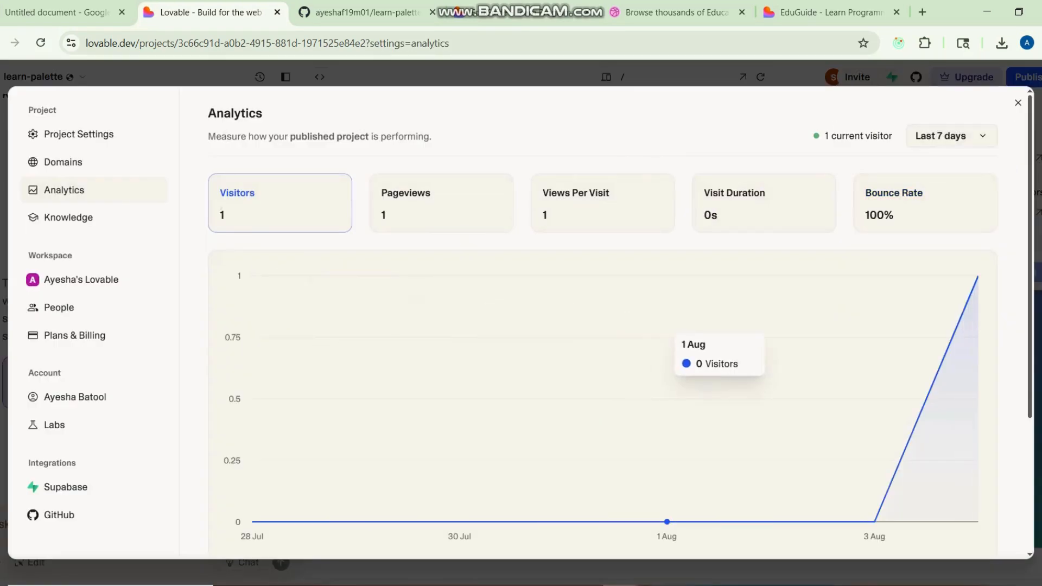
scroll(667, 326, "down", 2)
scroll(667, 326, "up", 2)
scroll(667, 380, "down", 3)
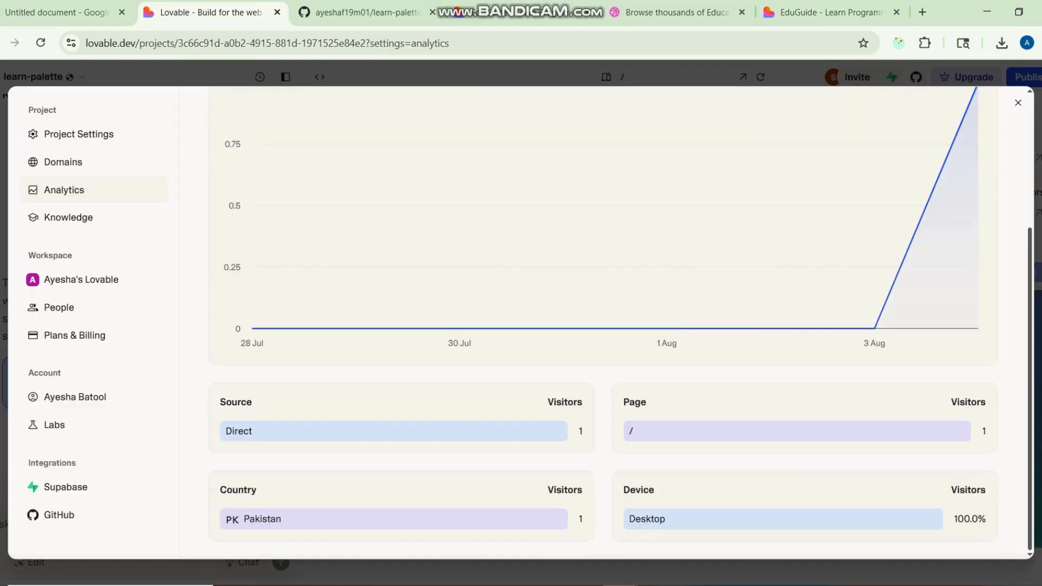
scroll(603, 310, "up", 3)
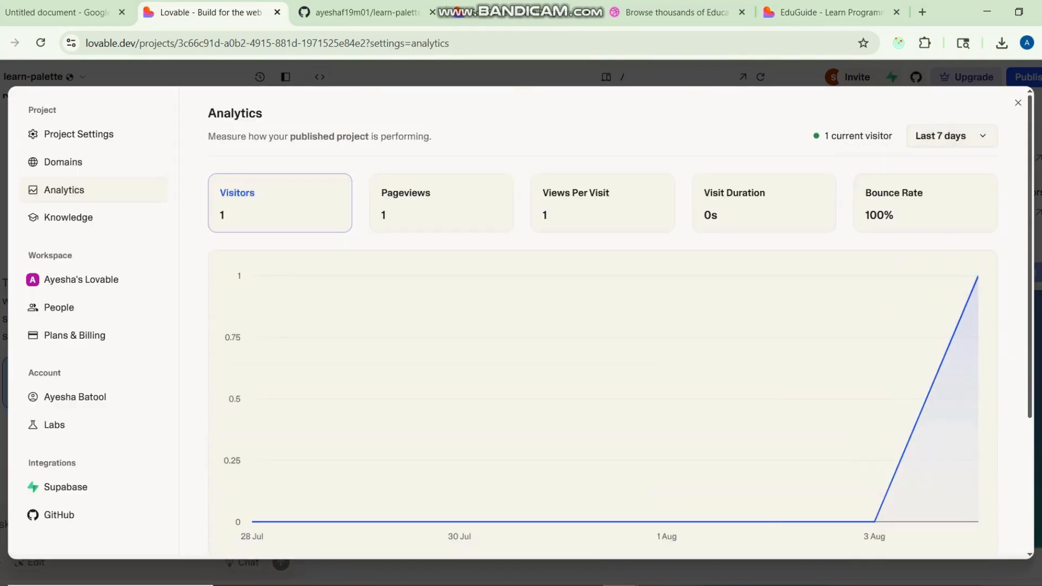
key("Escape")
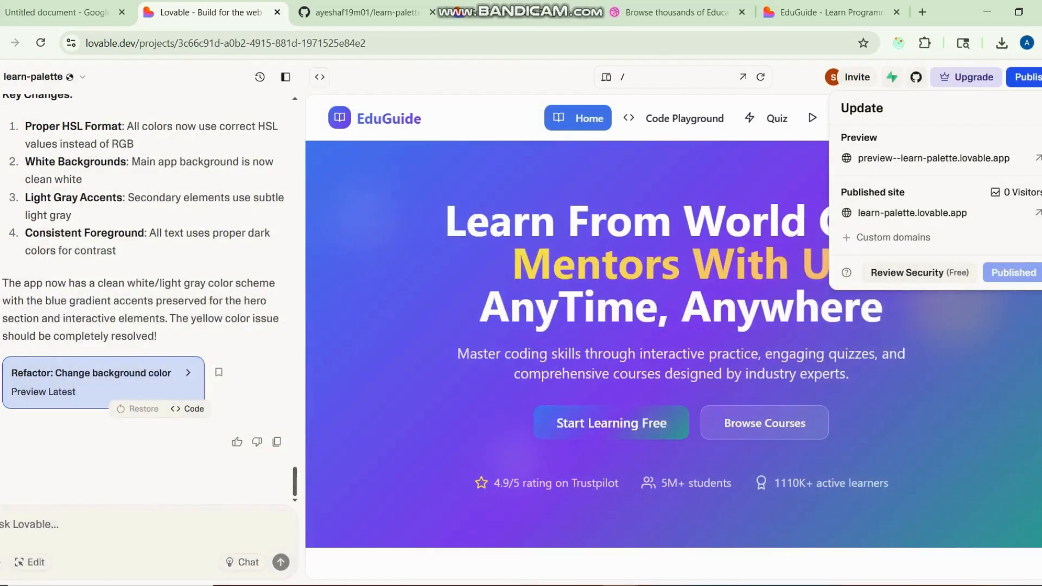
left_click(1026, 77)
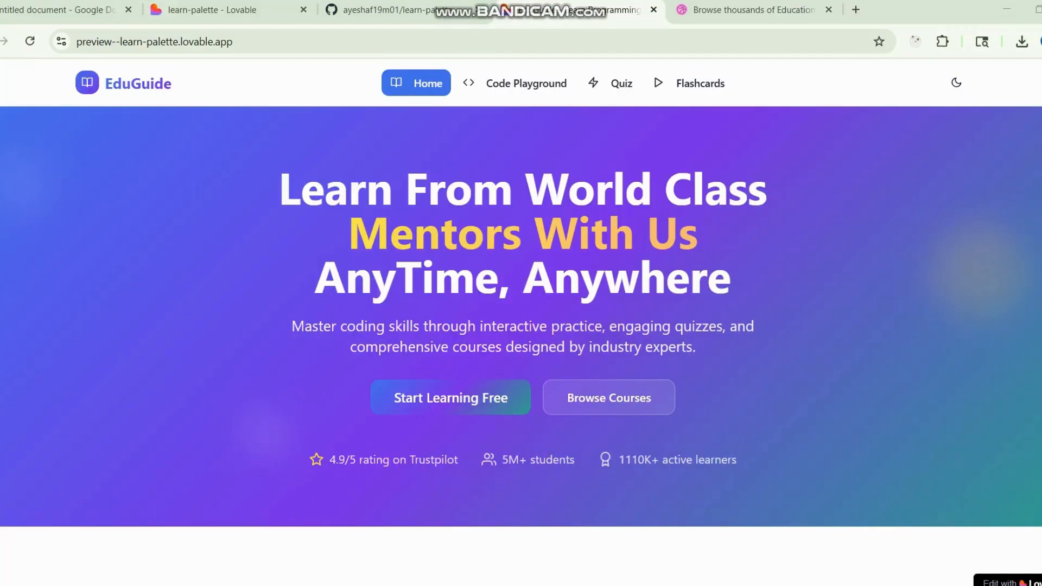
Review the preview site's home page from the feature cards and statistics through the courses and student testimonials
scroll(521, 293, "down", 8)
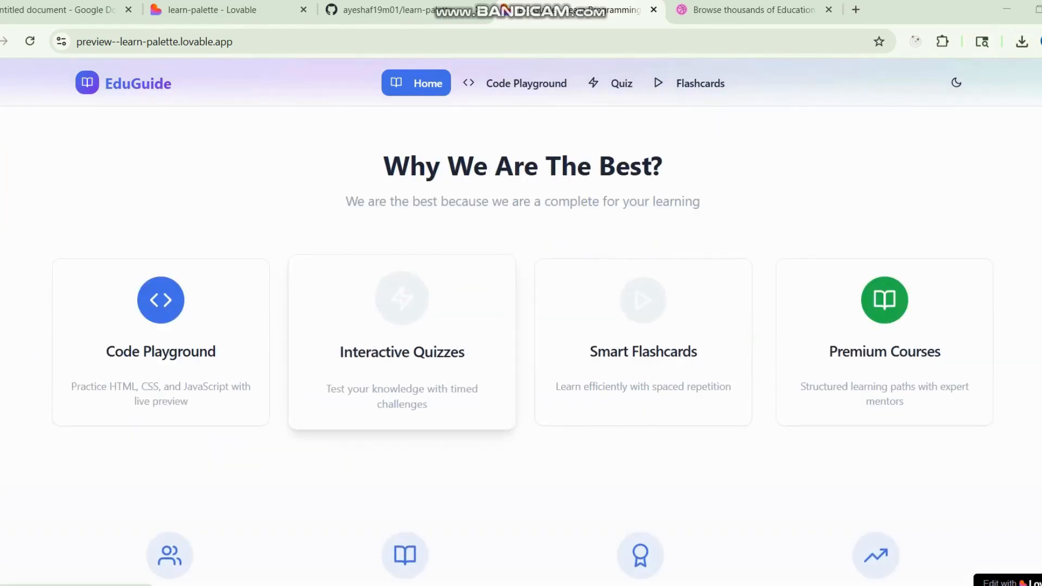
scroll(521, 293, "down", 5)
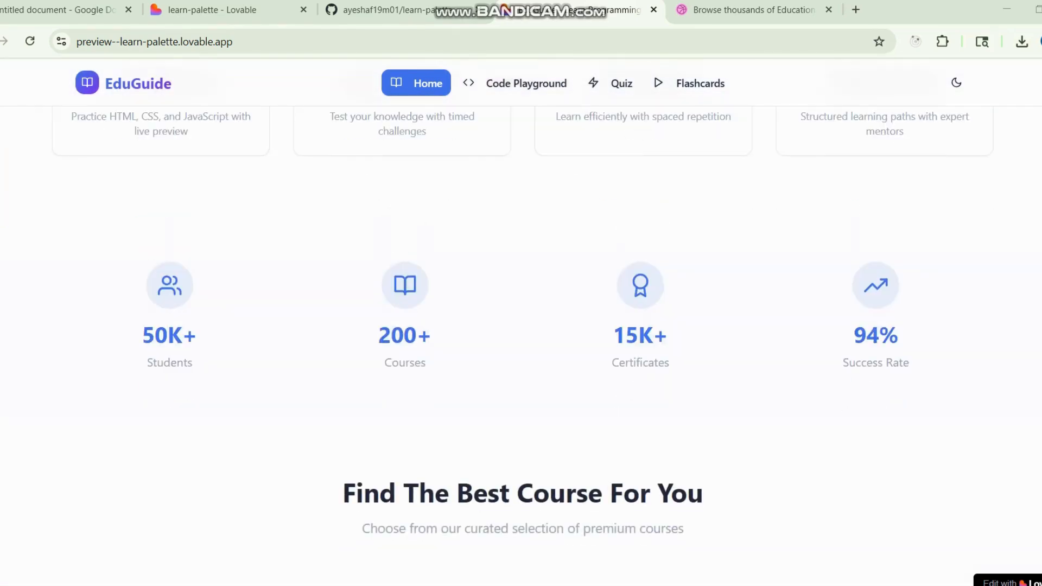
scroll(521, 293, "down", 8)
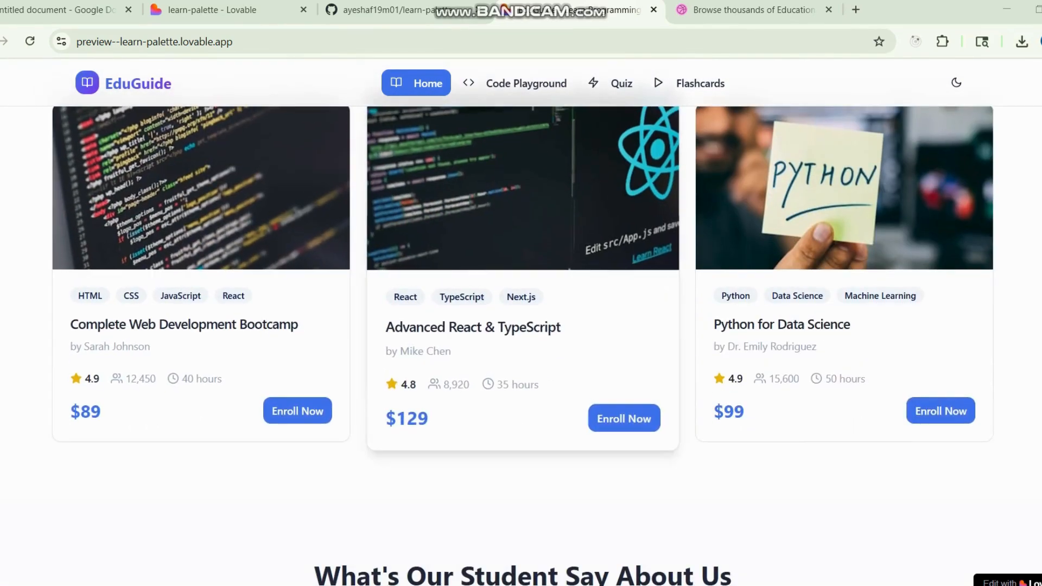
scroll(521, 293, "down", 4)
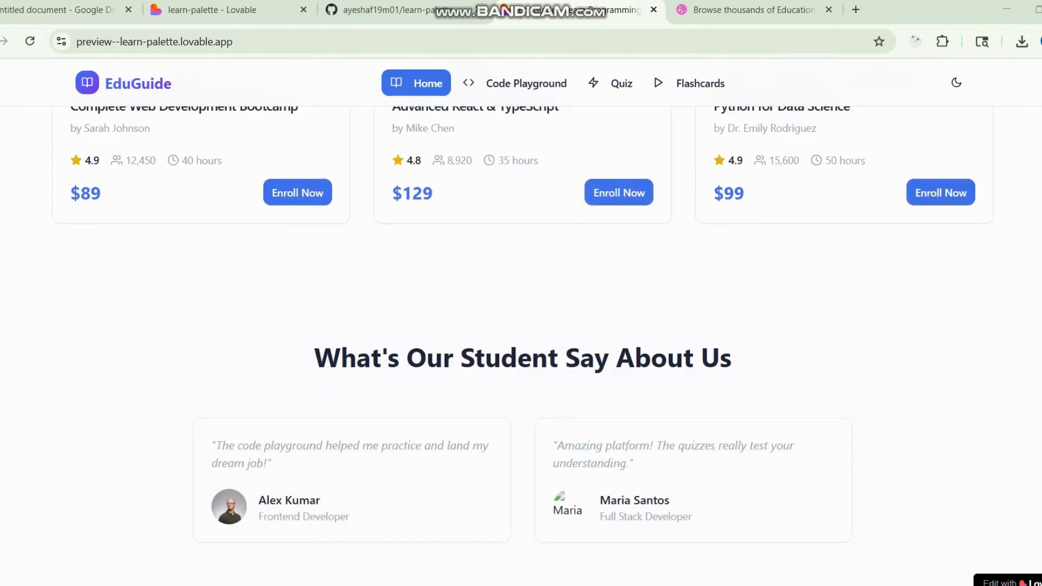
scroll(521, 293, "up", 1)
scroll(521, 293, "up", 20)
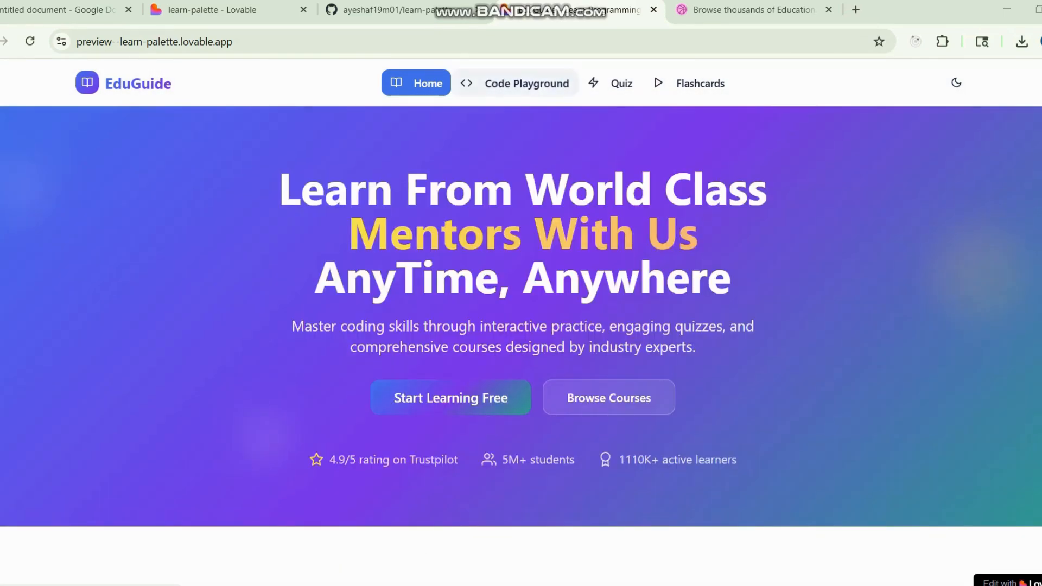
Open the preview site's Code Playground and examine its code editor and live preview
left_click(515, 83)
scroll(521, 293, "down", 1)
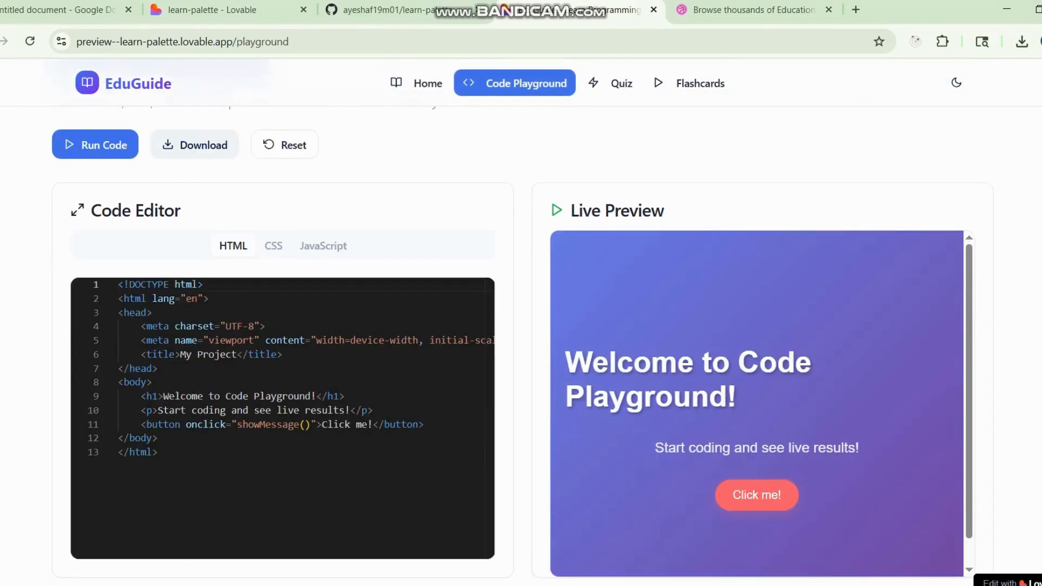